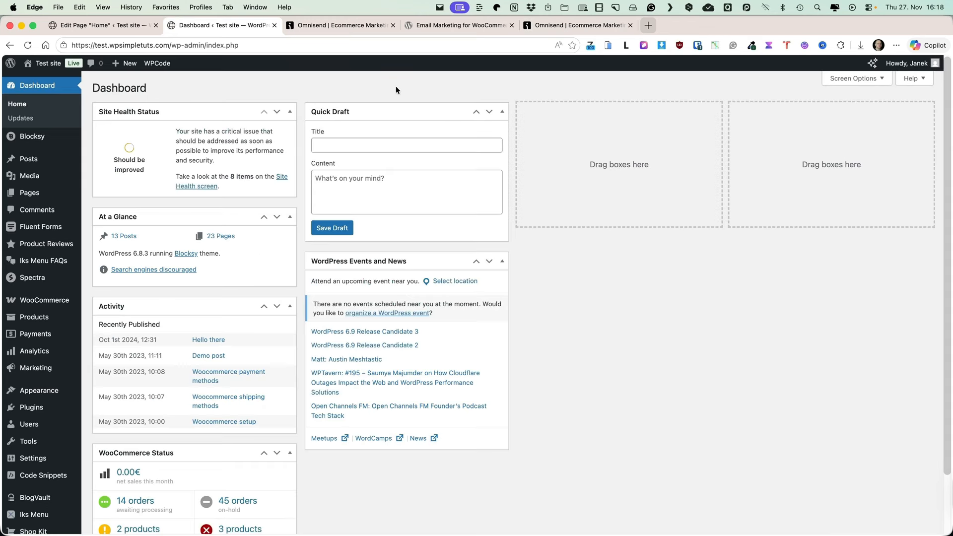
# Find the Email Marketing for WooCommerce by Omnisend plugin by searching for "omnisend", and install and activate it
pyautogui.moveTo(43, 408)
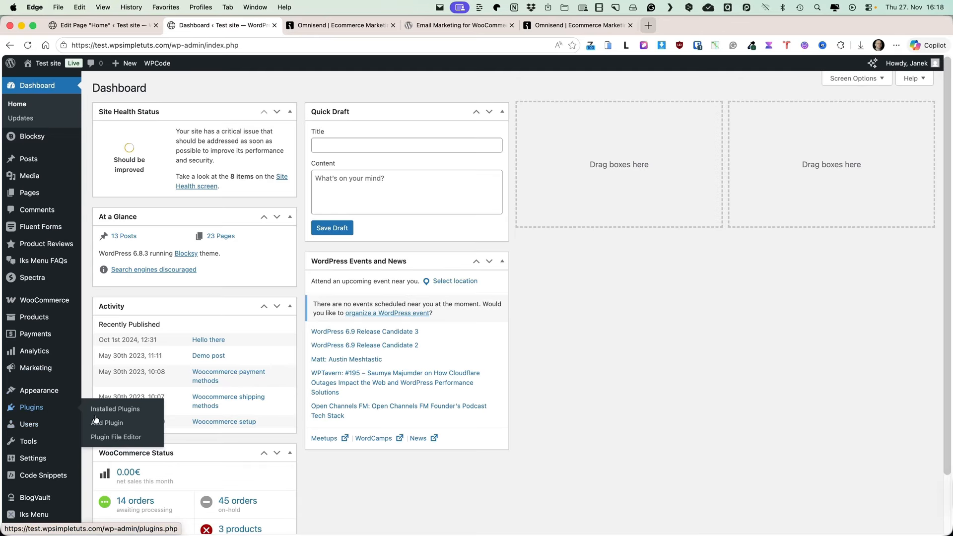
pyautogui.click(127, 423)
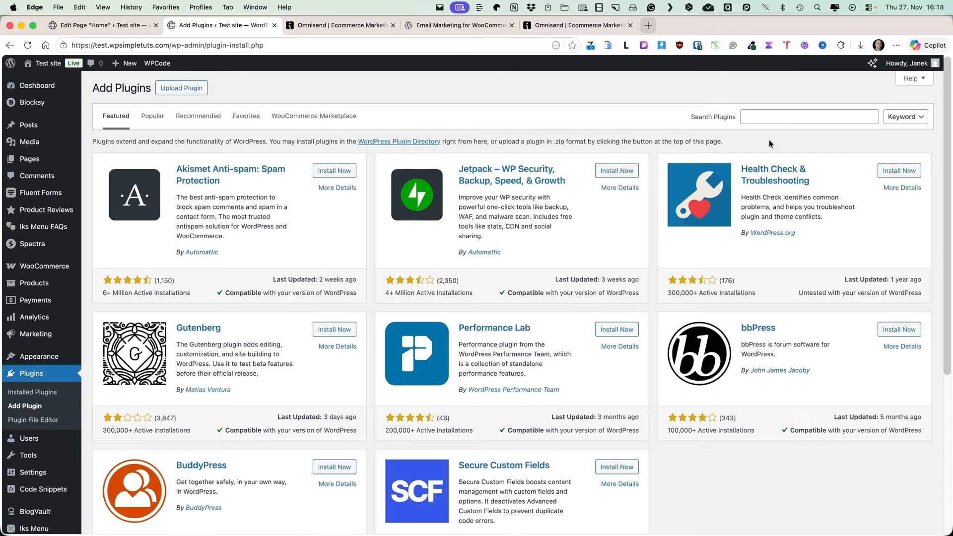
pyautogui.click(789, 115)
pyautogui.write('omnisend')
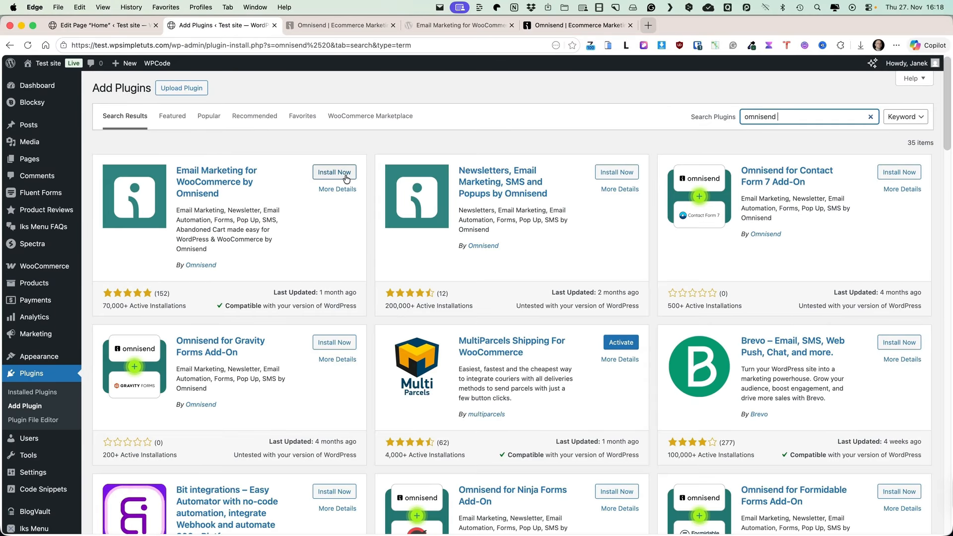
pyautogui.click(334, 173)
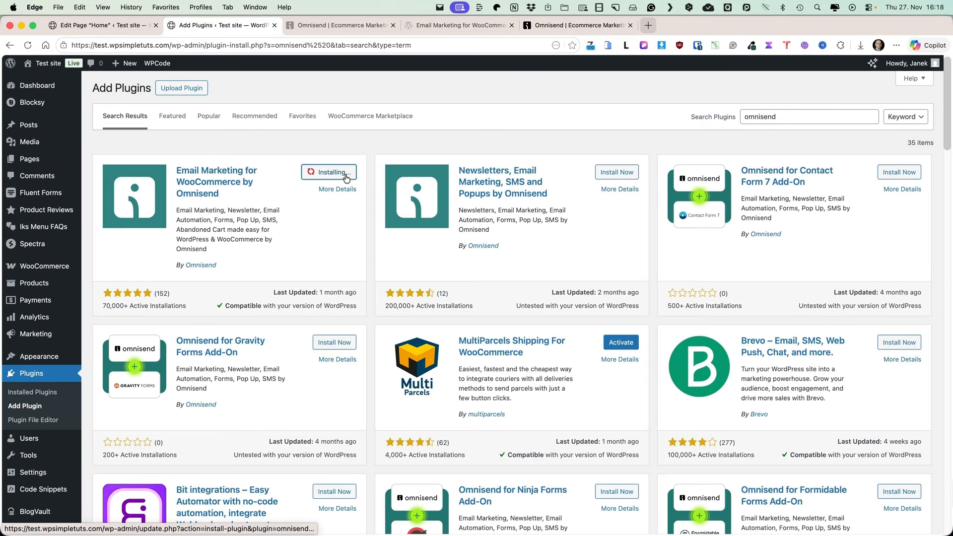
pyautogui.click(342, 175)
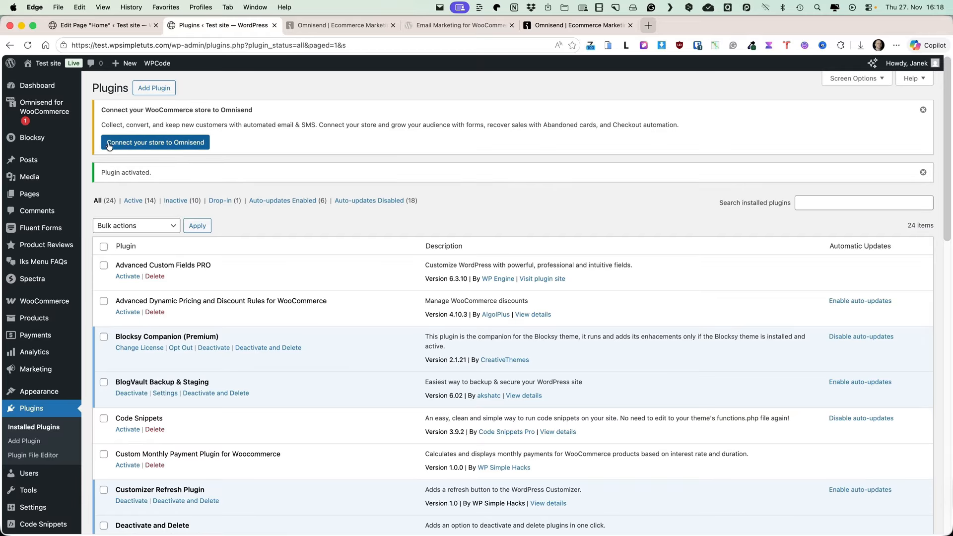
# Connect the WooCommerce store to an existing Omnisend account and approve the Omnisend App's access
pyautogui.click(143, 144)
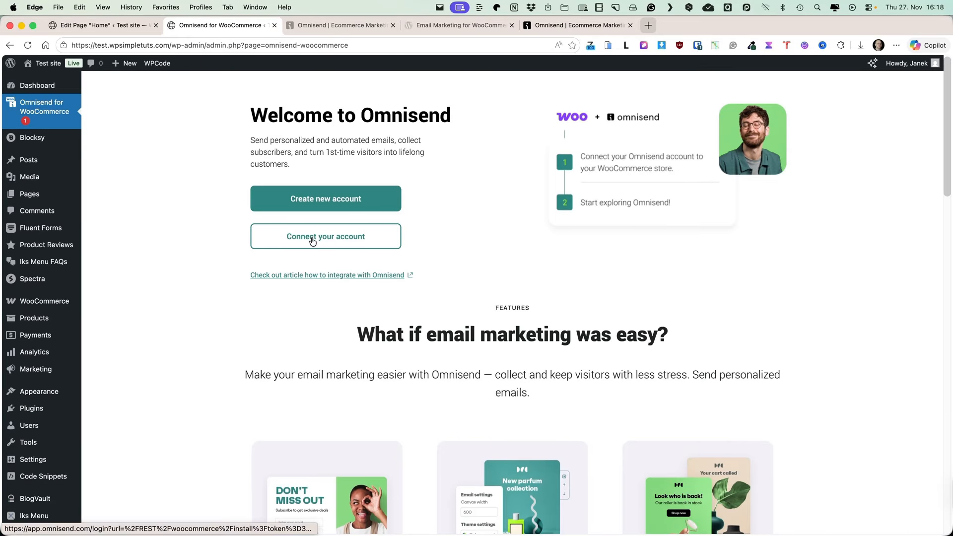
pyautogui.click(312, 241)
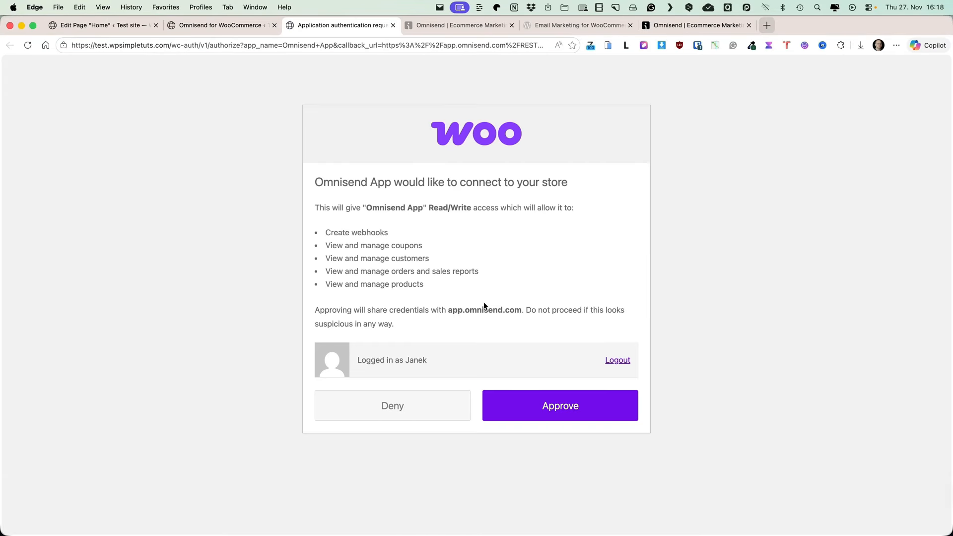
pyautogui.click(585, 401)
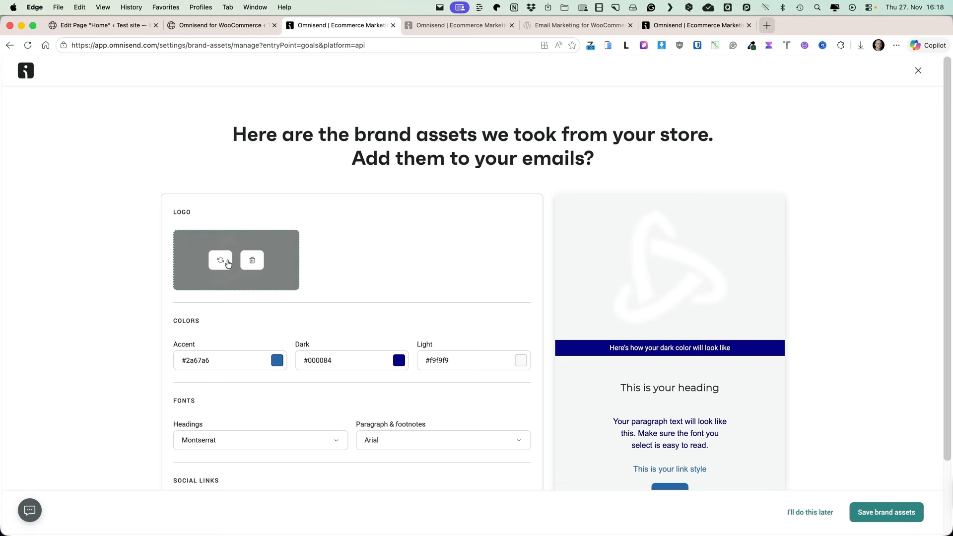
# Replace the brand logo with 32.png, uploaded from the computer to the image library
pyautogui.click(224, 260)
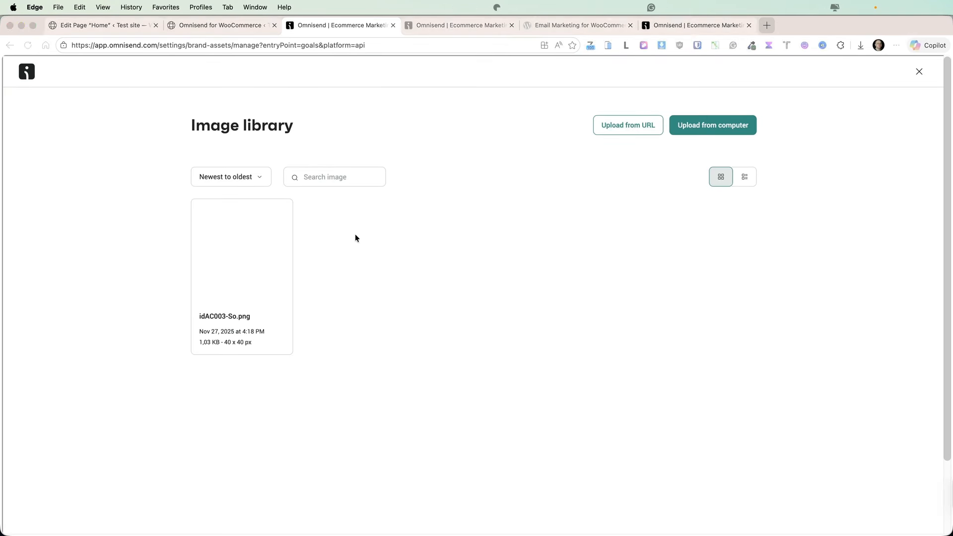
pyautogui.click(707, 127)
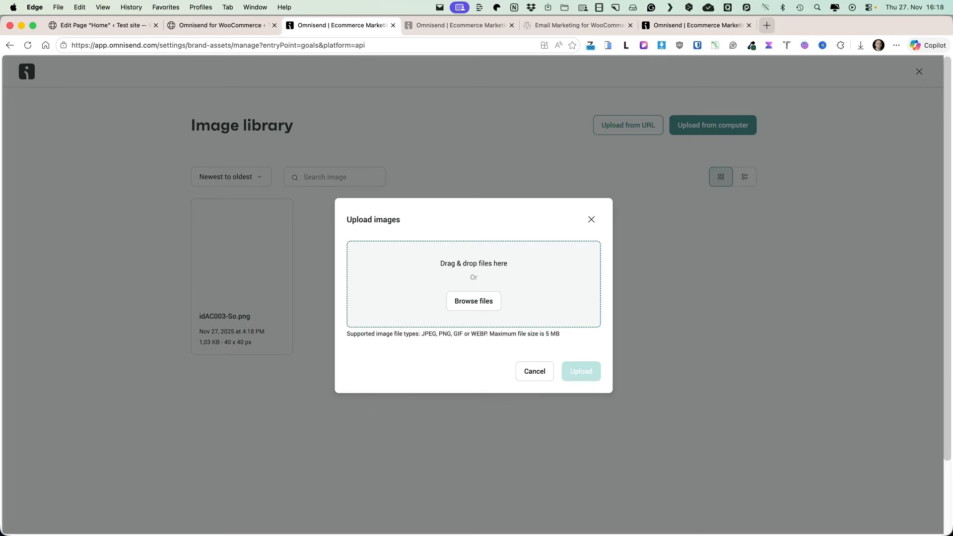
pyautogui.moveTo(152, 274); pyautogui.dragTo(387, 281)
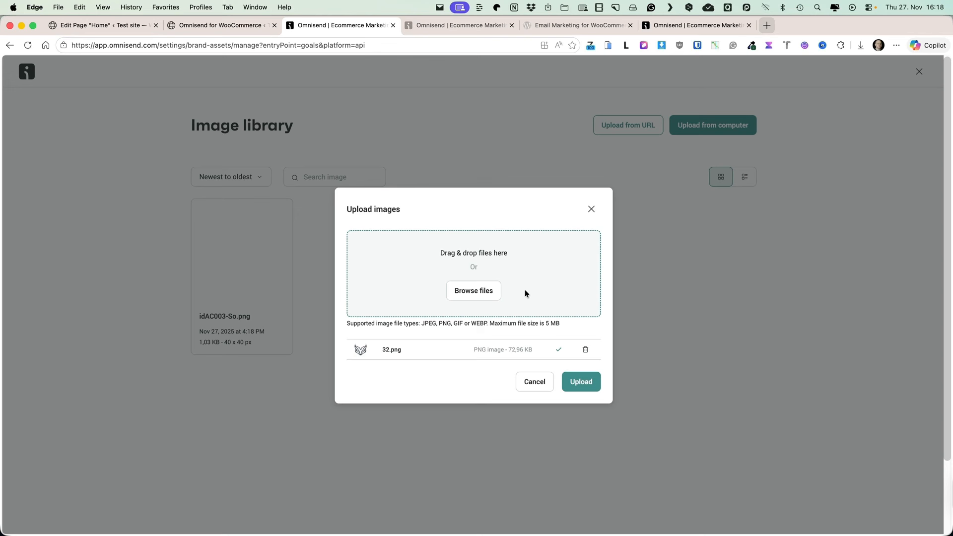
pyautogui.click(581, 382)
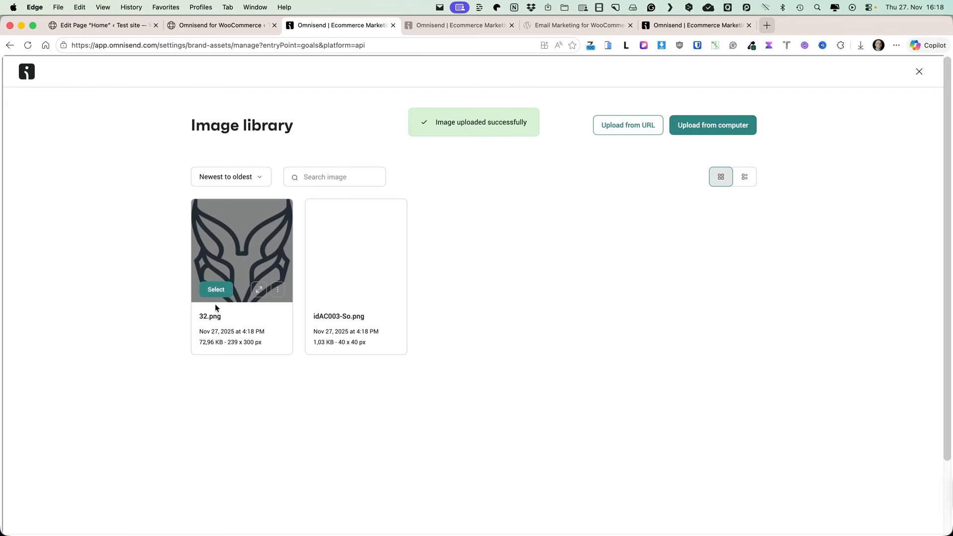
pyautogui.click(215, 291)
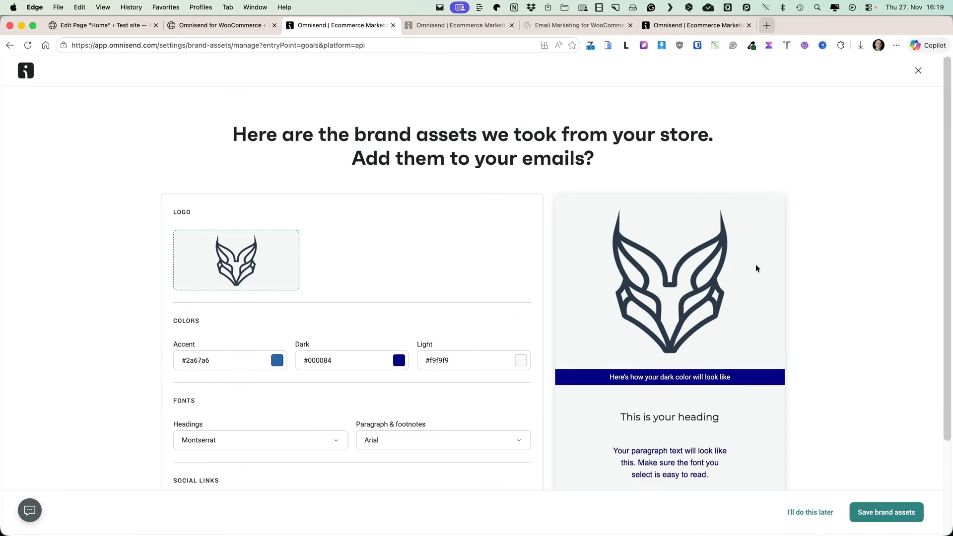
# Set the paragraph and footnotes font to Helvetica and save the brand assets
pyautogui.scroll(-3, 431, 278)
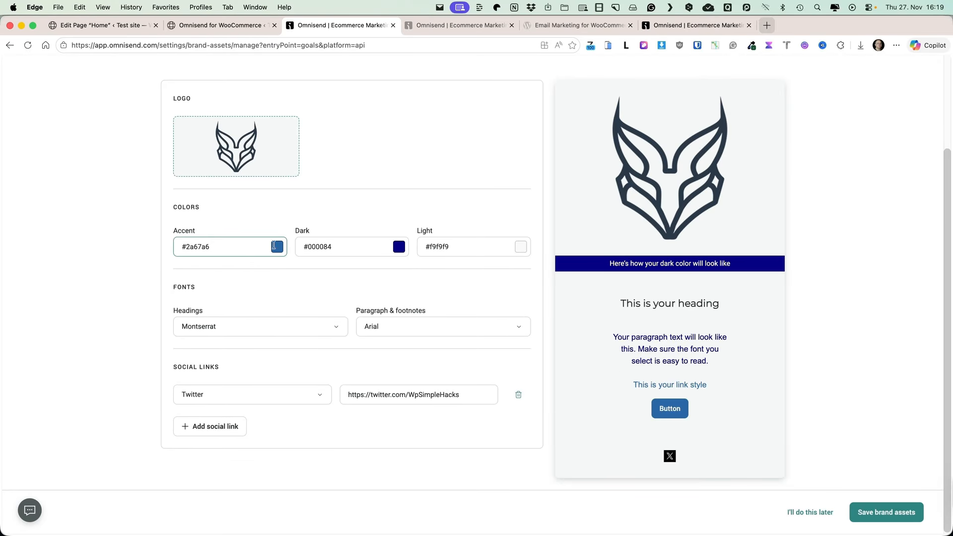
pyautogui.click(427, 330)
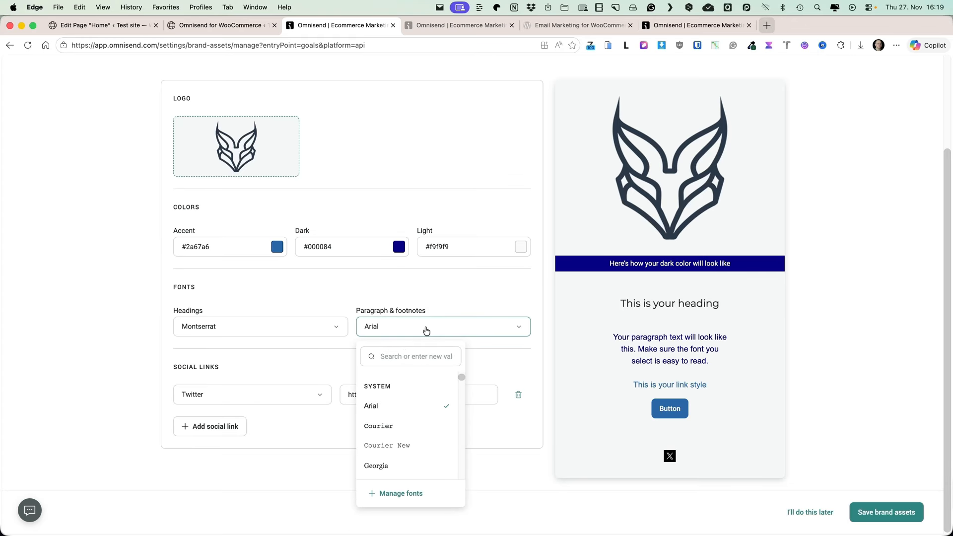
pyautogui.scroll(-3, 392, 427)
pyautogui.scroll(-2, 393, 430)
pyautogui.click(395, 431)
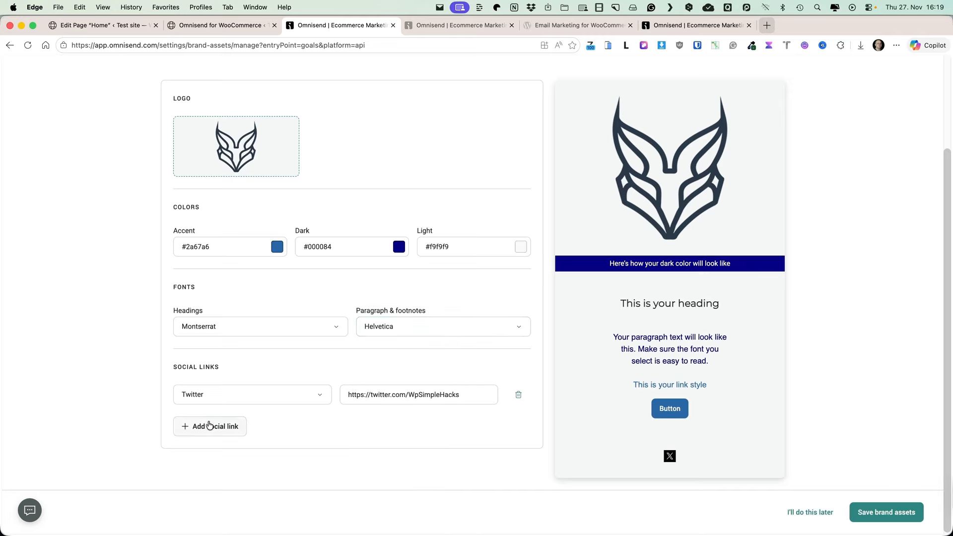
pyautogui.click(863, 513)
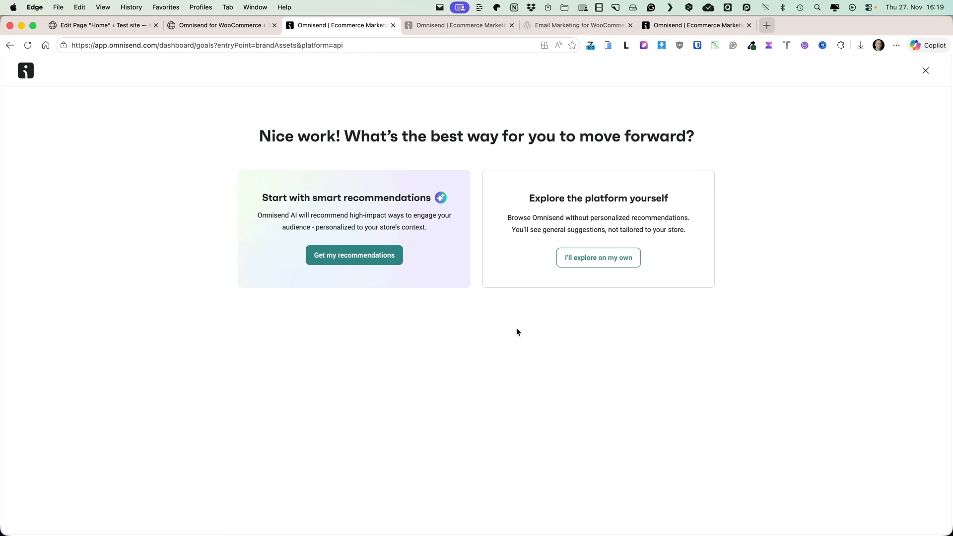
# Request smart recommendations for 0-250 contacts with "Drive repeat purchases" as the main focus
pyautogui.click(349, 260)
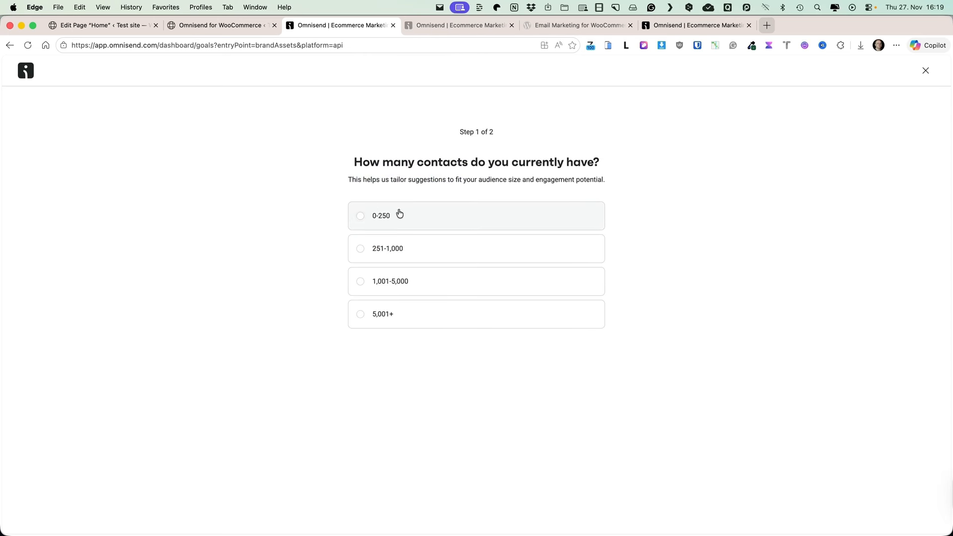
pyautogui.click(471, 205)
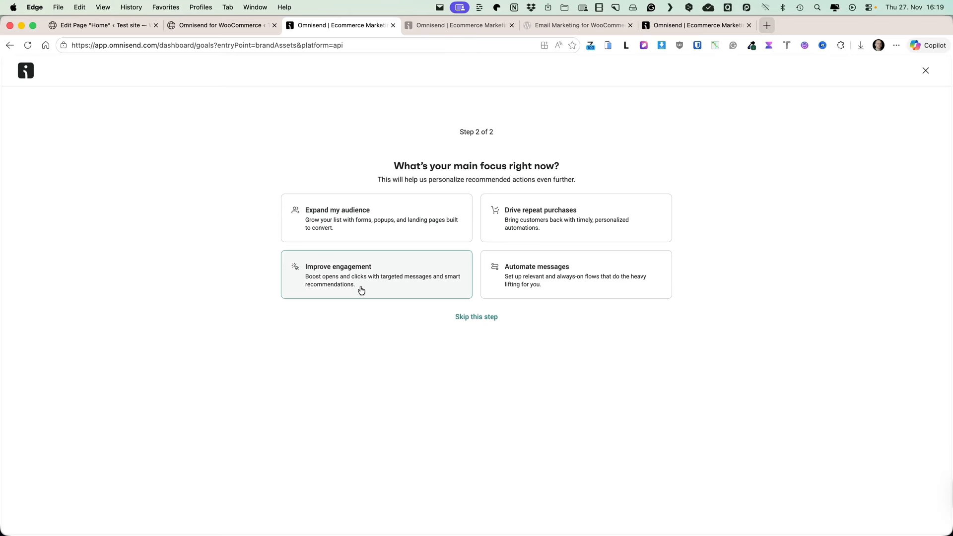
pyautogui.click(549, 229)
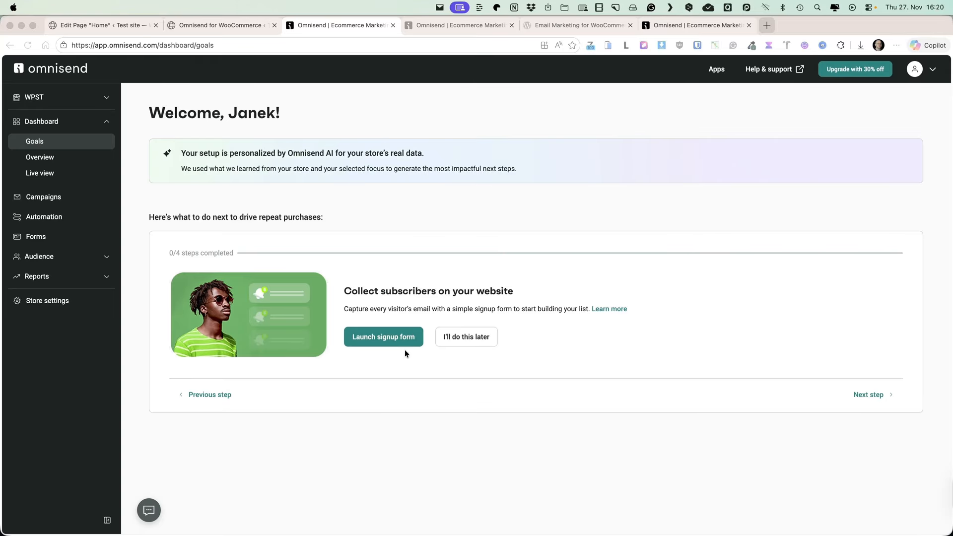
# Postpone the suggested signup form, welcome email workflow and post-purchase follow-up workflow
pyautogui.click(470, 365)
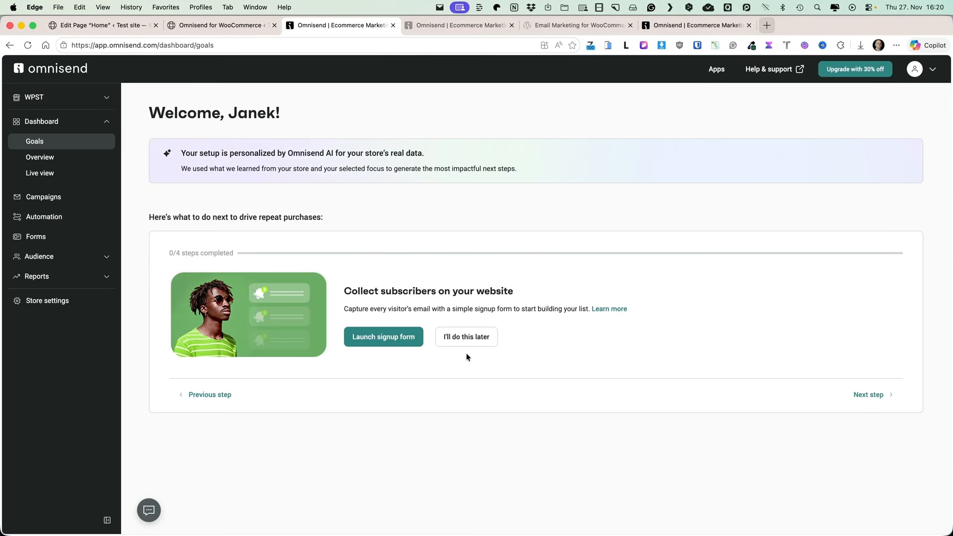
pyautogui.click(465, 337)
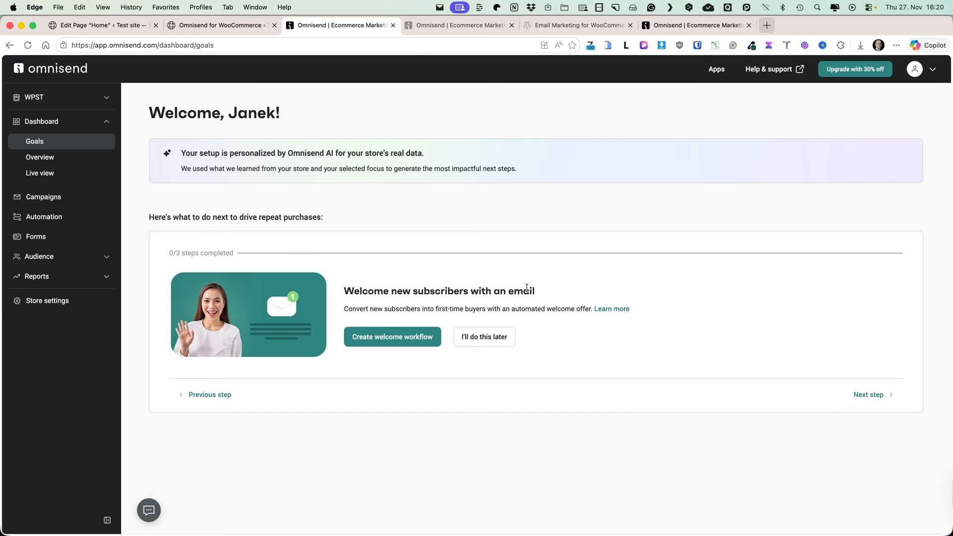
pyautogui.click(493, 335)
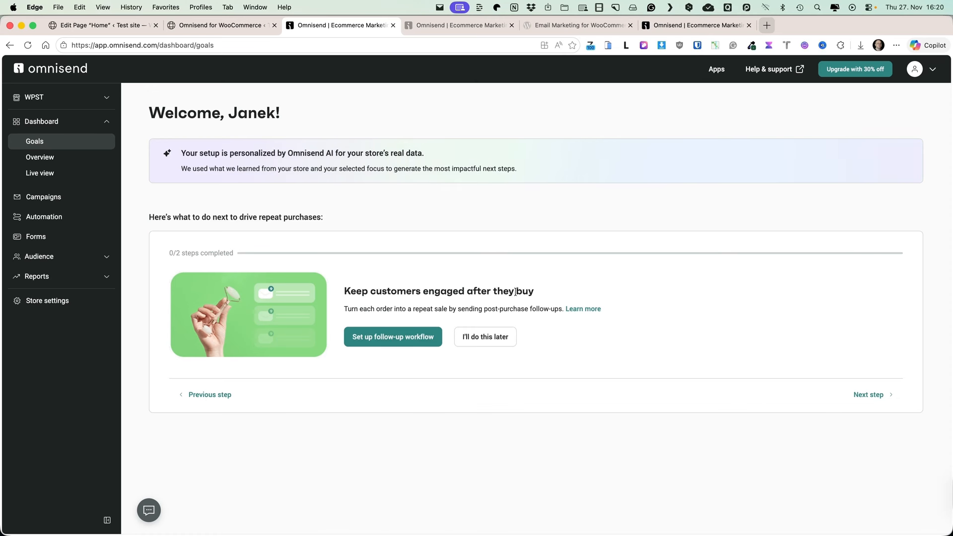
pyautogui.click(497, 336)
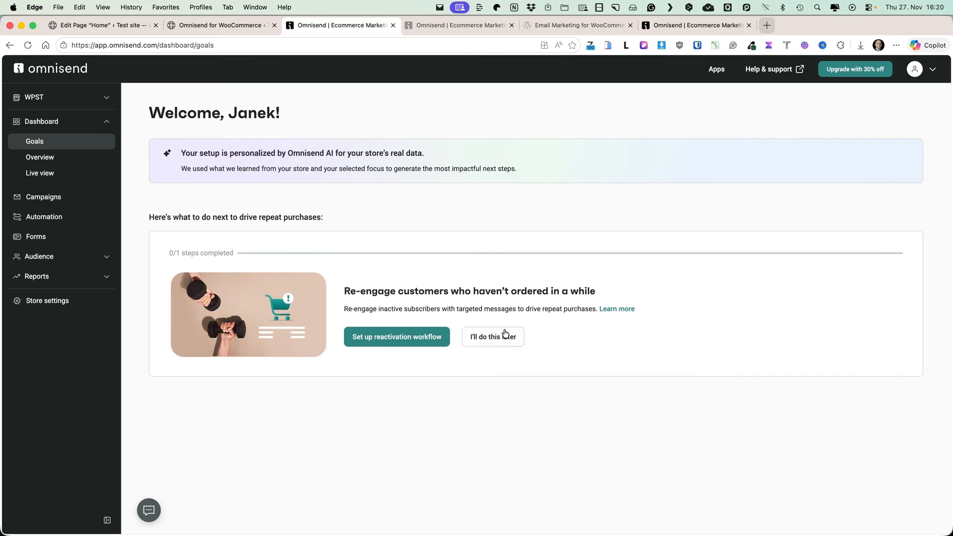
# Set up the Customer Reactivation workflow, update its placed order trigger and return to the automation list
pyautogui.click(393, 338)
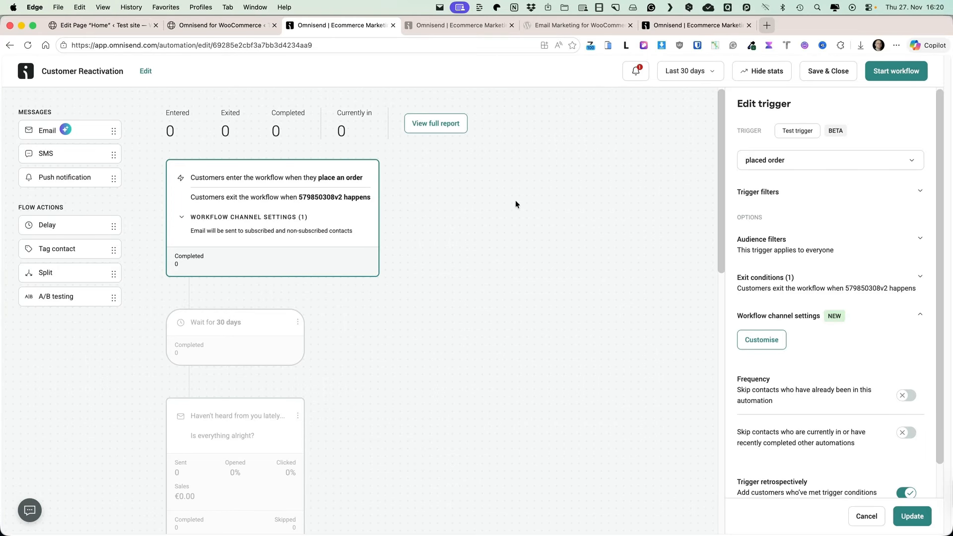
pyautogui.click(917, 518)
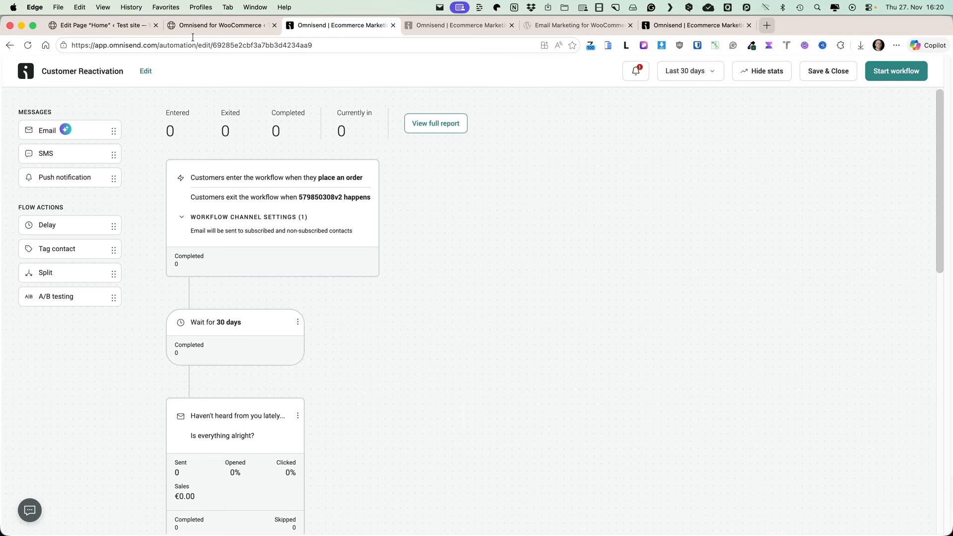
pyautogui.click(30, 73)
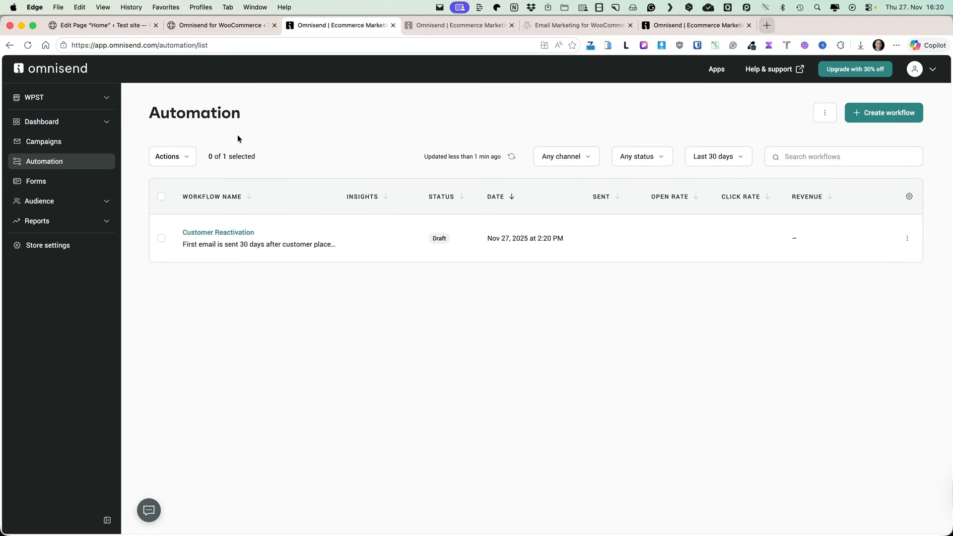
# Check the brand's plan allowances, and postpone the remaining reactivation suggestion among the dashboard goals
pyautogui.click(71, 101)
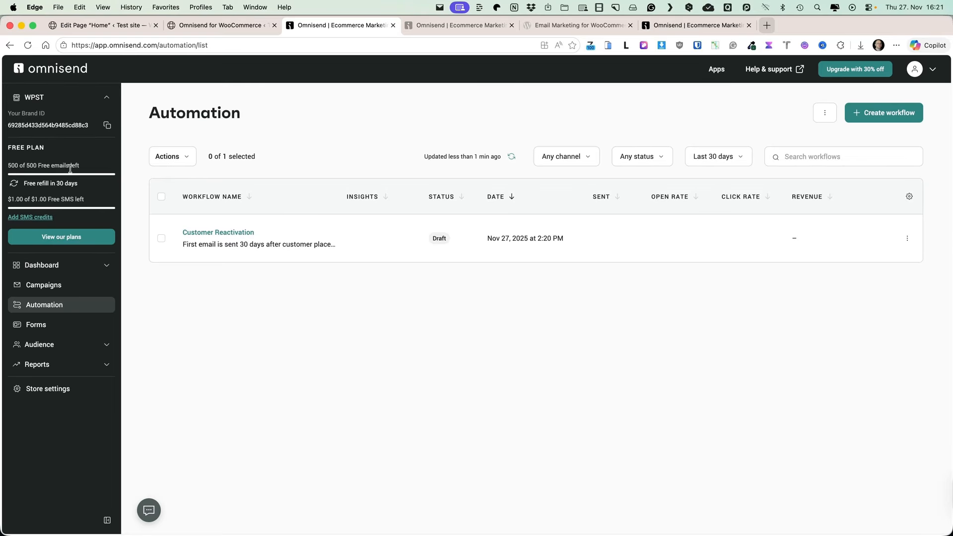
pyautogui.click(40, 265)
pyautogui.click(36, 285)
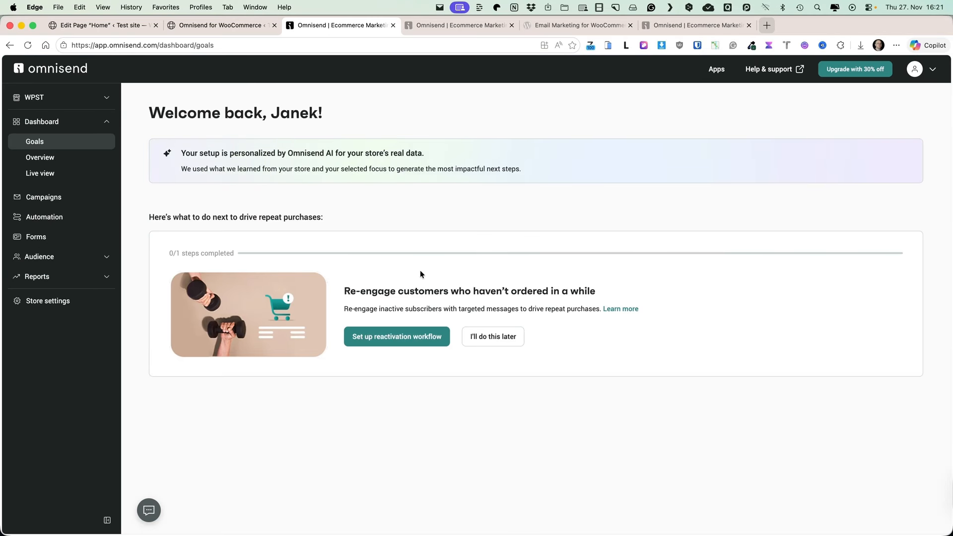
pyautogui.click(487, 338)
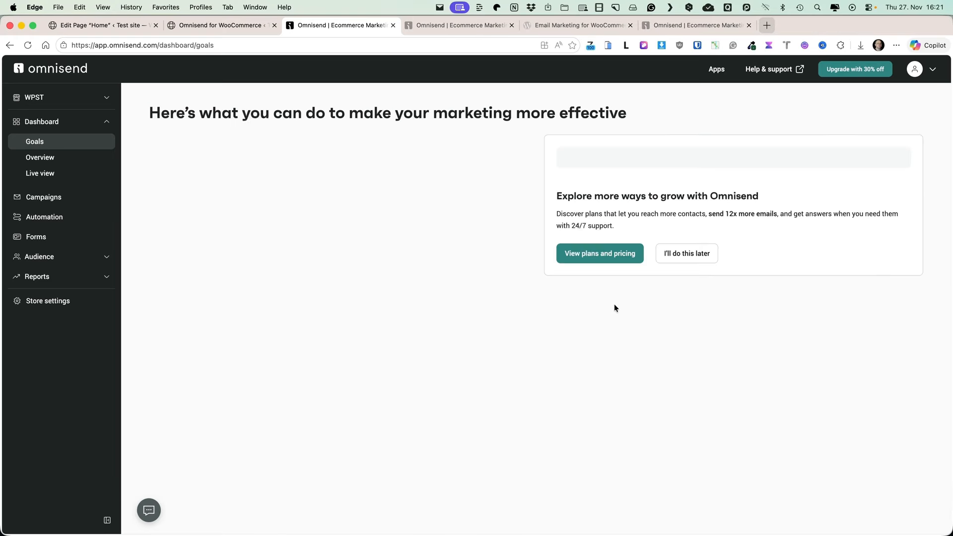
# Examine the sales performance and audience growth sections of the dashboard overview, including the orders chart
pyautogui.click(41, 160)
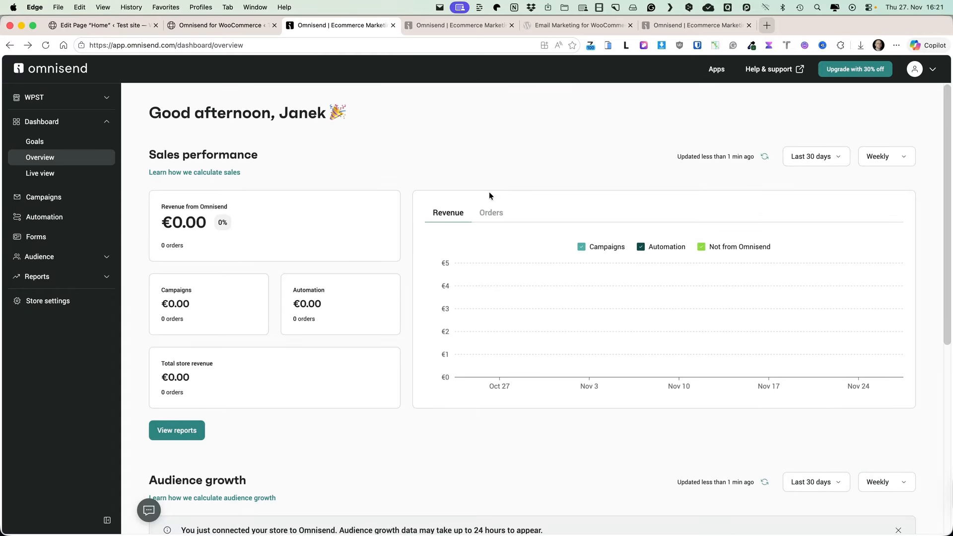
pyautogui.scroll(-5, 489, 191)
pyautogui.scroll(-2, 494, 192)
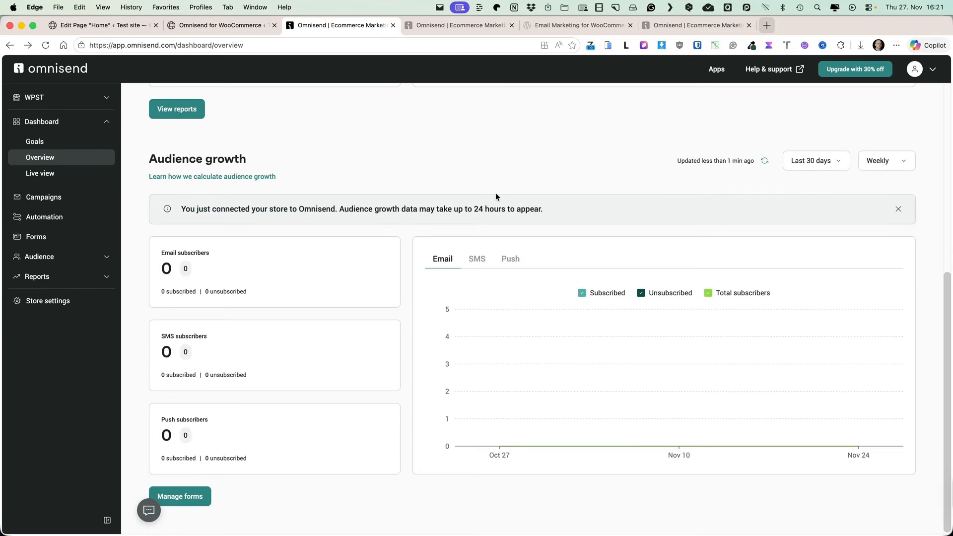
pyautogui.scroll(7, 501, 194)
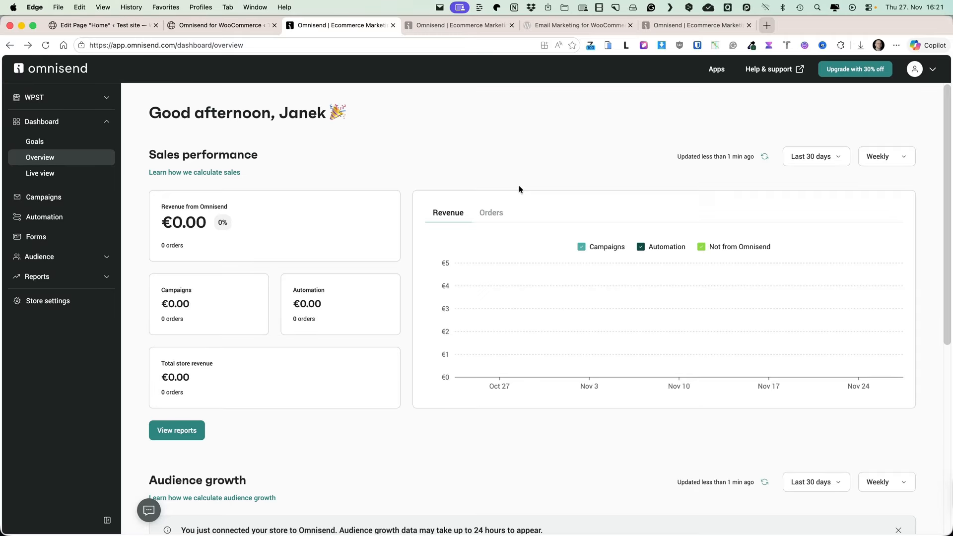
pyautogui.scroll(-6, 519, 188)
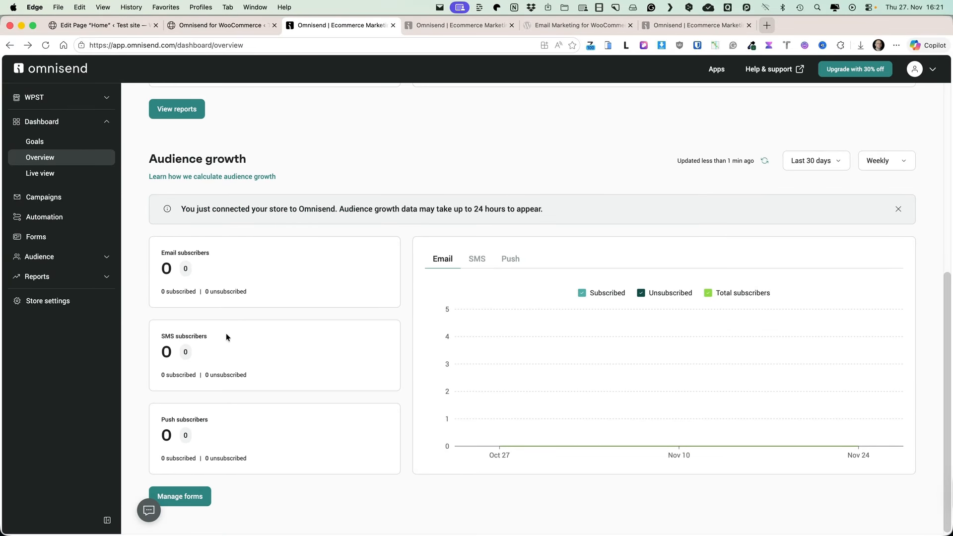
pyautogui.scroll(6, 383, 328)
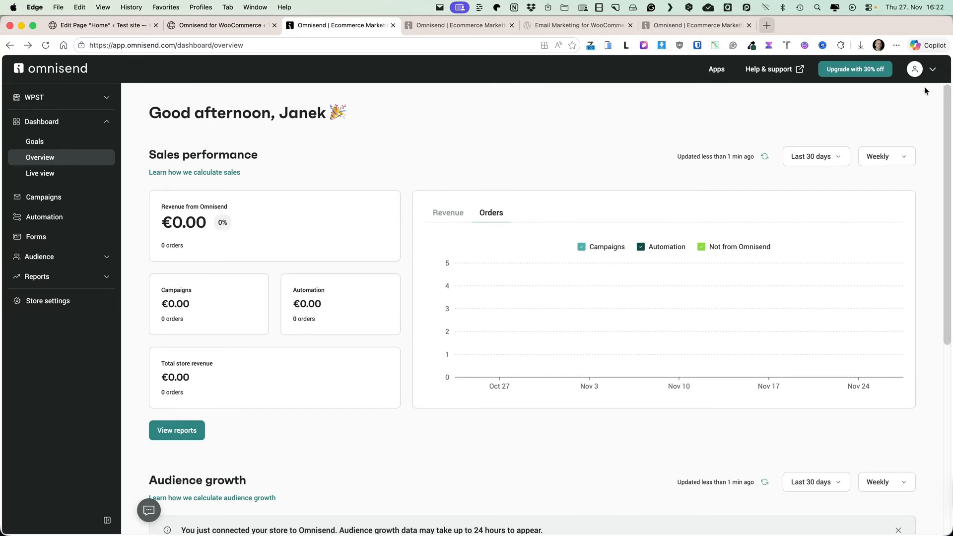
# Examine the WPSH brand's sales performance and its email, SMS and push audience growth charts in the dashboard overview
pyautogui.click(933, 71)
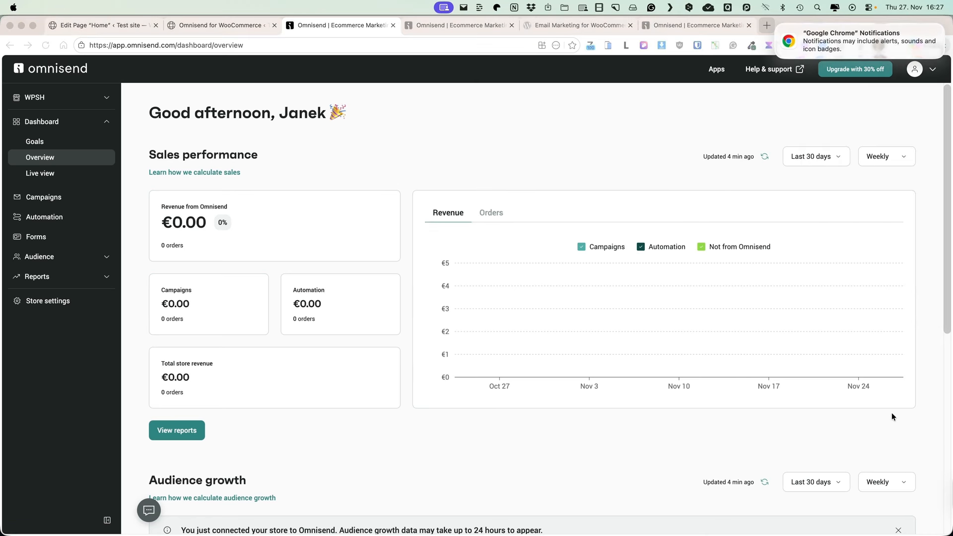
pyautogui.scroll(-6, 602, 227)
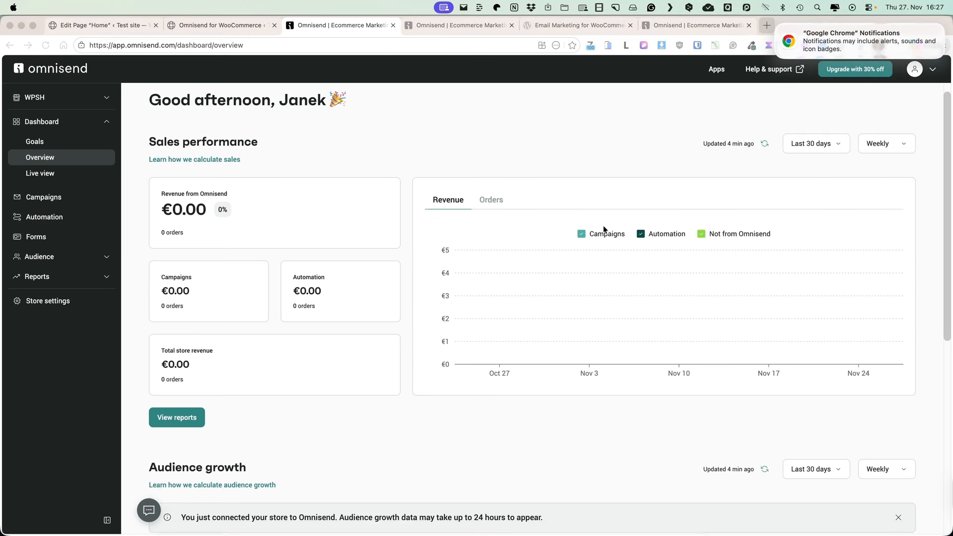
pyautogui.scroll(-1, 600, 231)
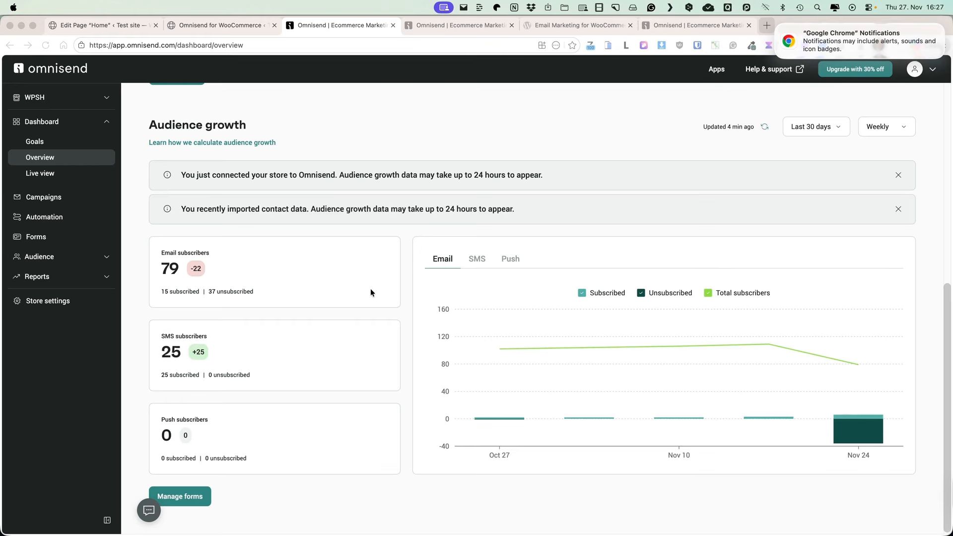
pyautogui.click(477, 259)
pyautogui.click(504, 264)
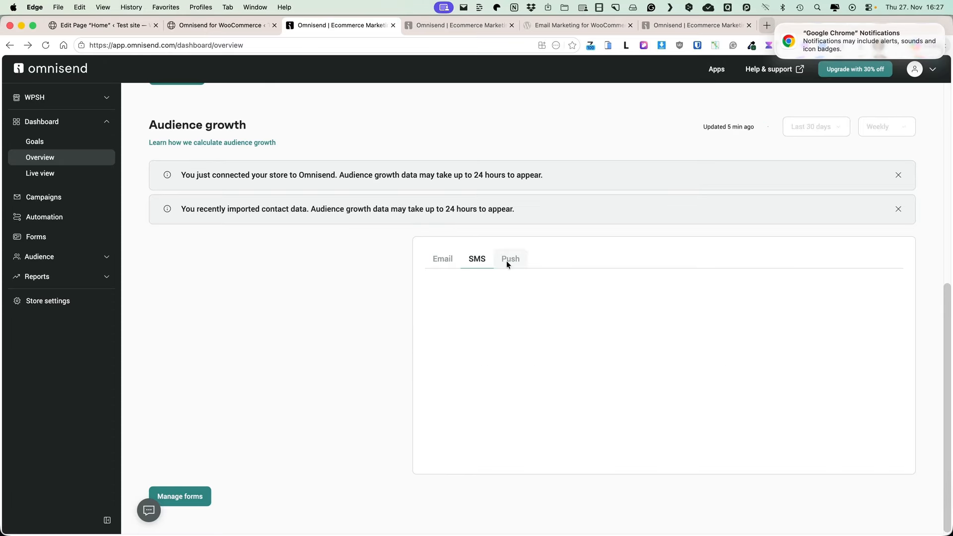
pyautogui.click(441, 258)
pyautogui.scroll(7, 367, 303)
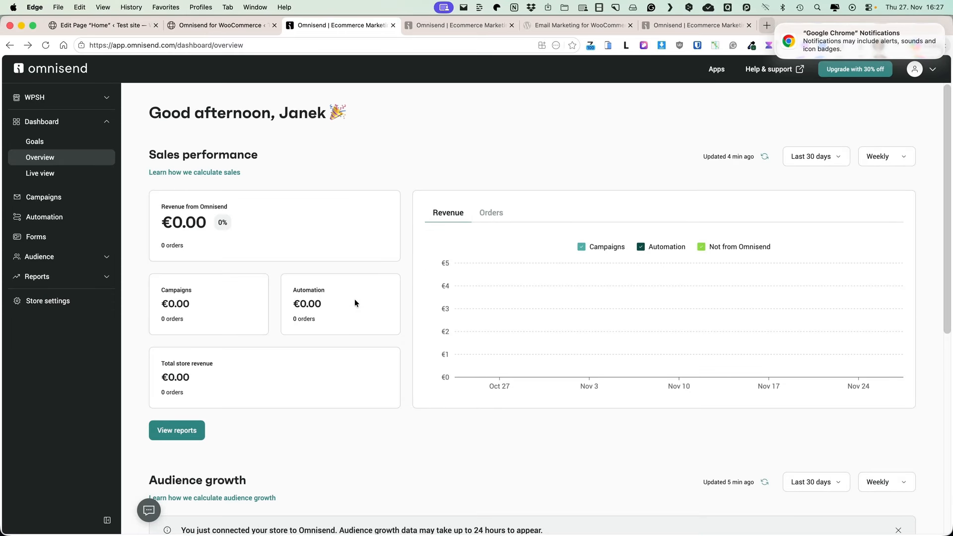
# Review the real-time contact activity in Live view and check which event types it can be filtered by
pyautogui.click(45, 174)
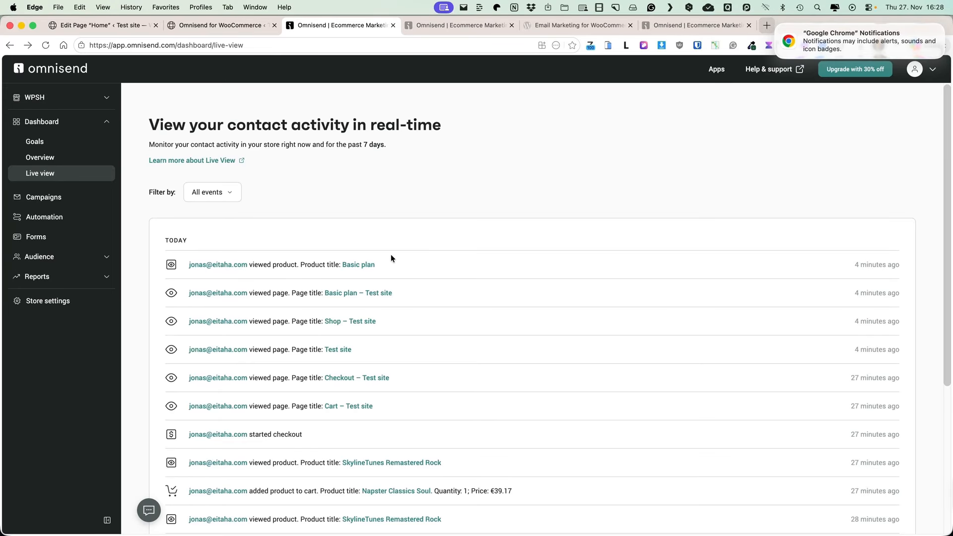
pyautogui.scroll(-4, 376, 258)
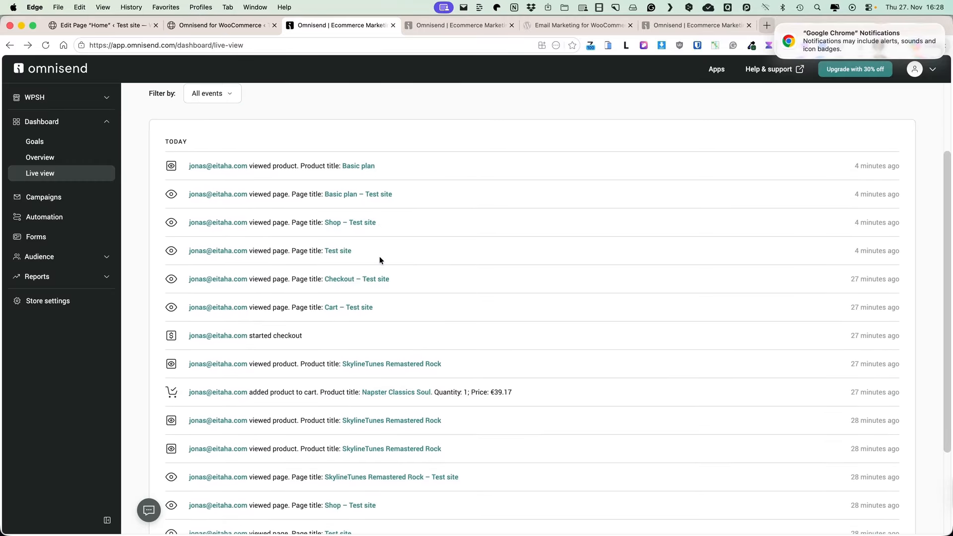
pyautogui.scroll(-3, 379, 260)
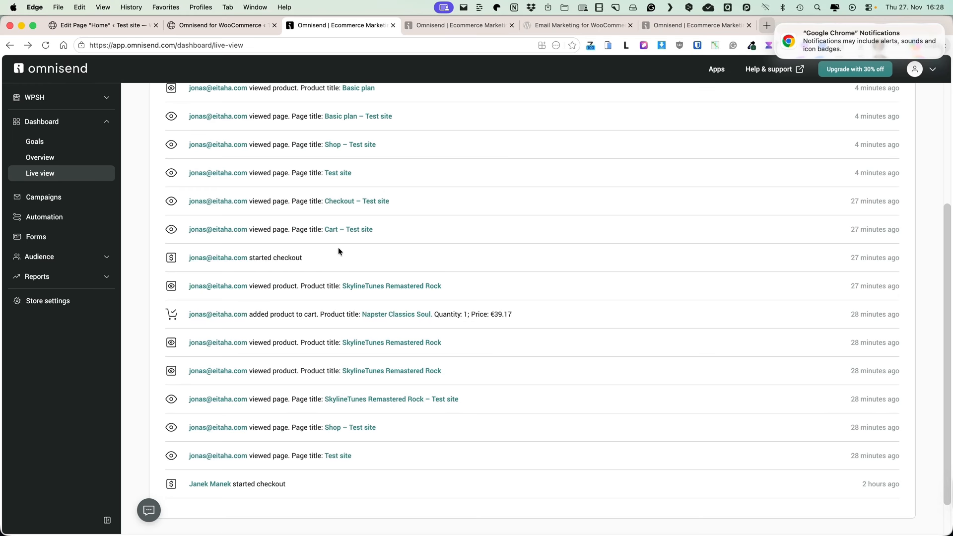
pyautogui.scroll(5, 432, 255)
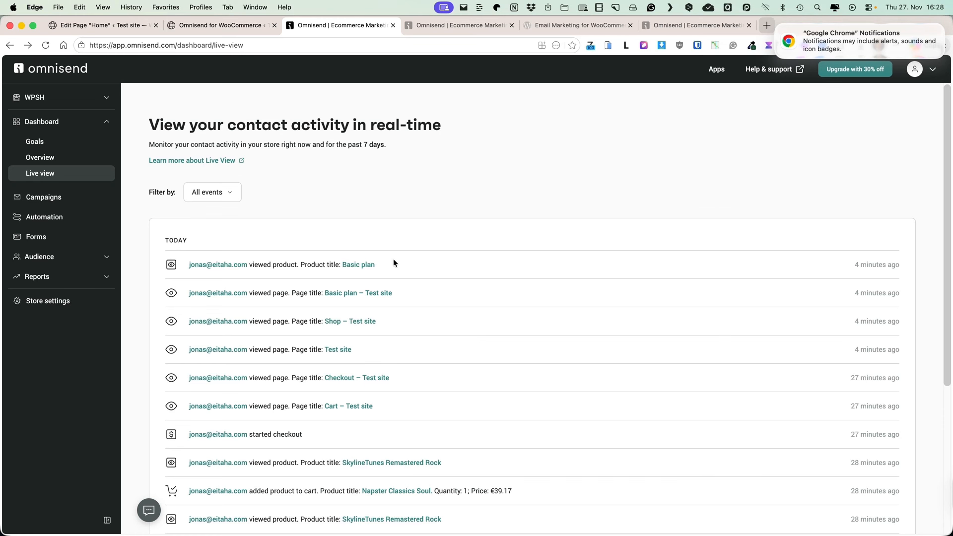
pyautogui.click(211, 192)
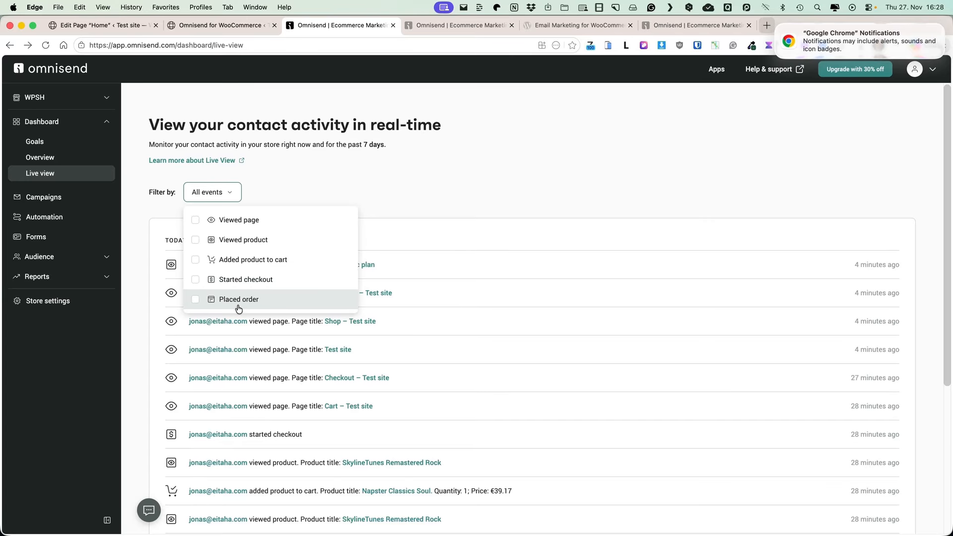
pyautogui.click(496, 179)
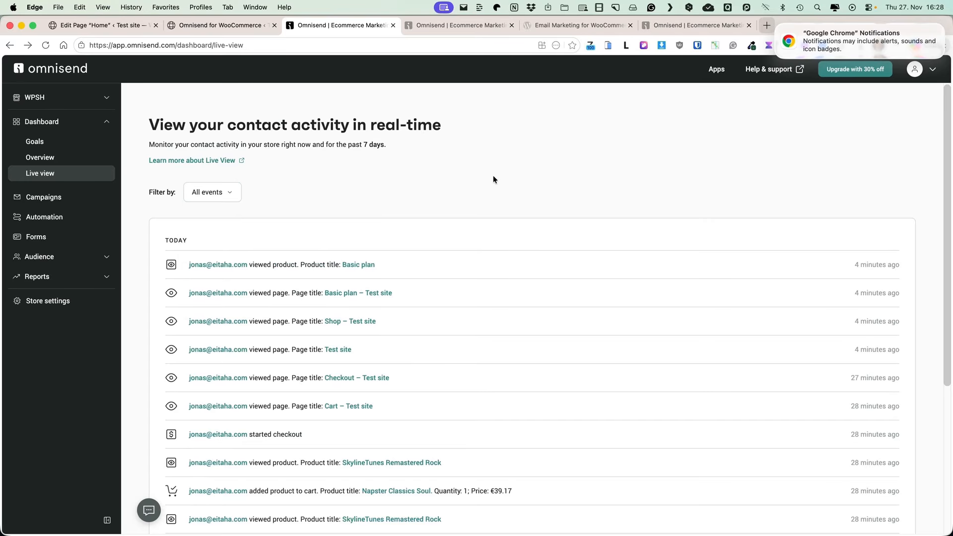
# Look at the campaigns page and open the Welcome workflow from the automation list
pyautogui.click(40, 196)
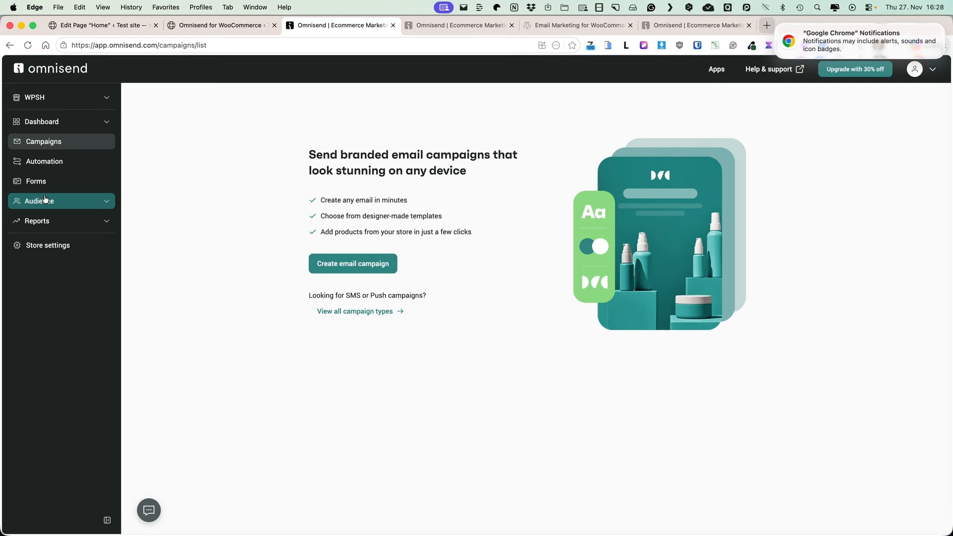
pyautogui.click(46, 166)
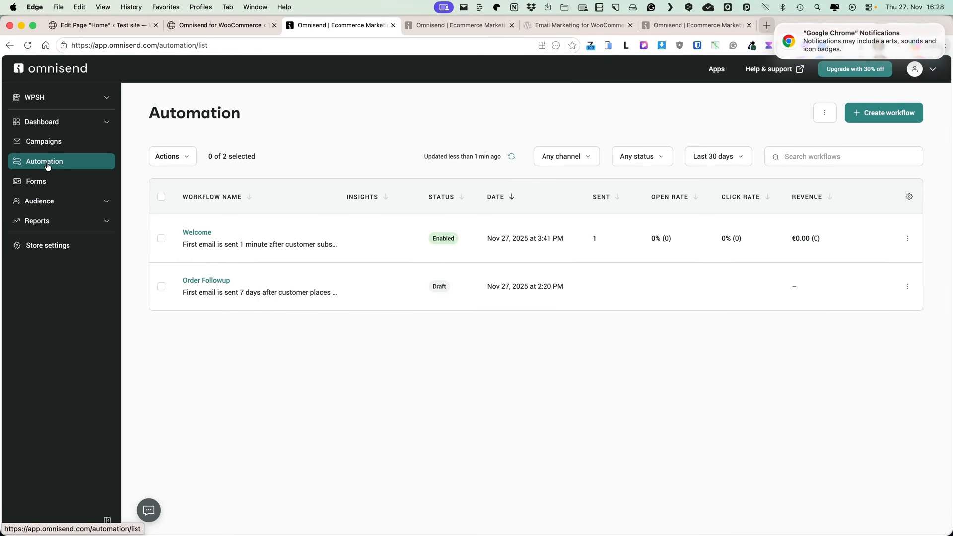
pyautogui.click(197, 235)
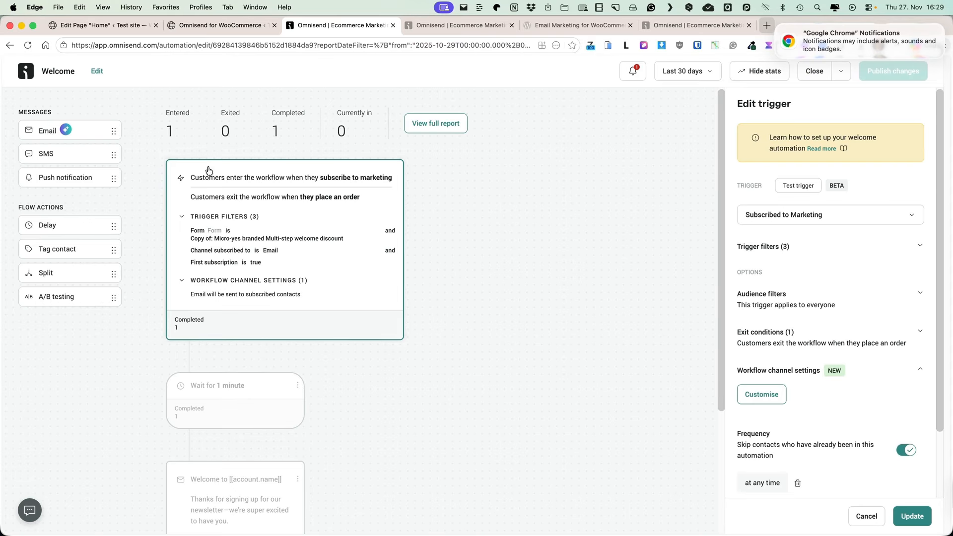
# Examine the Welcome workflow's full report, including engagement, deliverability and channel performance, and return to the automation list
pyautogui.click(443, 124)
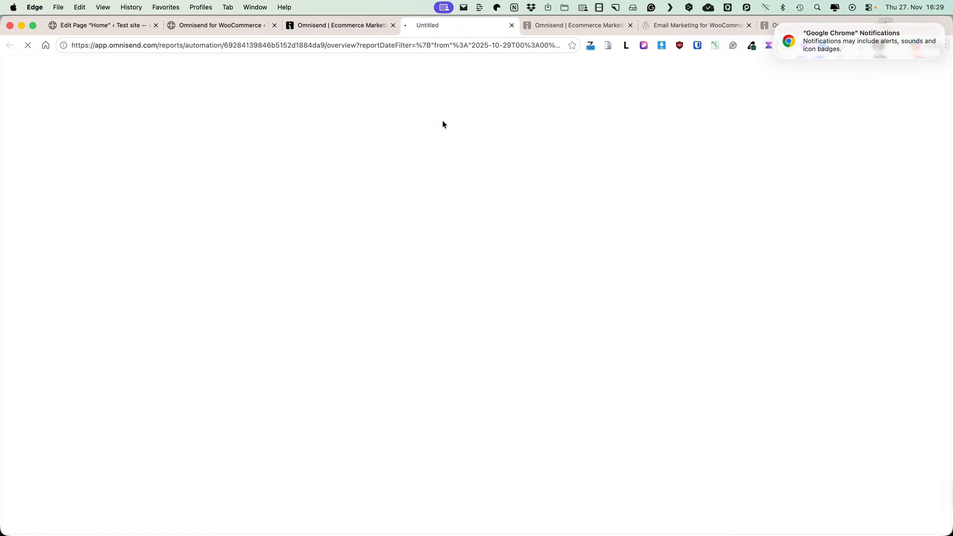
pyautogui.scroll(-5, 234, 259)
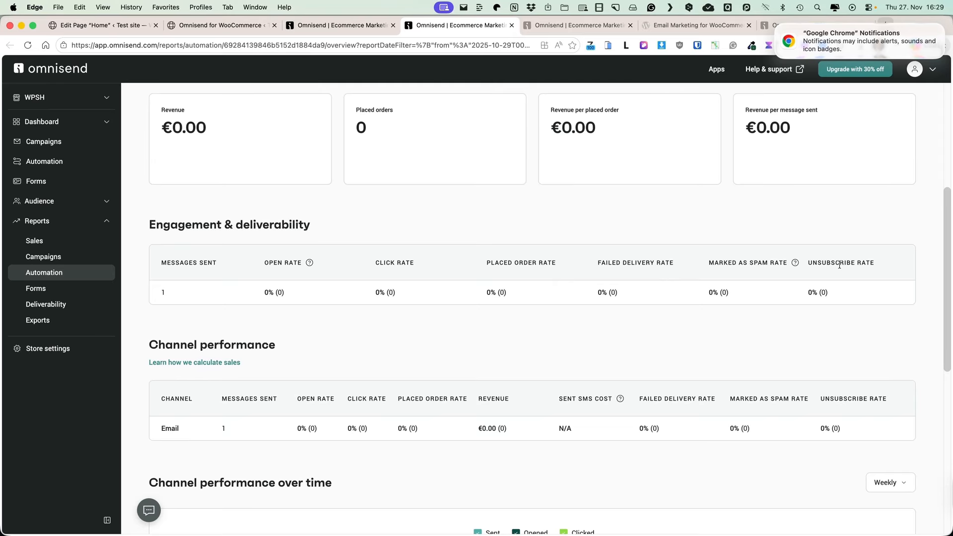
pyautogui.scroll(-3, 687, 294)
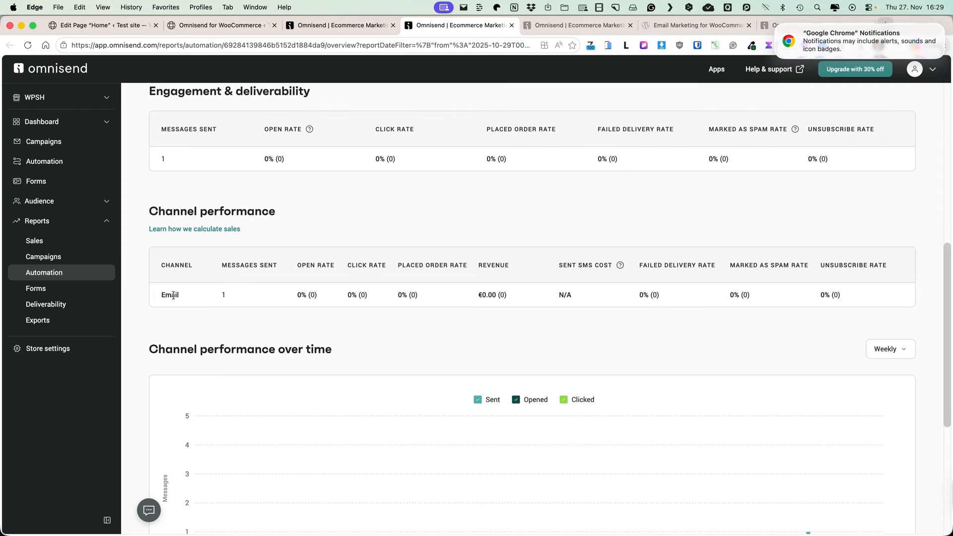
pyautogui.scroll(-2, 342, 278)
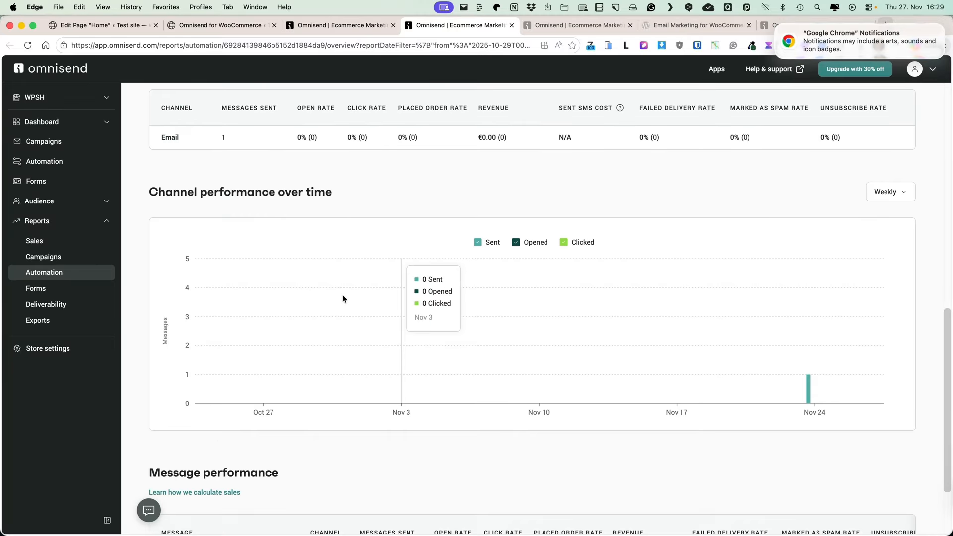
pyautogui.scroll(-3, 342, 295)
pyautogui.click(62, 161)
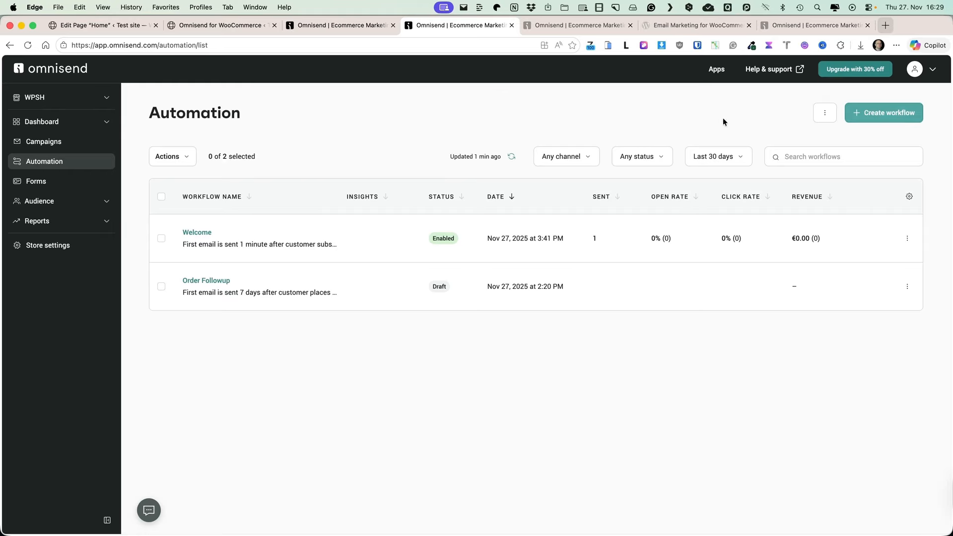
# Inspect the Step 2, Success and Subscribed views of the Micro-yes branded Multi-step welcome discount form, and return to the forms list
pyautogui.click(47, 191)
pyautogui.click(40, 185)
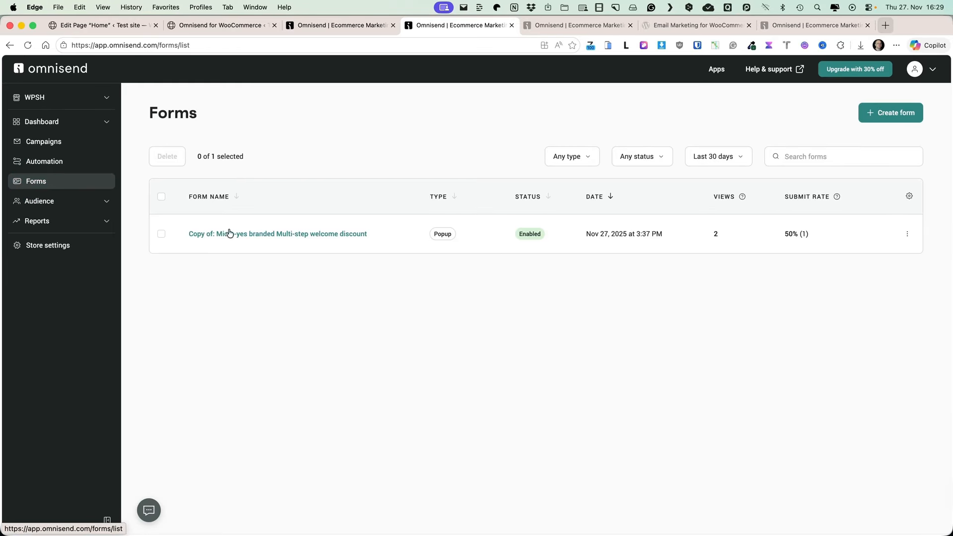
pyautogui.click(266, 234)
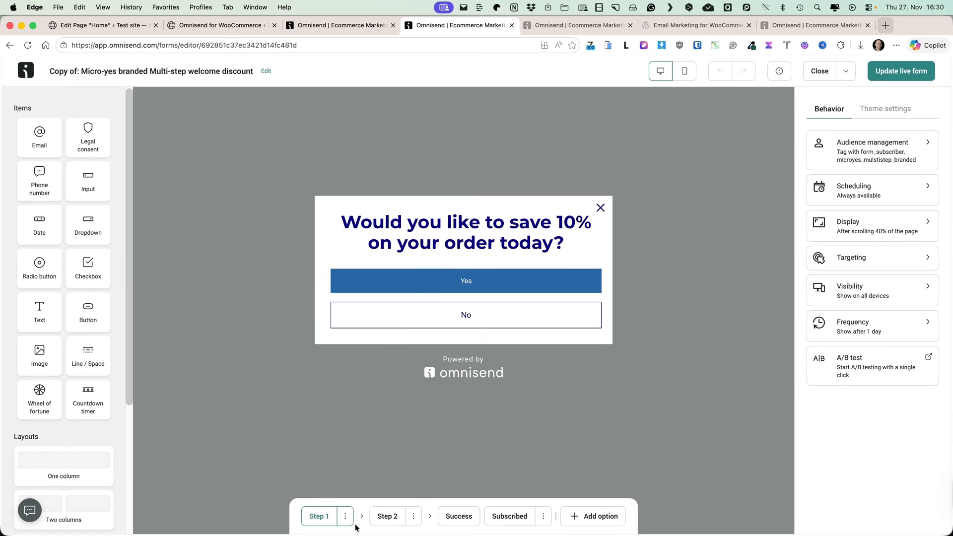
pyautogui.click(394, 518)
pyautogui.click(459, 519)
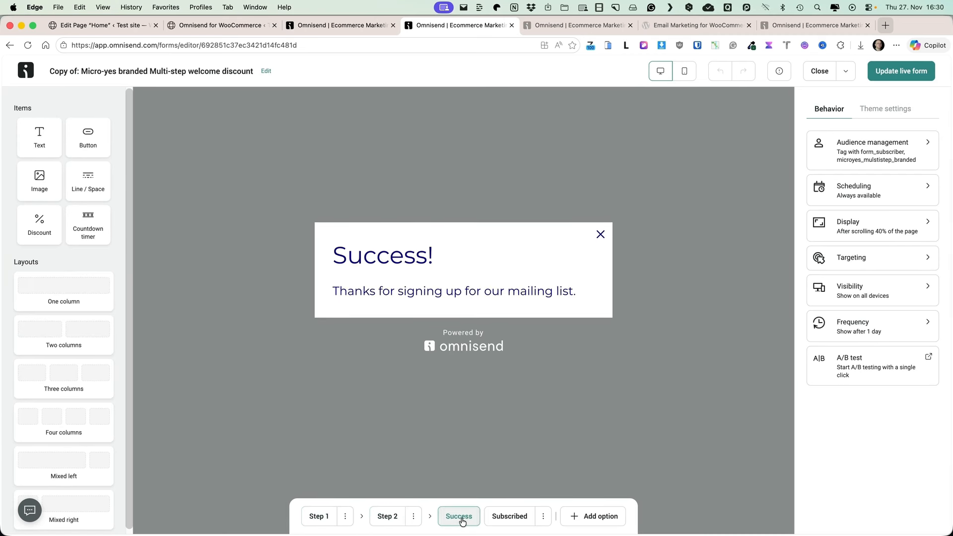
pyautogui.click(512, 521)
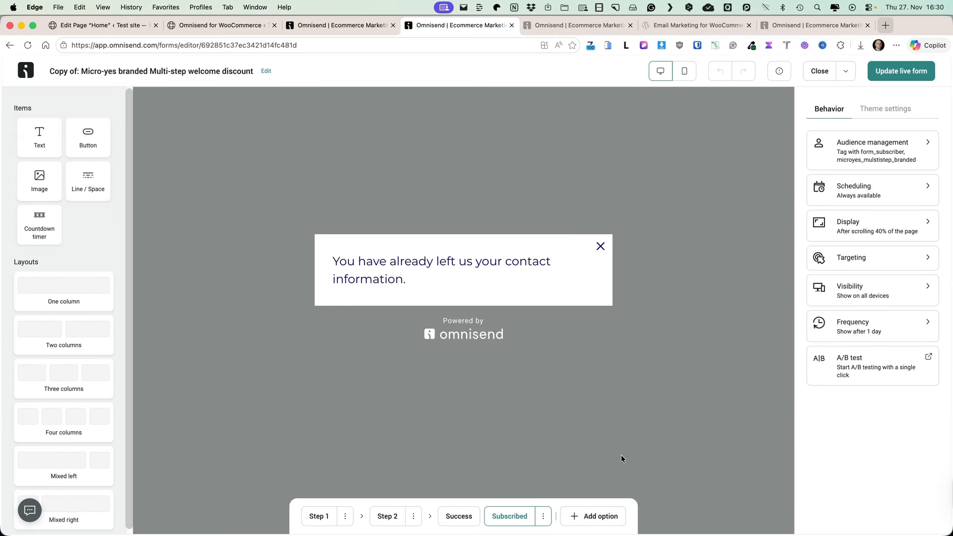
pyautogui.click(25, 73)
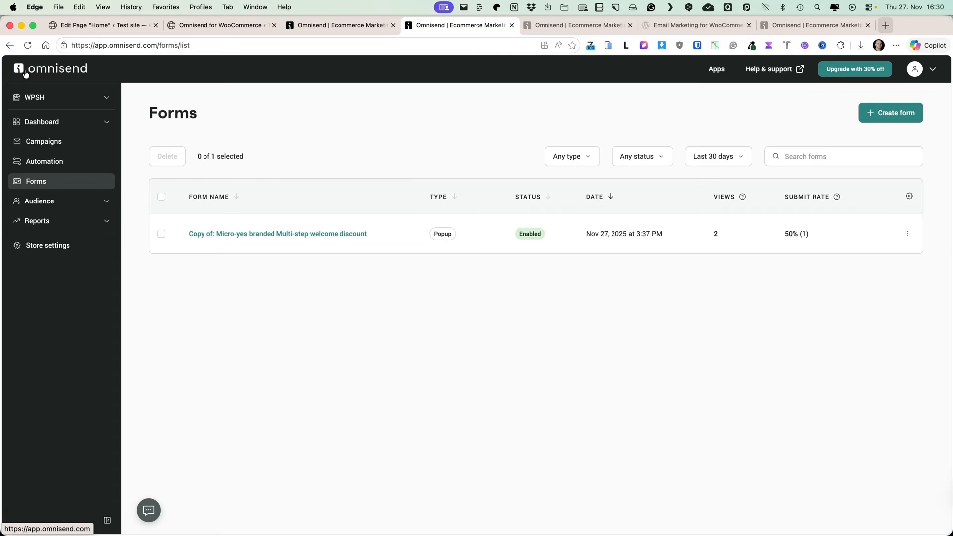
# Review the audience contact list and open the profile of the second listed contact
pyautogui.click(70, 202)
pyautogui.click(49, 221)
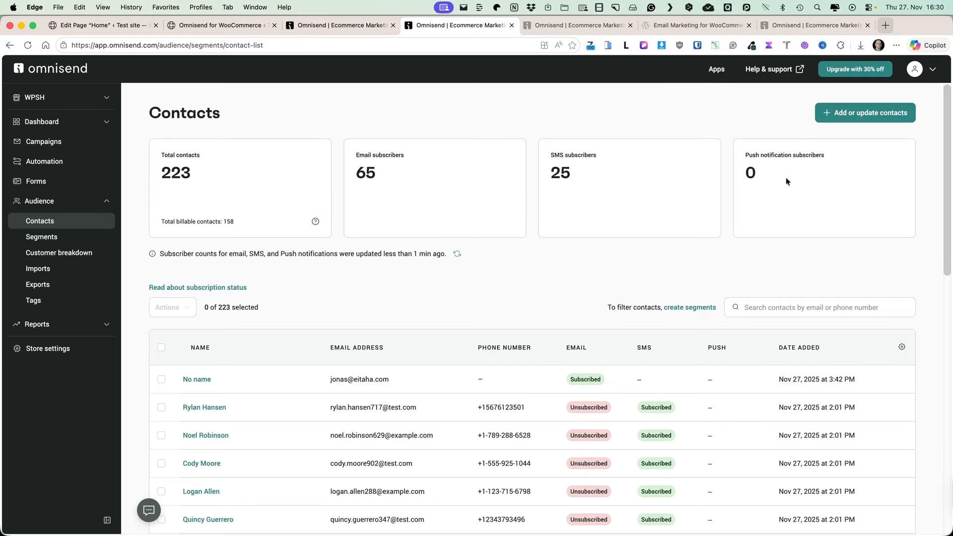
pyautogui.scroll(-5, 725, 198)
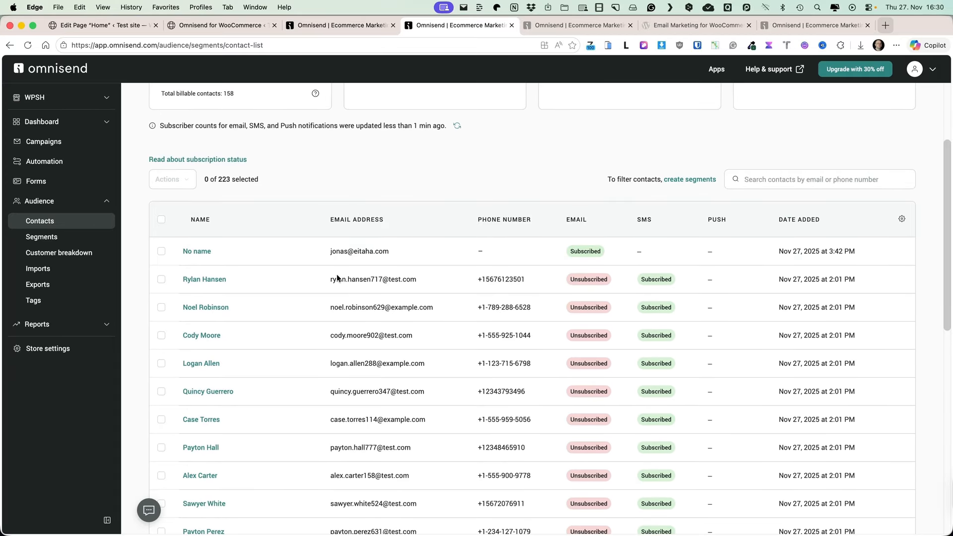
pyautogui.click(207, 279)
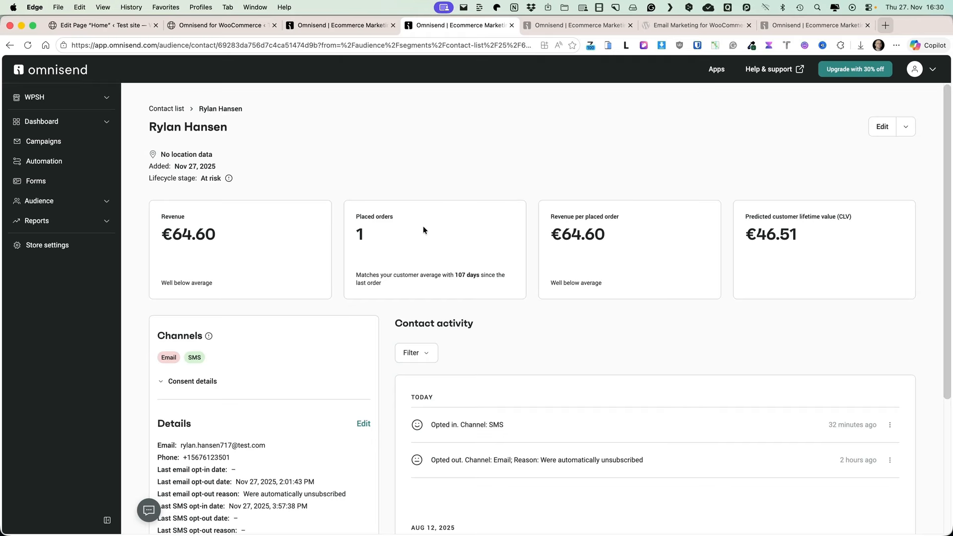
# Switch to the WordPress admin and examine the Omnisend for WooCommerce settings for collecting email and SMS subscribers at checkout
pyautogui.press('super+1')
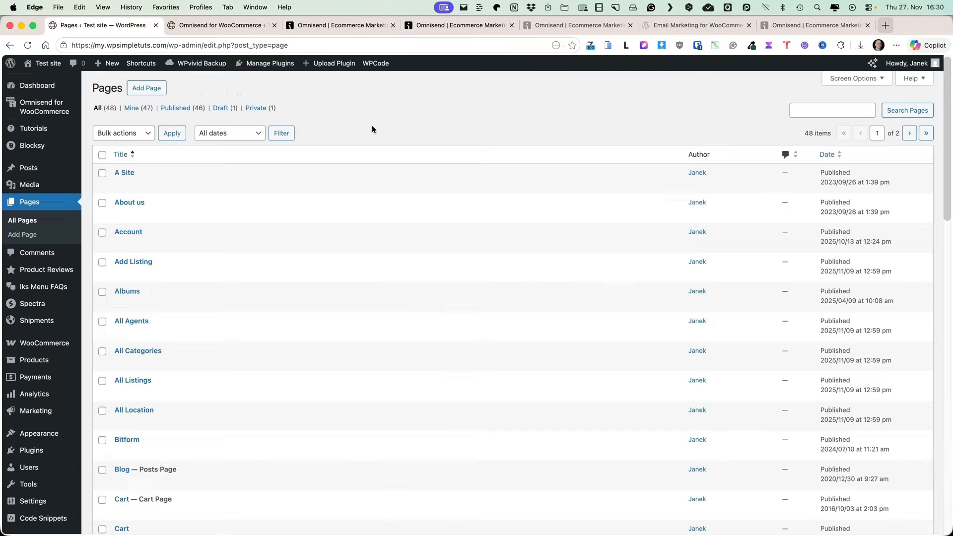
pyautogui.click(38, 106)
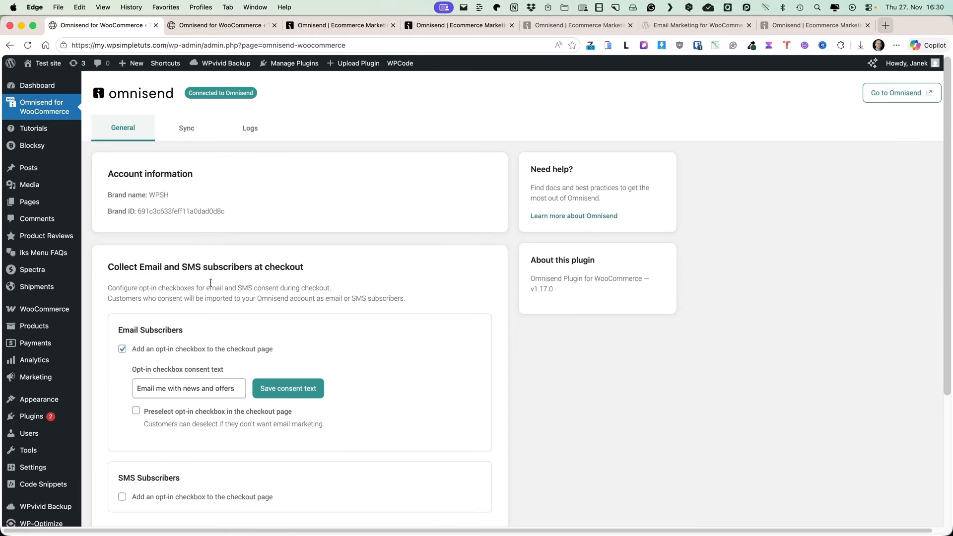
pyautogui.scroll(-1, 204, 287)
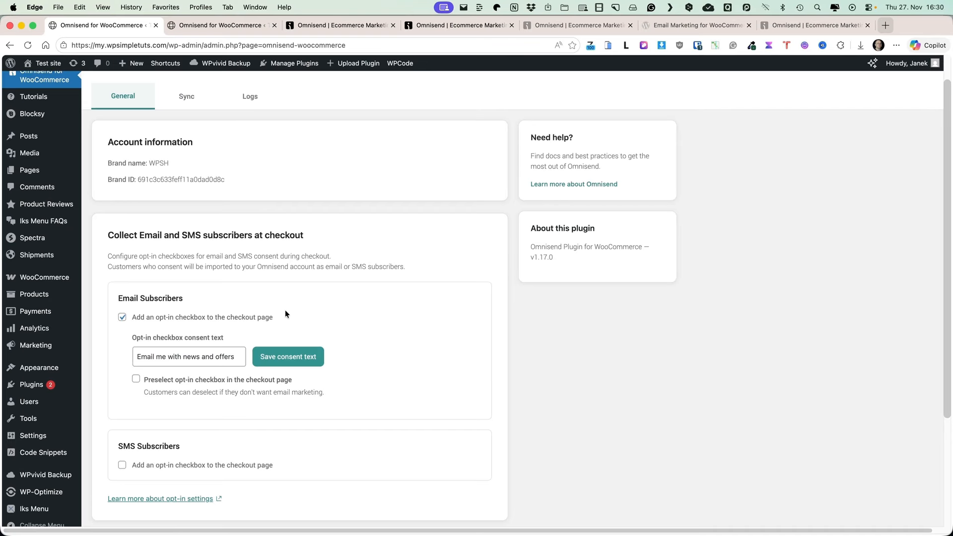
pyautogui.scroll(1, 282, 314)
# Open the storefront in a new tab and proceed to checkout to view the optional news and offers checkbox
pyautogui.keyDown('super'); pyautogui.click(44, 63); pyautogui.keyUp('super')
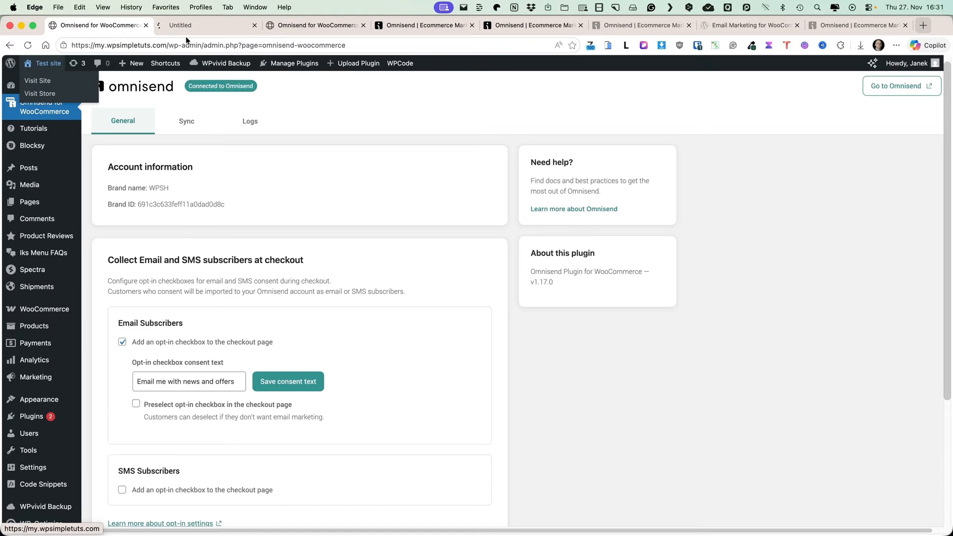
pyautogui.click(212, 26)
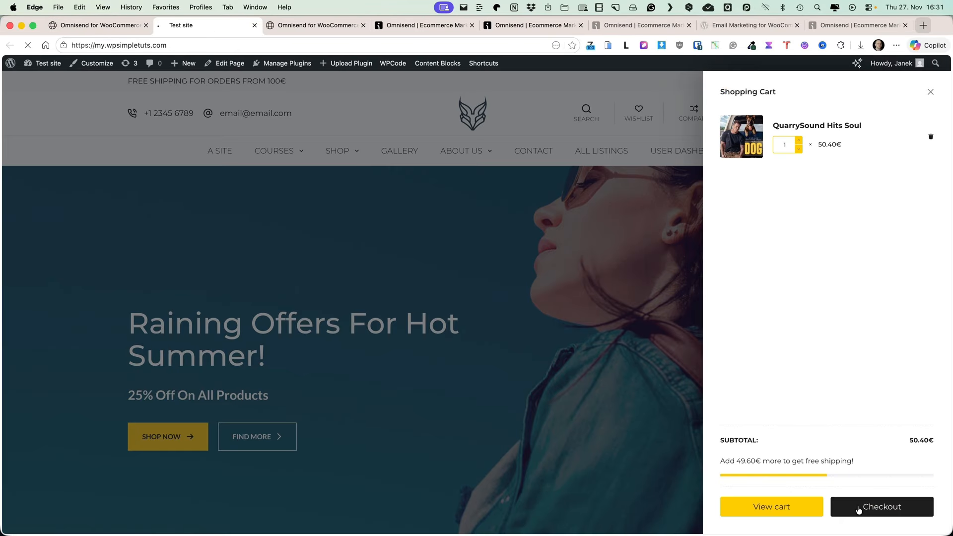
pyautogui.click(858, 507)
pyautogui.scroll(-9, 431, 395)
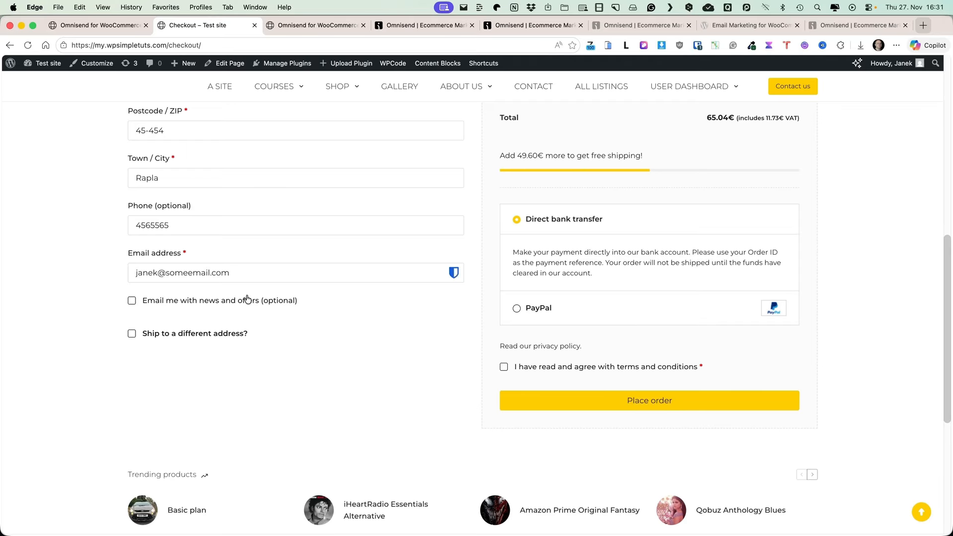
# Compare the plugin's opt-in consent text and contact tagging settings with the store's checkout page
pyautogui.click(91, 28)
pyautogui.scroll(-5, 302, 310)
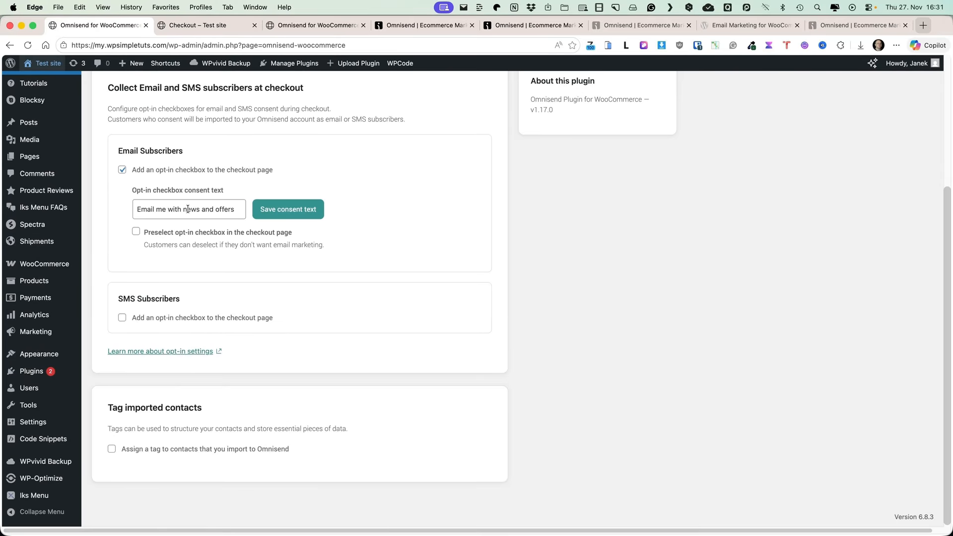
pyautogui.click(204, 25)
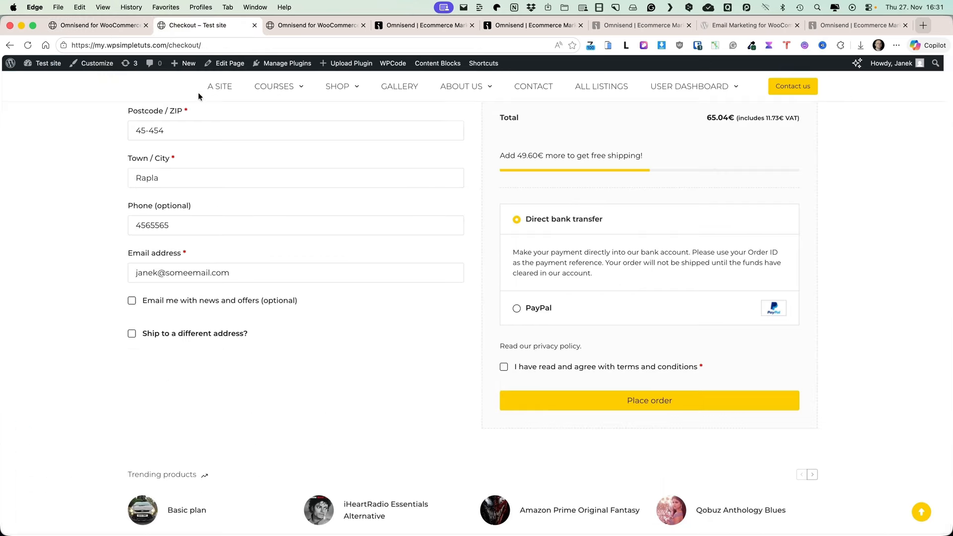
# Opt in to news and offers emails on the checkout page and highlight the customer's email address
pyautogui.click(158, 301)
pyautogui.click(255, 272)
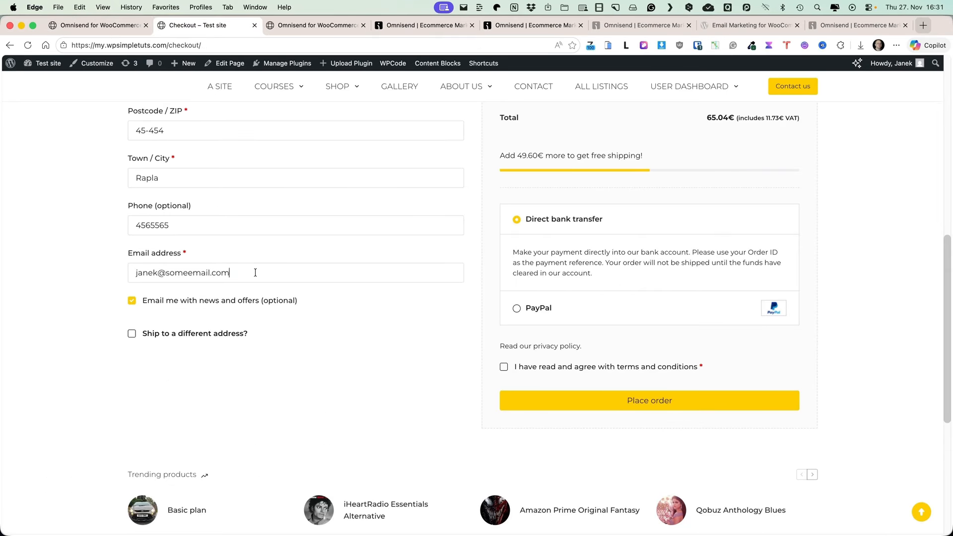
pyautogui.moveTo(255, 272); pyautogui.dragTo(133, 267)
pyautogui.click(89, 298)
# Return to the Omnisend plugin settings and try the SMS subscribers checkout opt-in, switching it off again
pyautogui.click(100, 25)
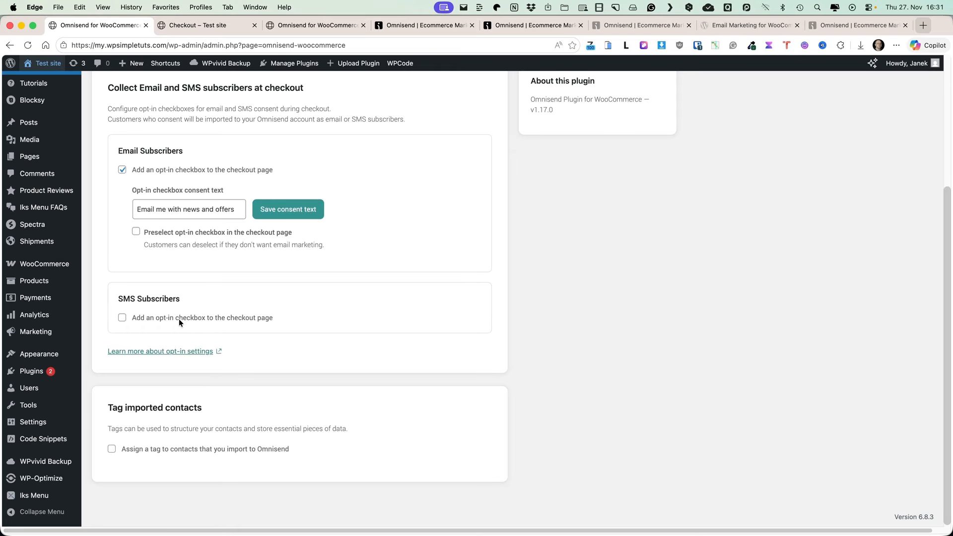
pyautogui.click(122, 319)
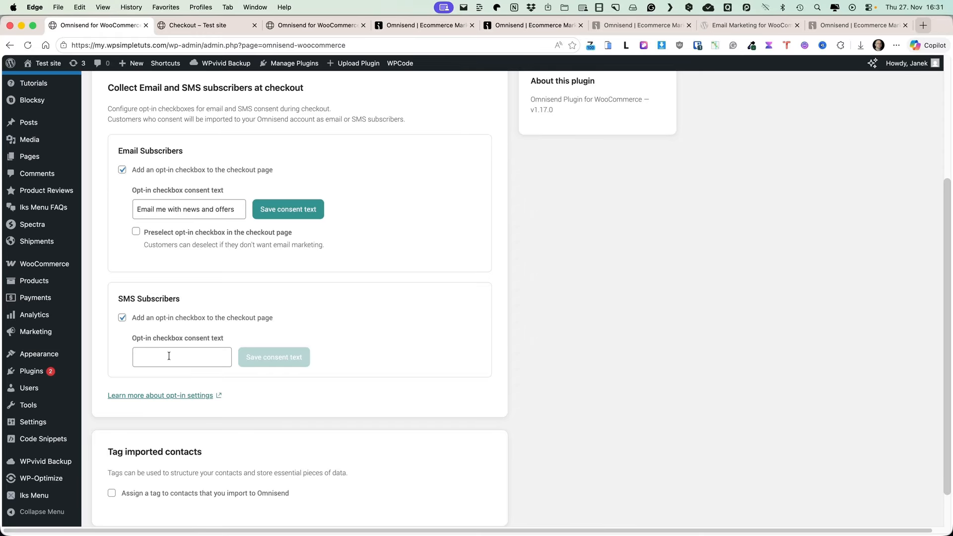
pyautogui.click(122, 318)
pyautogui.scroll(3, 392, 288)
pyautogui.scroll(-3, 392, 290)
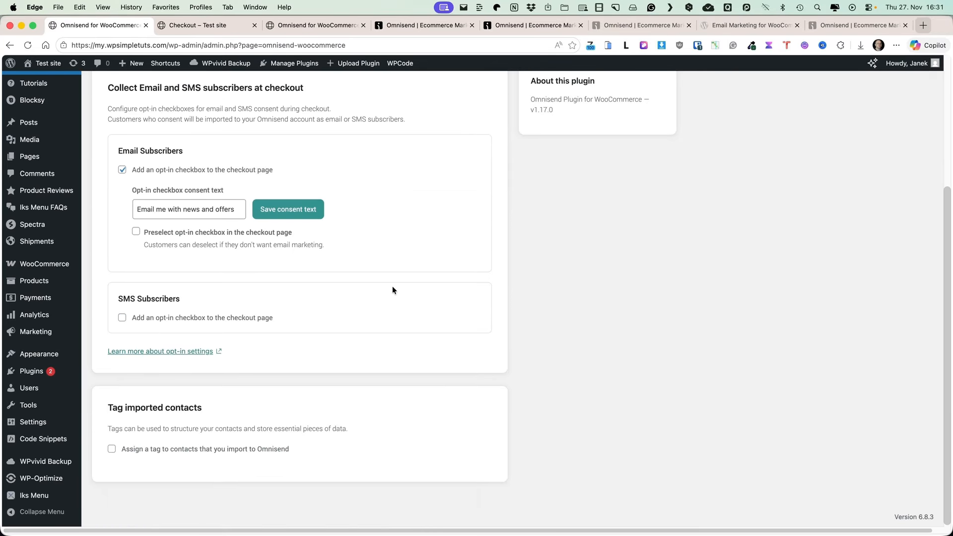
# Enable tagging of contacts imported to Omnisend and save the tag name wpst_site_customers
pyautogui.click(157, 450)
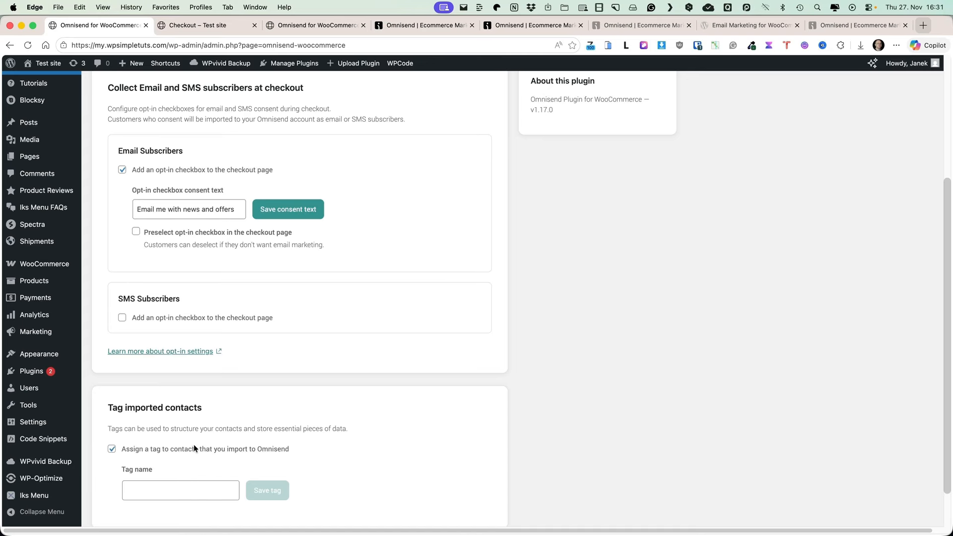
pyautogui.click(166, 449)
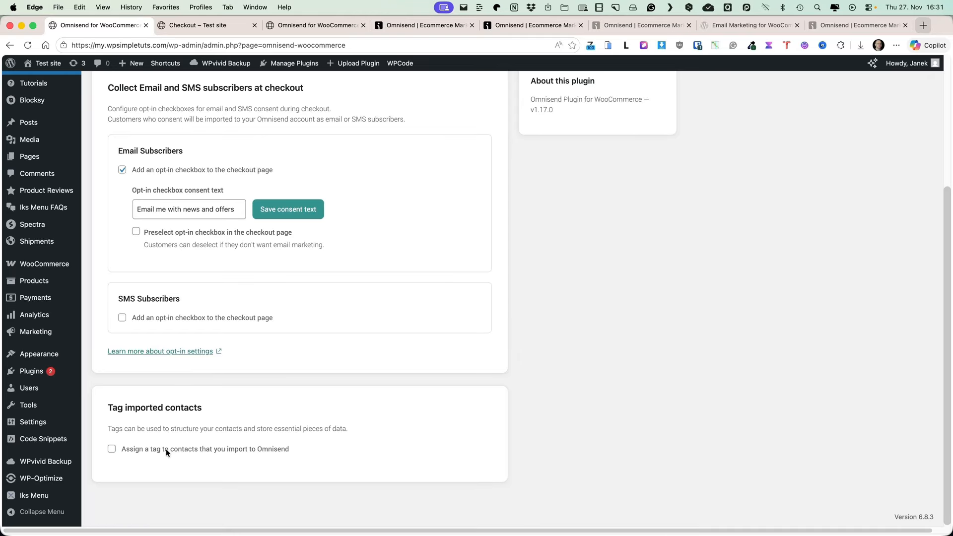
pyautogui.click(166, 449)
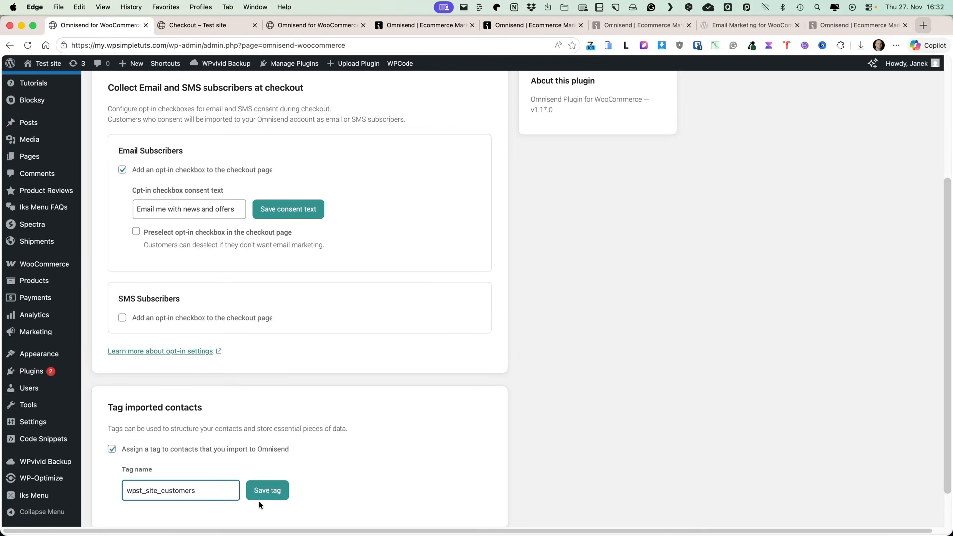
pyautogui.click(265, 490)
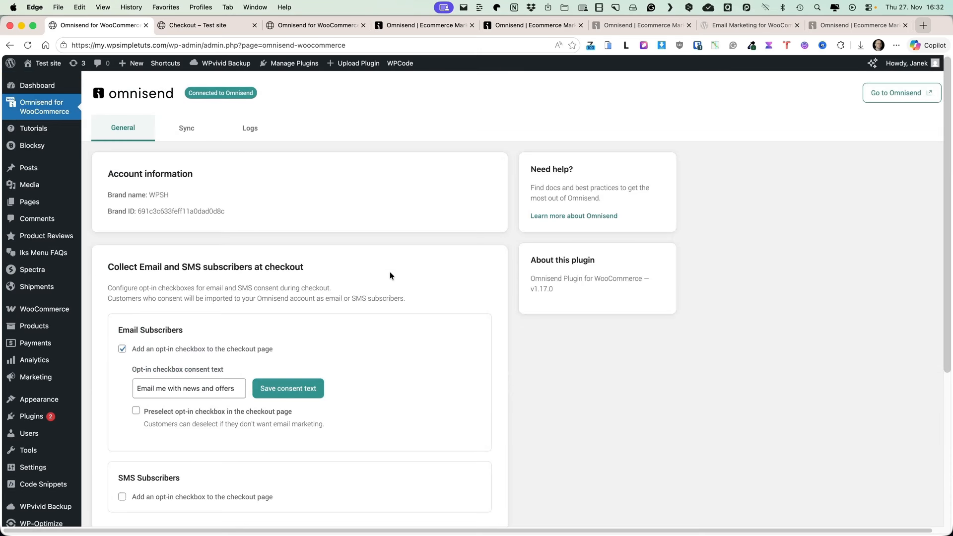
# Check the plugin's sync status, and switch to the open Omnisend contact profile to review its revenue, details, tags and activity
pyautogui.click(188, 130)
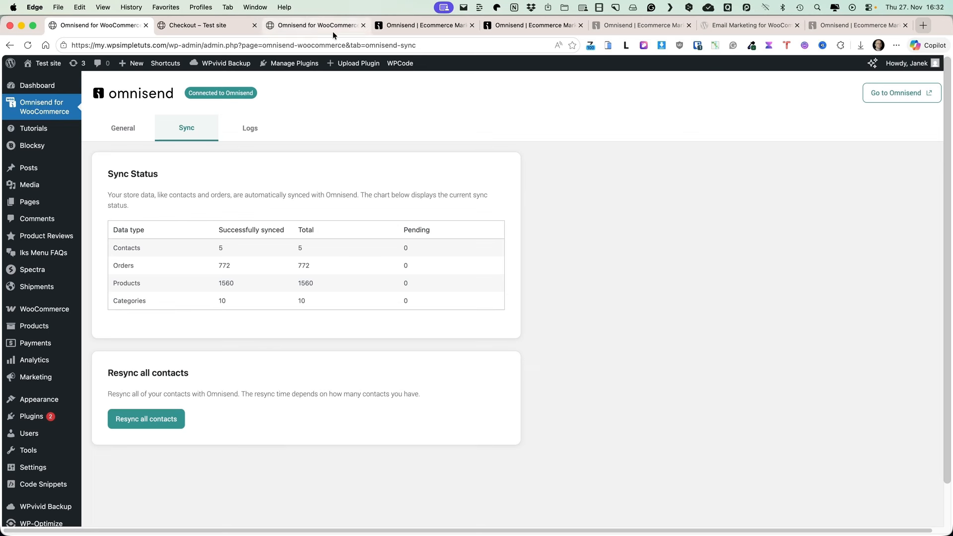
pyautogui.click(468, 25)
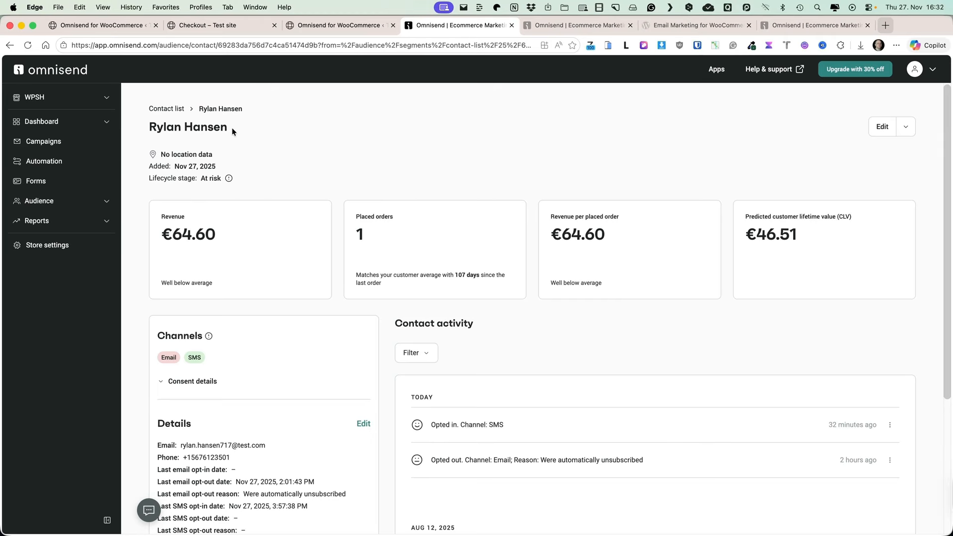
pyautogui.moveTo(231, 127); pyautogui.dragTo(144, 123)
pyautogui.scroll(-1, 221, 210)
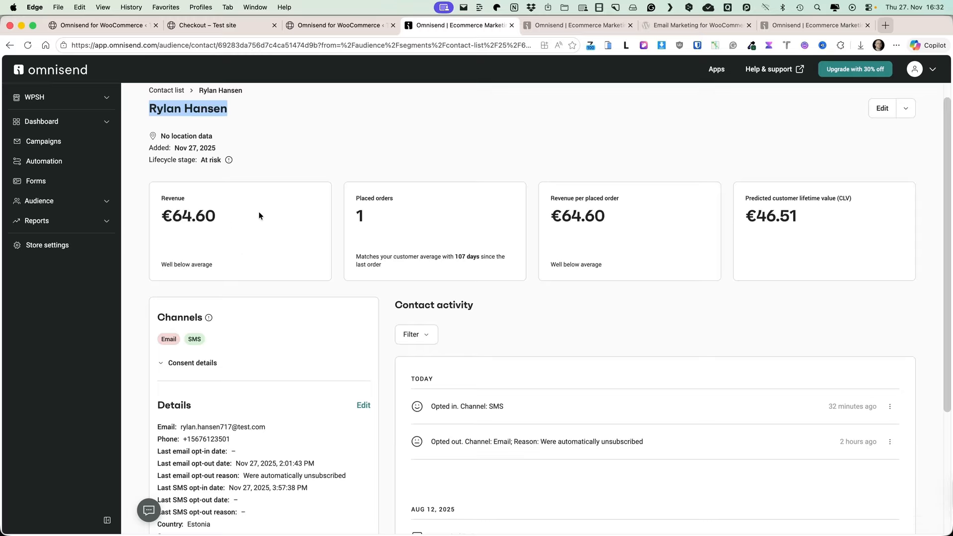
pyautogui.scroll(-5, 446, 204)
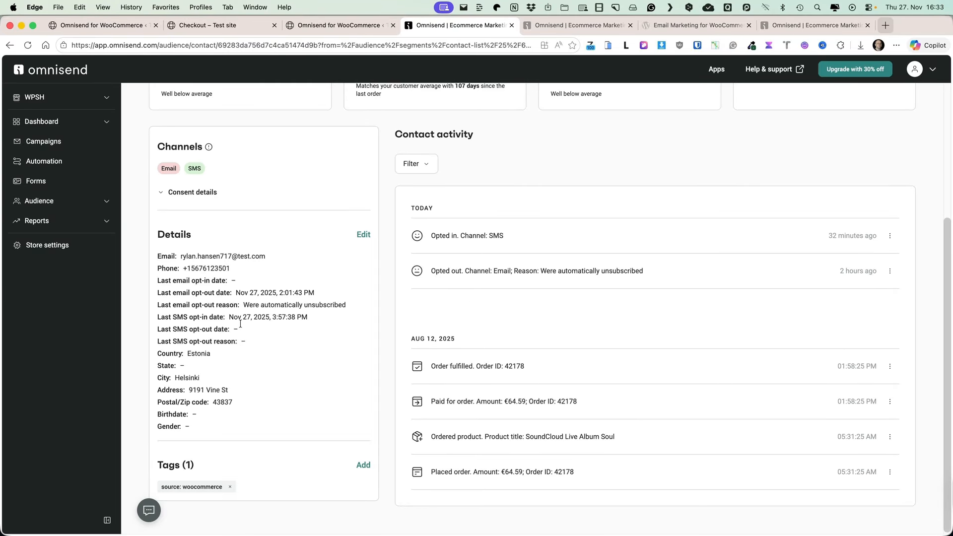
pyautogui.scroll(5, 618, 149)
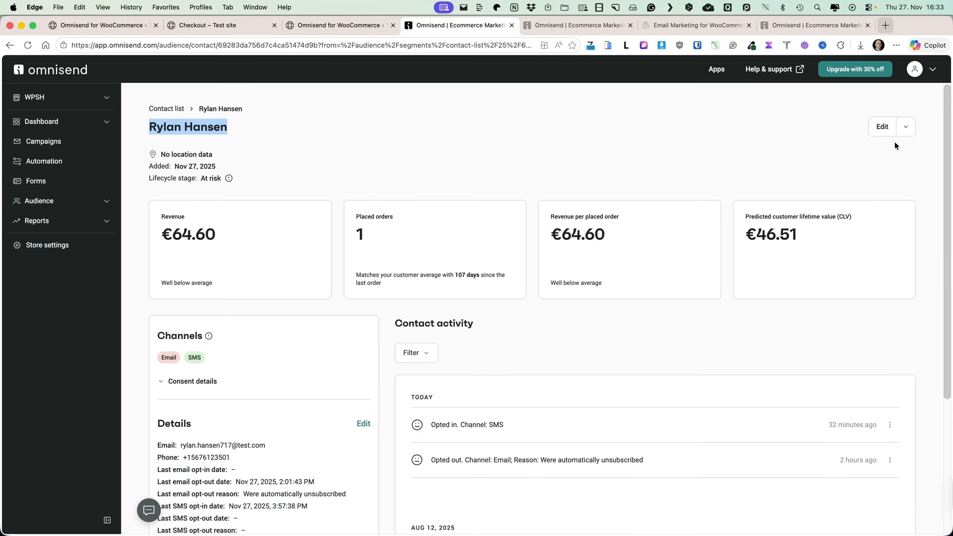
# Inspect the contact's editable general, additional and custom profile details and the custom property value types, closing without saving
pyautogui.click(881, 125)
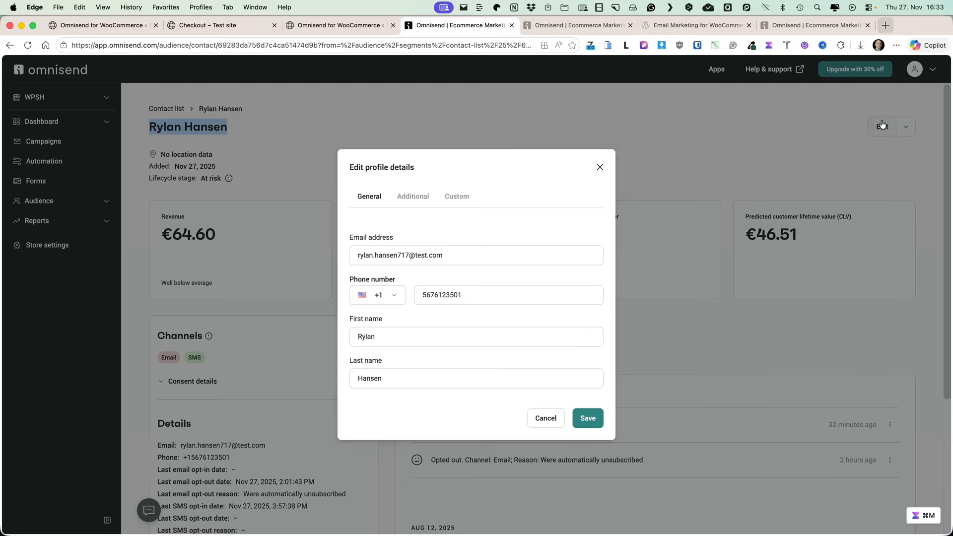
pyautogui.click(411, 197)
pyautogui.click(455, 147)
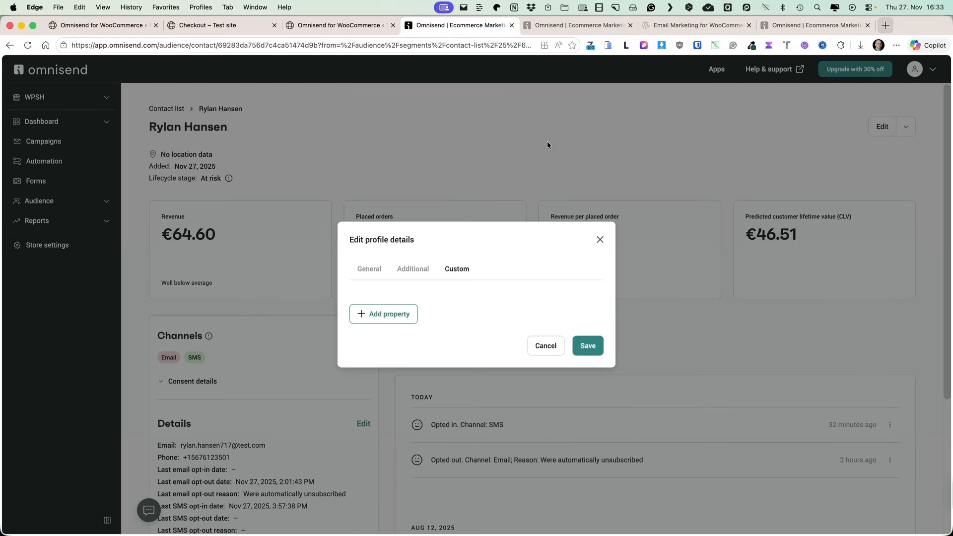
pyautogui.click(377, 314)
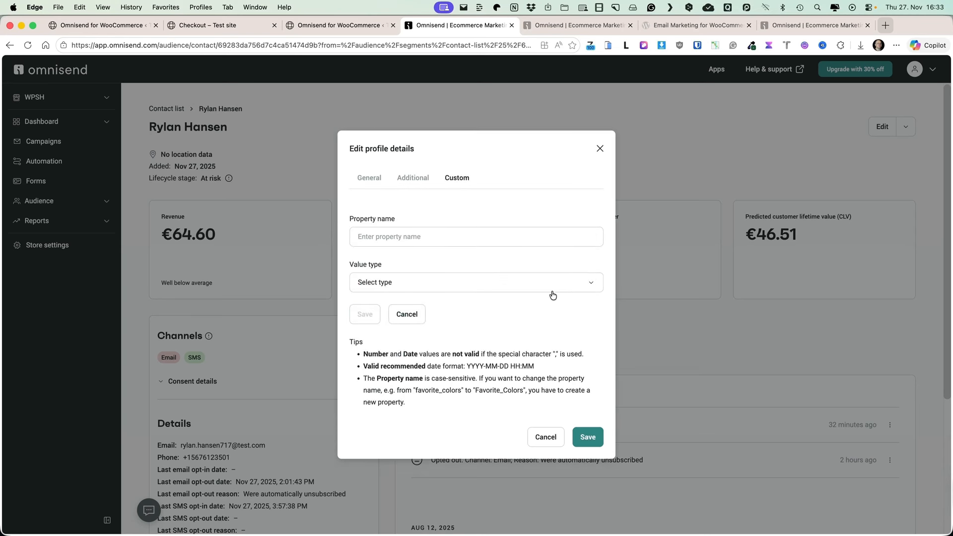
pyautogui.click(417, 283)
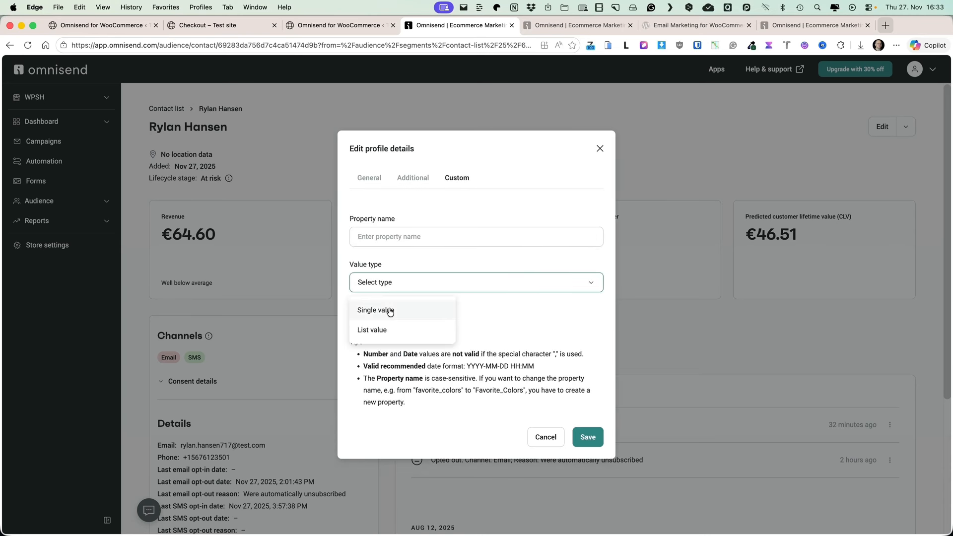
pyautogui.click(599, 148)
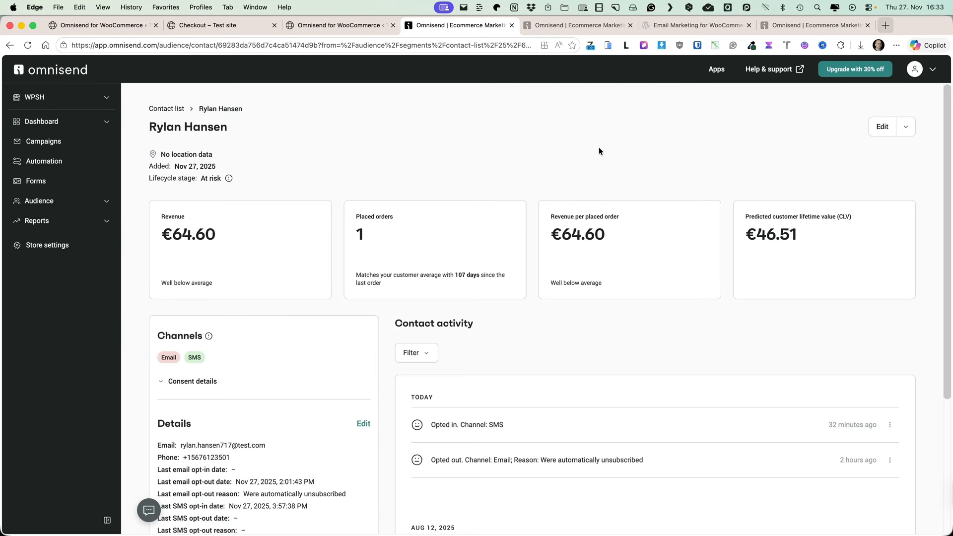
# Open the "For demo" segment from the audience segments to examine its filter rules
pyautogui.click(39, 200)
pyautogui.click(41, 237)
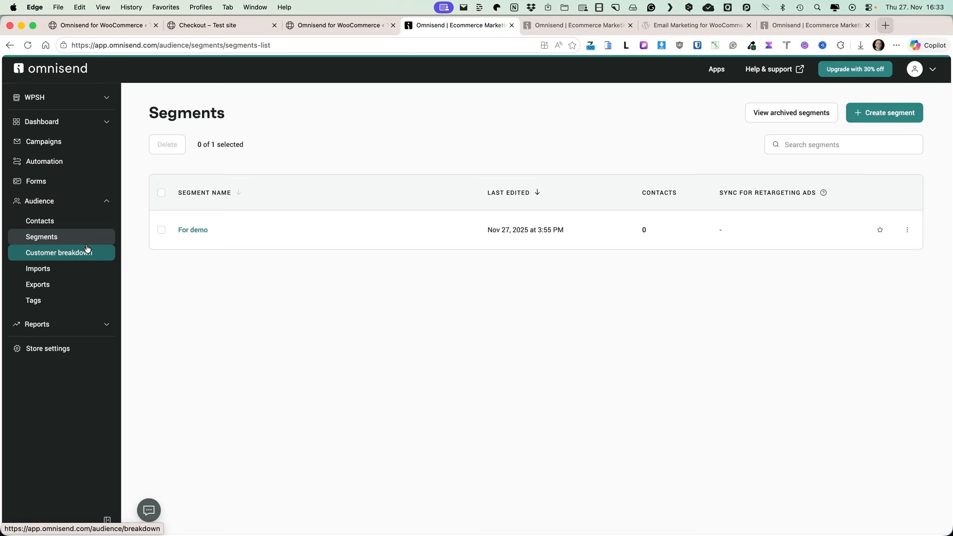
pyautogui.click(190, 231)
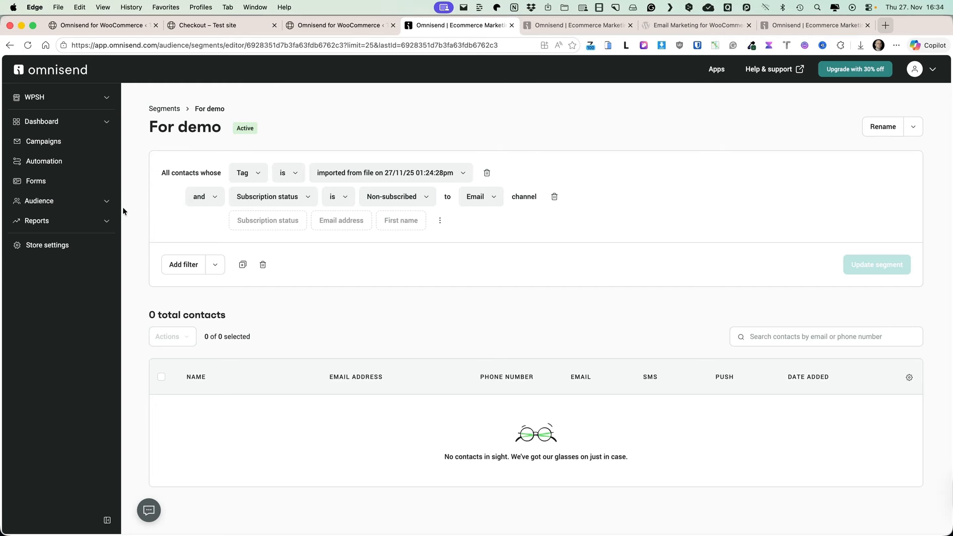
# Examine the audience's customer breakdown, including the overview figures and the stages of the lifecycle stage map
pyautogui.click(39, 200)
pyautogui.click(59, 252)
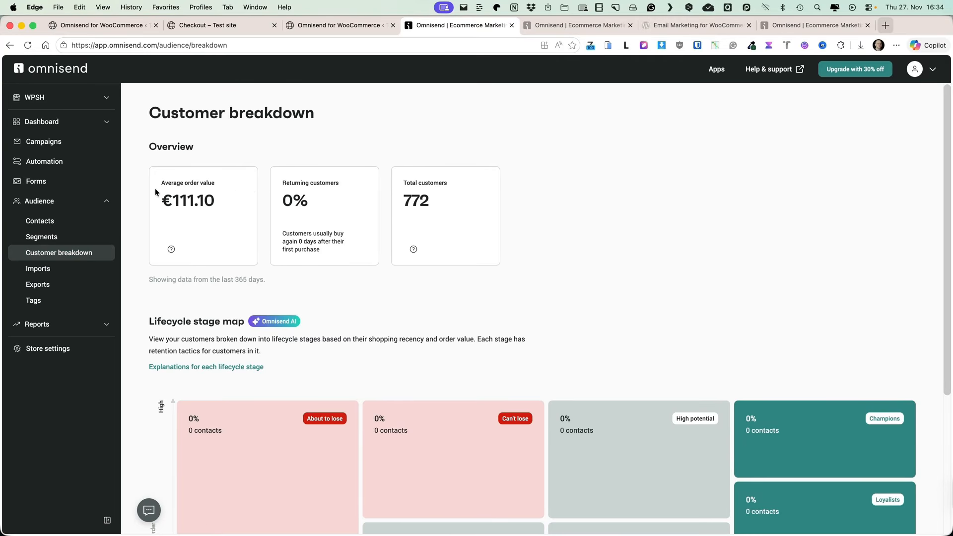
pyautogui.scroll(-1, 437, 199)
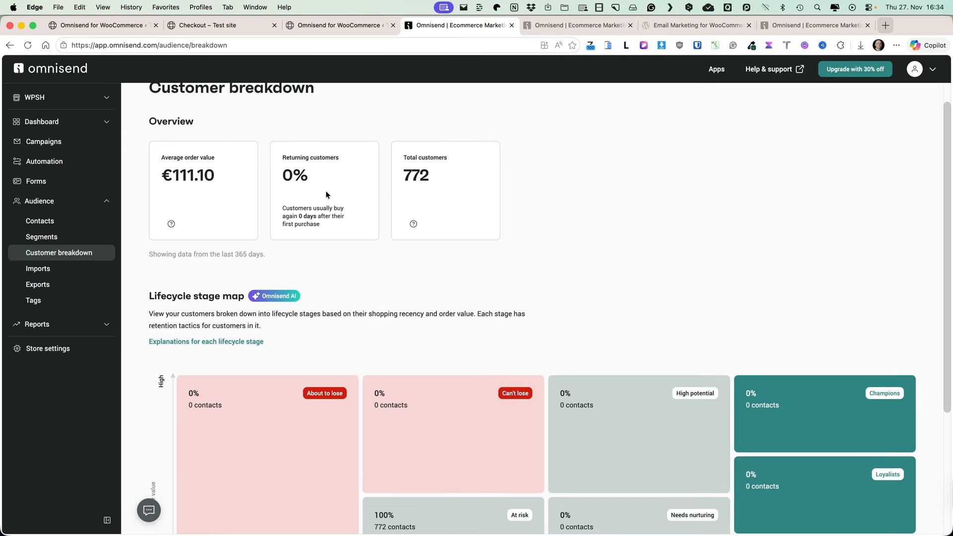
pyautogui.scroll(-5, 514, 190)
pyautogui.moveTo(260, 234)
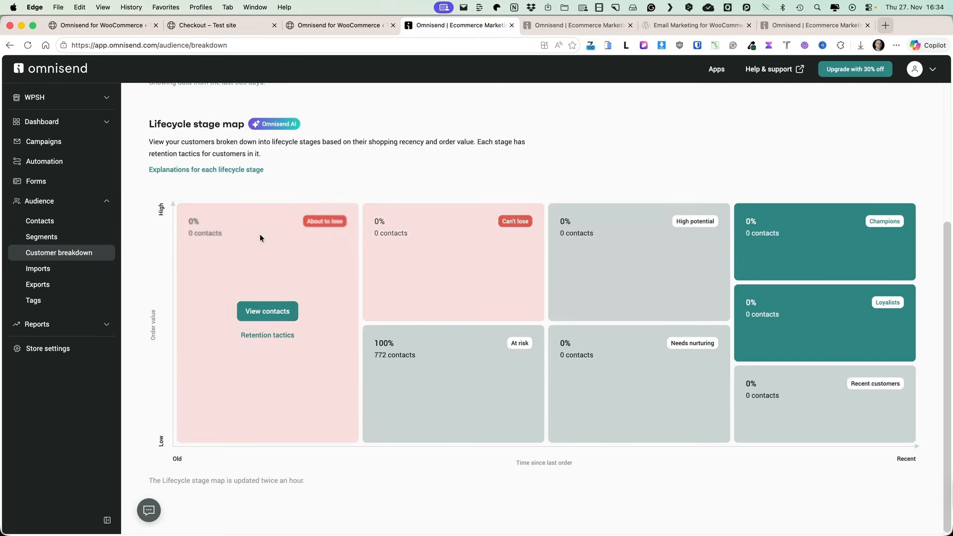
pyautogui.moveTo(512, 385)
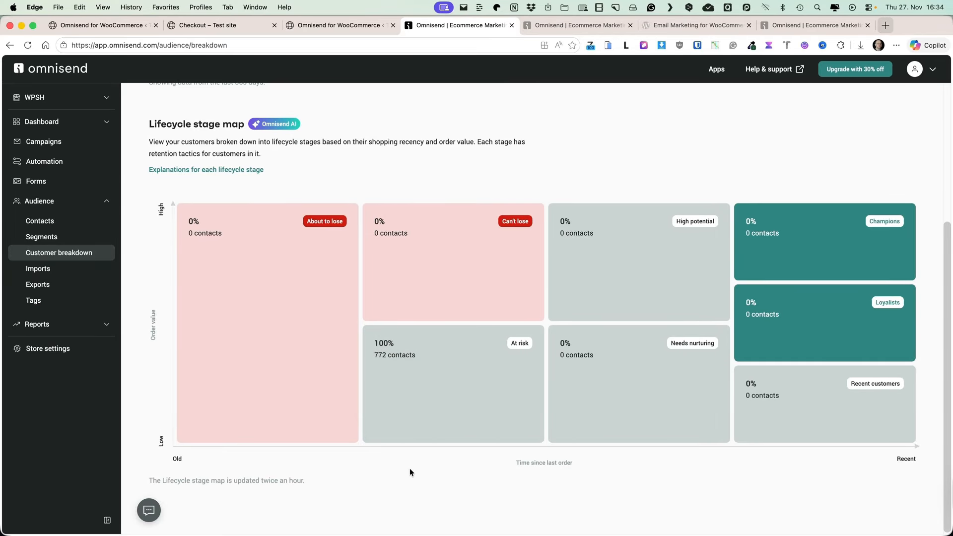
pyautogui.moveTo(417, 421)
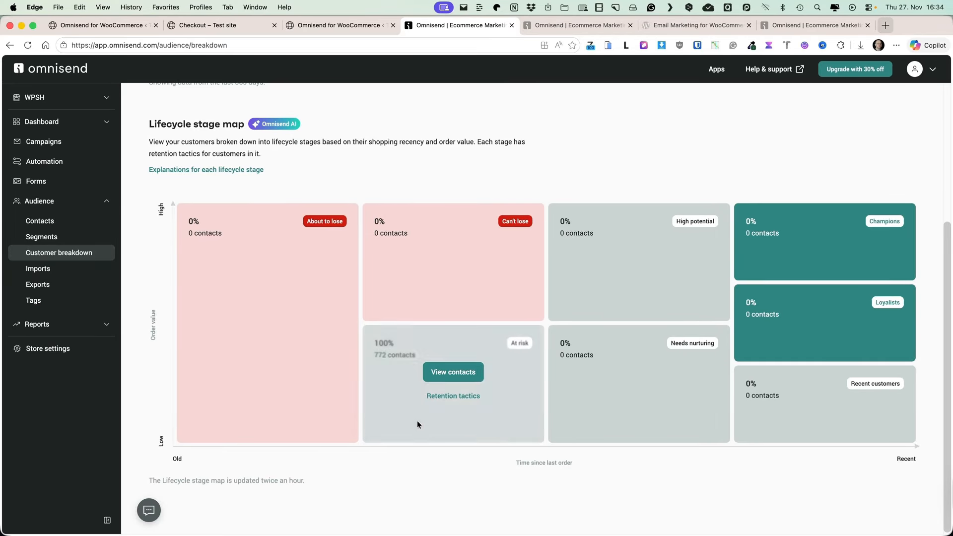
# View the contacts in the At risk lifecycle stage and look through their subscription statuses
pyautogui.click(455, 372)
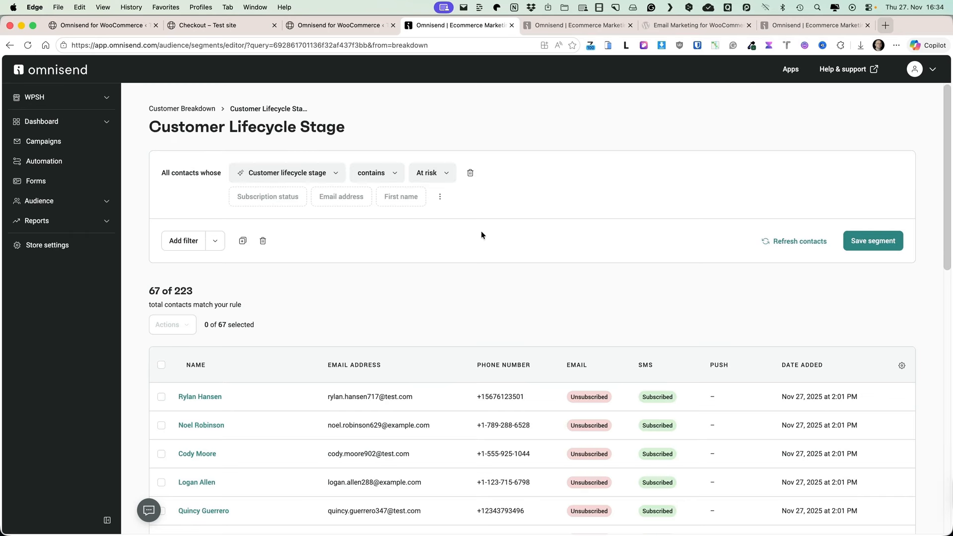
pyautogui.scroll(-5, 482, 278)
pyautogui.scroll(1, 482, 279)
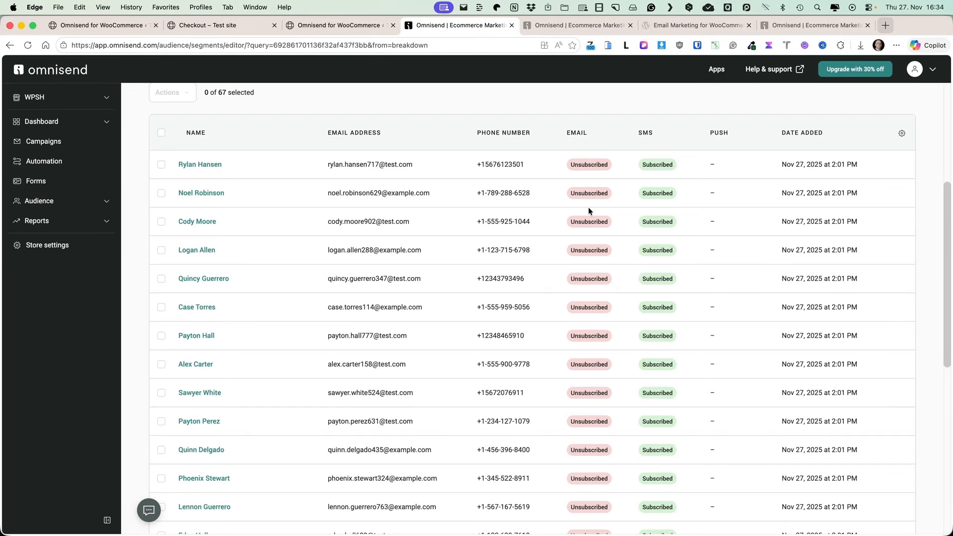
# Select three email-unsubscribed At risk contacts and submit their conversion to subscribed for Email and SMS, accepting the marketing rules
pyautogui.click(161, 336)
pyautogui.click(161, 365)
pyautogui.click(160, 393)
pyautogui.scroll(1, 230, 301)
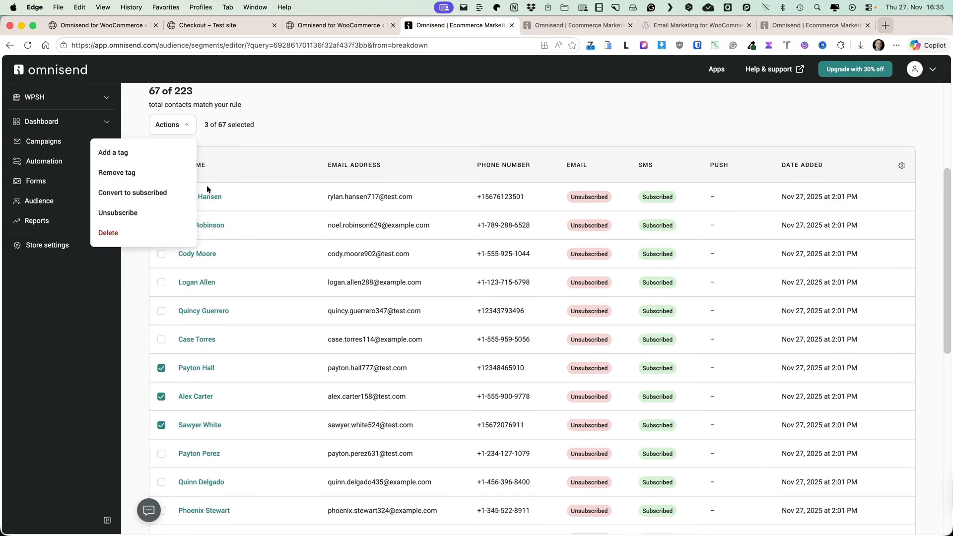
pyautogui.click(146, 193)
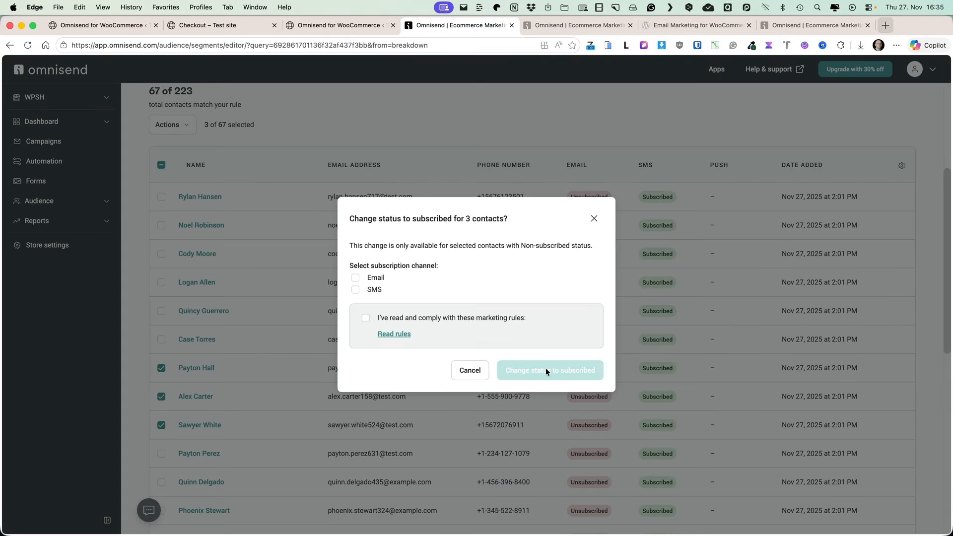
pyautogui.click(356, 277)
pyautogui.click(355, 291)
pyautogui.click(380, 323)
pyautogui.click(569, 370)
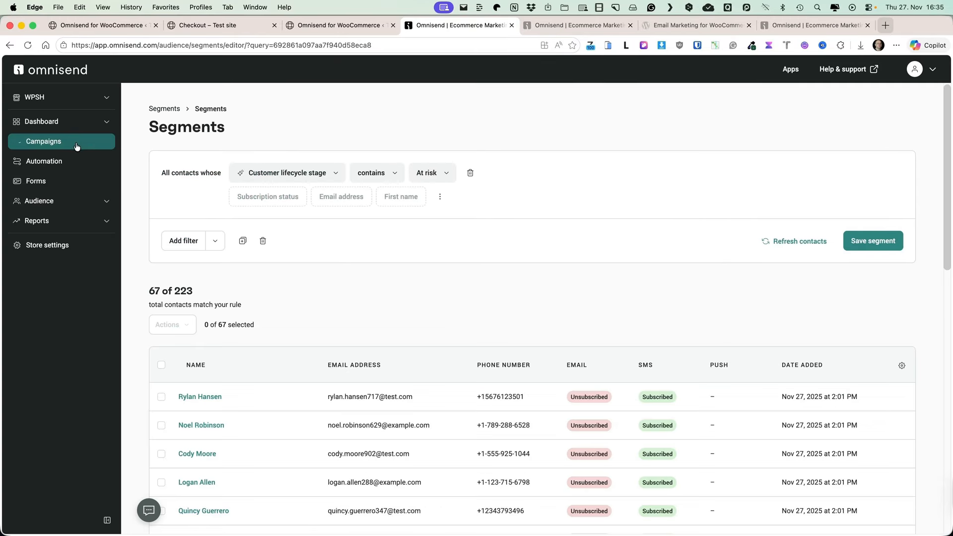
# Review the audience's Exports and Imports pages
pyautogui.click(52, 200)
pyautogui.click(45, 269)
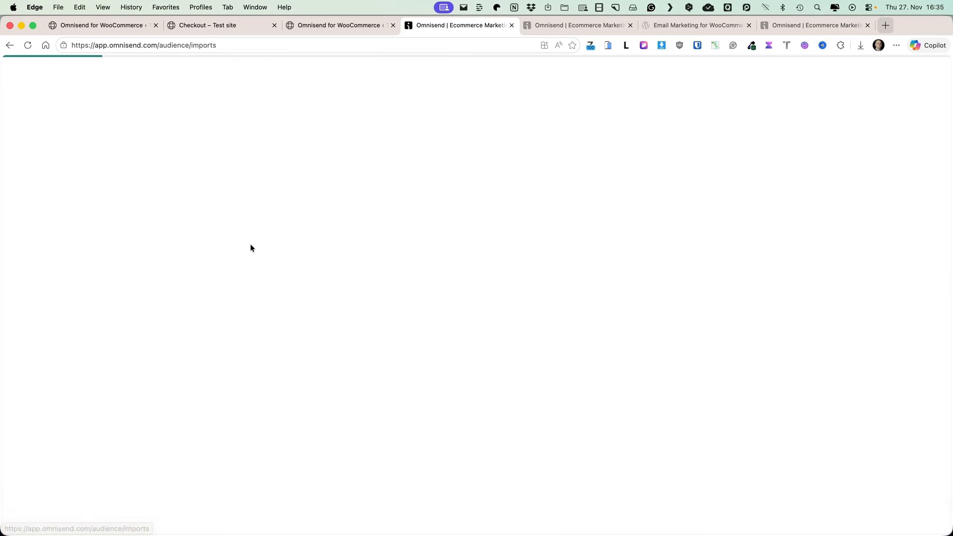
pyautogui.click(23, 285)
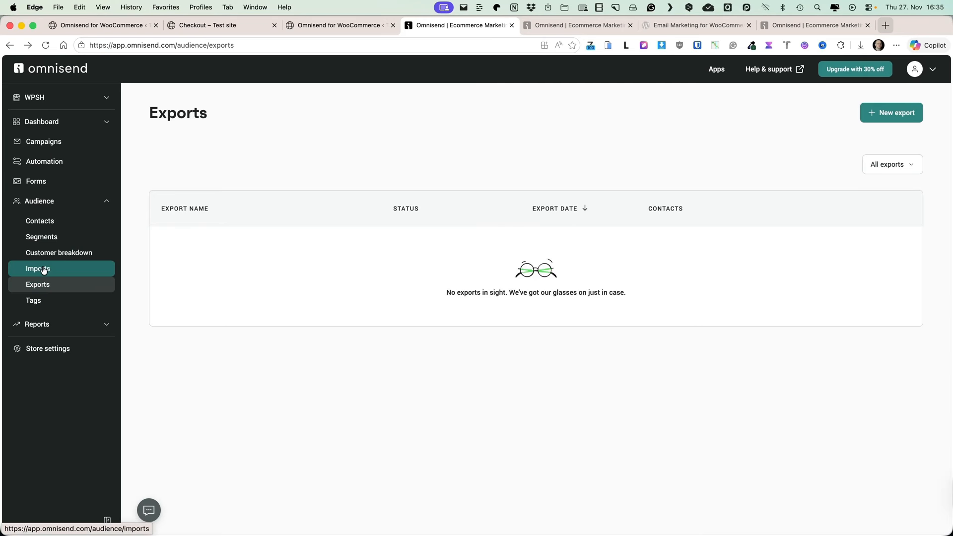
pyautogui.click(44, 270)
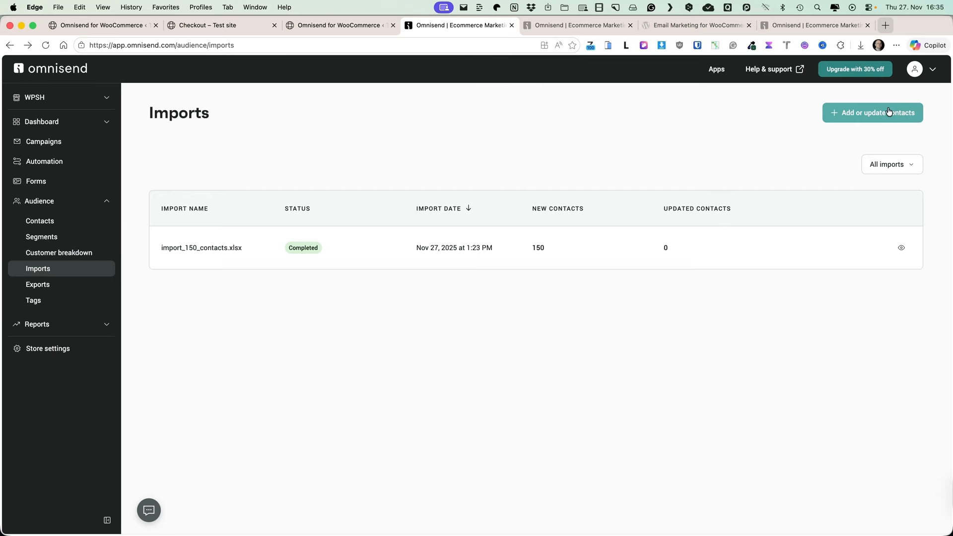
# From the Contacts page, start a file-based contact import and look through the import_example and import_150_contacts spreadsheets
pyautogui.click(40, 220)
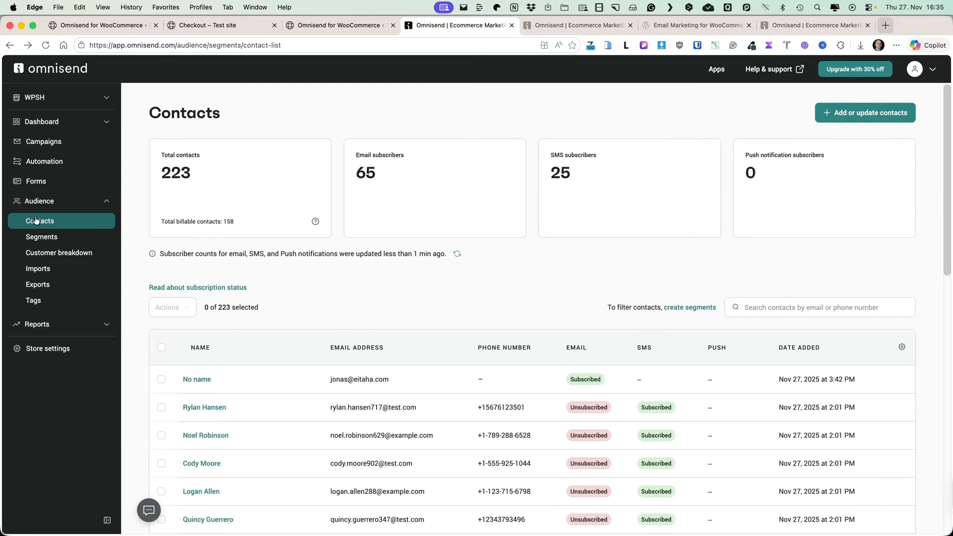
pyautogui.click(850, 117)
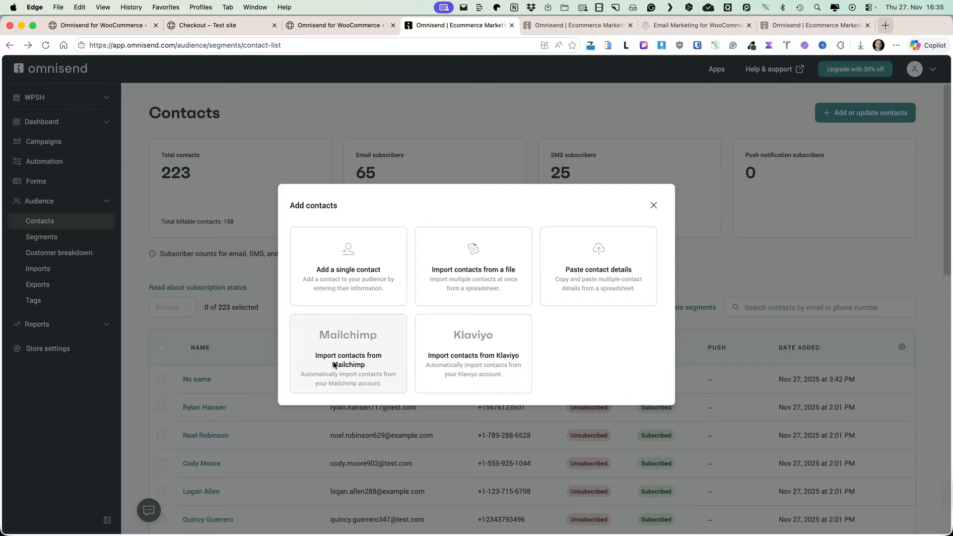
pyautogui.click(468, 271)
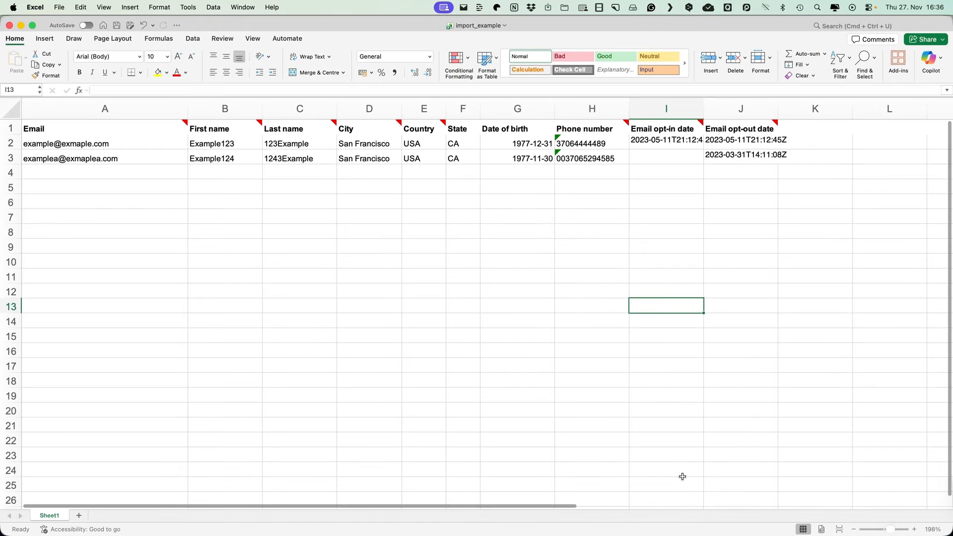
pyautogui.scroll(15, 511, 175)
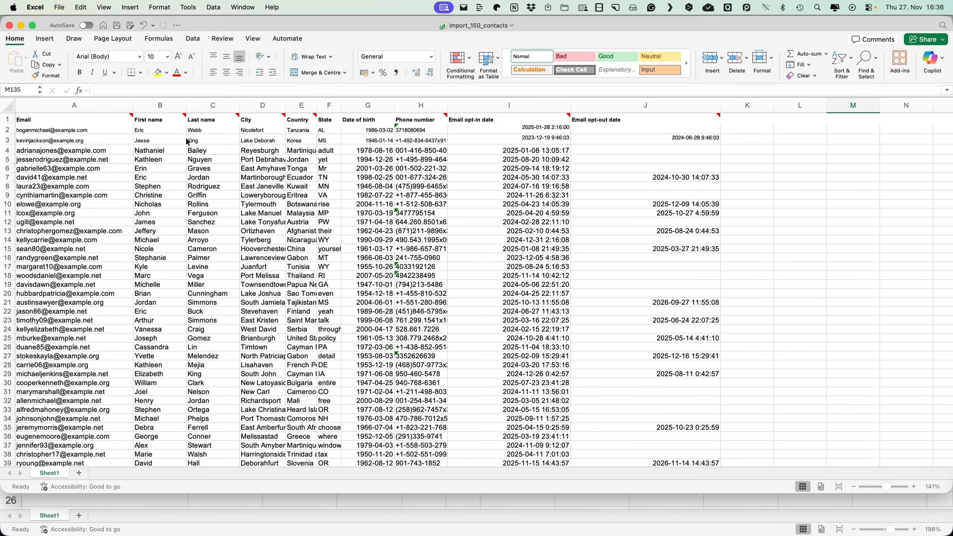
pyautogui.click(10, 25)
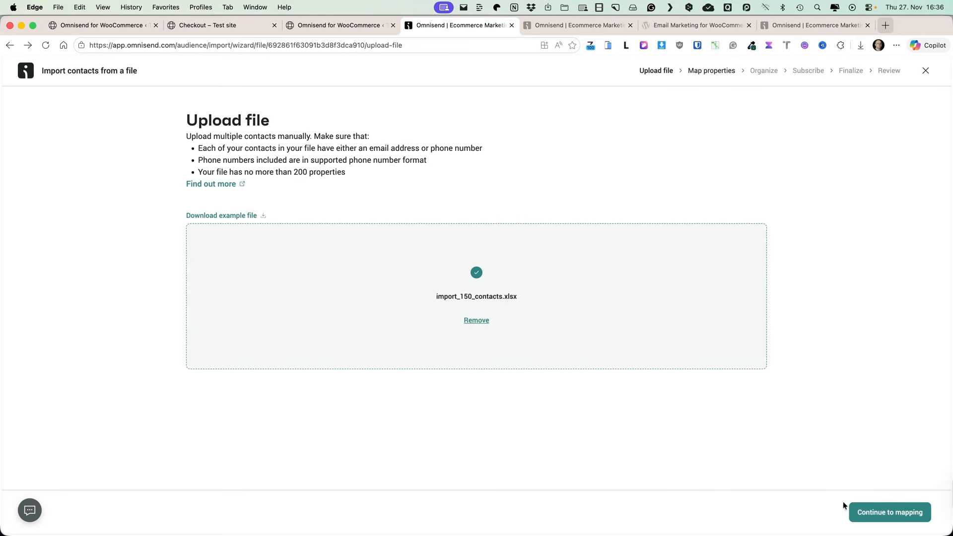
# Review the property mapping and Organize stages for import_150_contacts.xlsx, and leave the import wizard without finishing
pyautogui.click(888, 512)
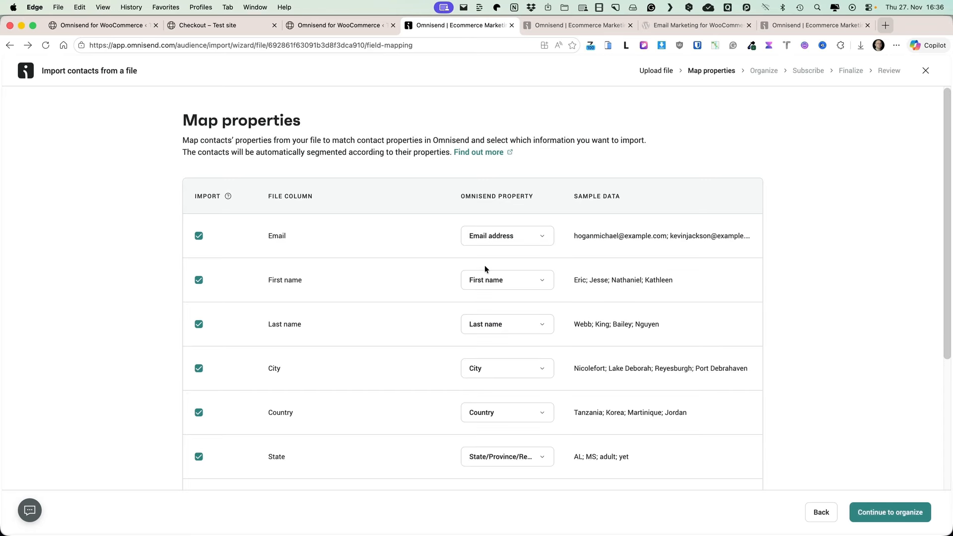
pyautogui.scroll(-5, 537, 321)
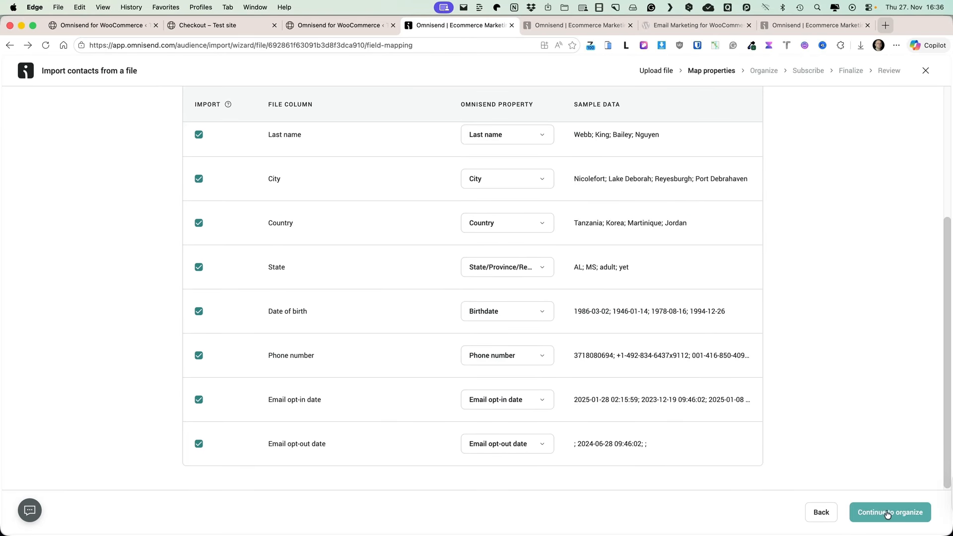
pyautogui.click(887, 513)
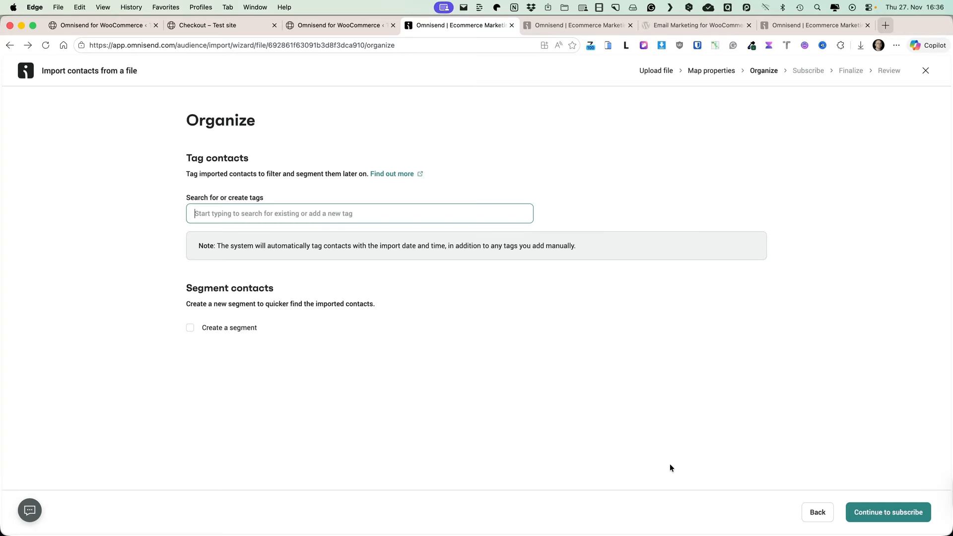
pyautogui.click(883, 513)
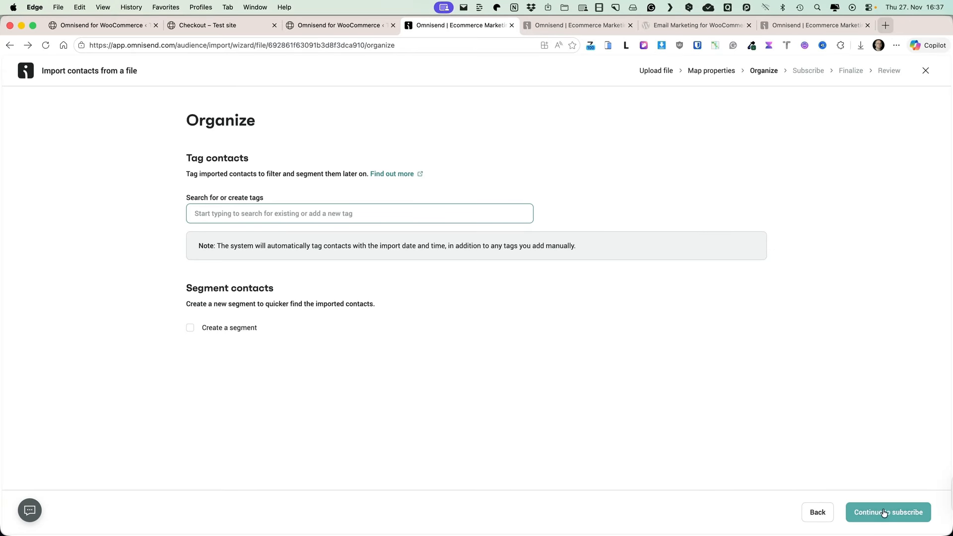
pyautogui.click(27, 76)
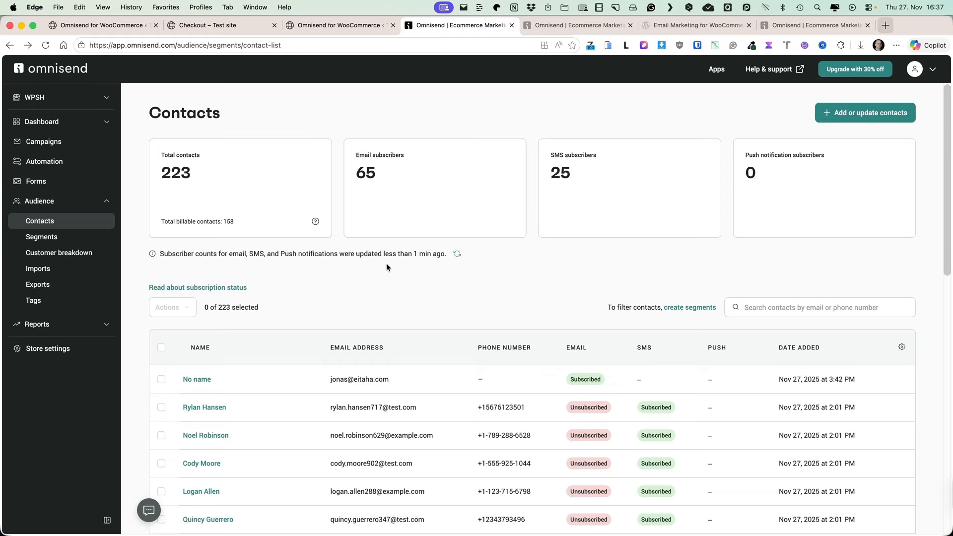
# Review the Sales, Campaigns and Automation reports and the pricing plan in the store settings
pyautogui.click(60, 326)
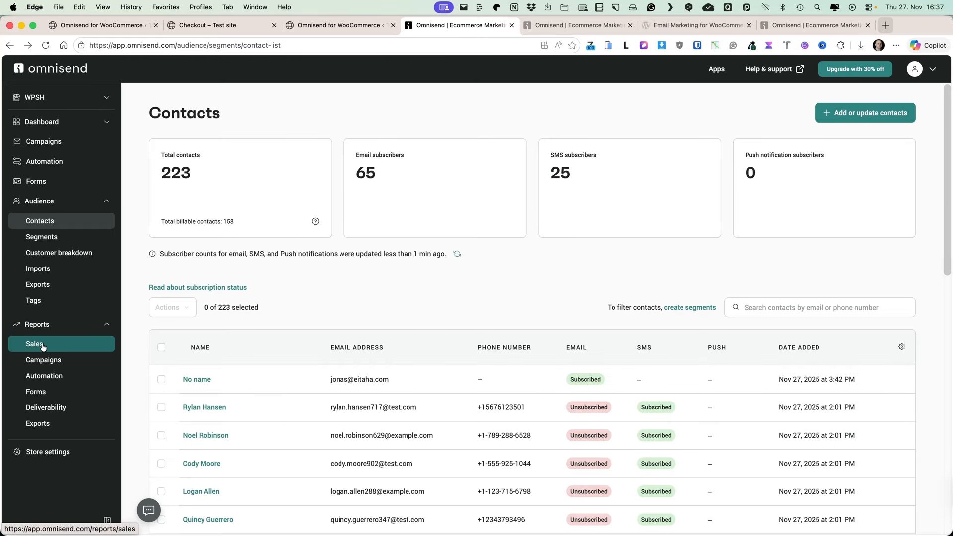
pyautogui.click(42, 345)
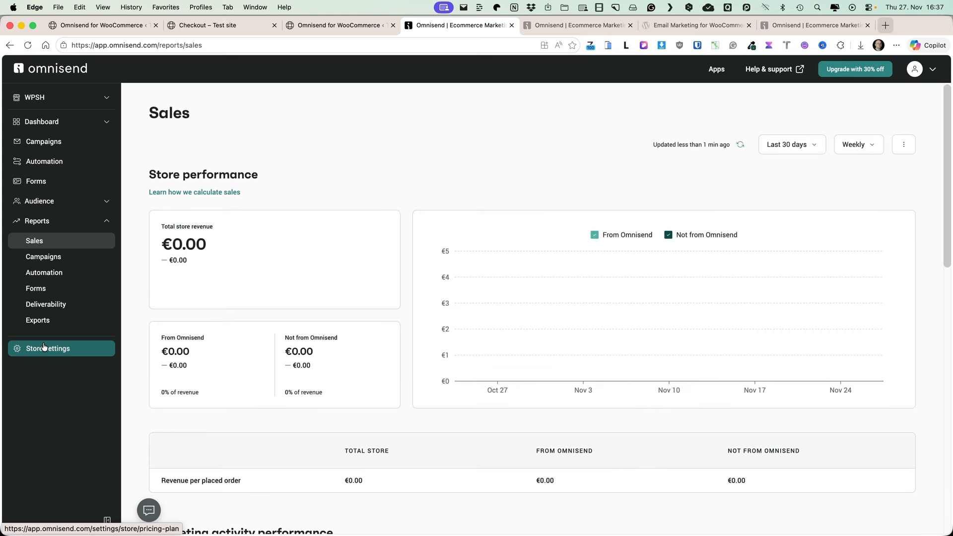
pyautogui.click(46, 256)
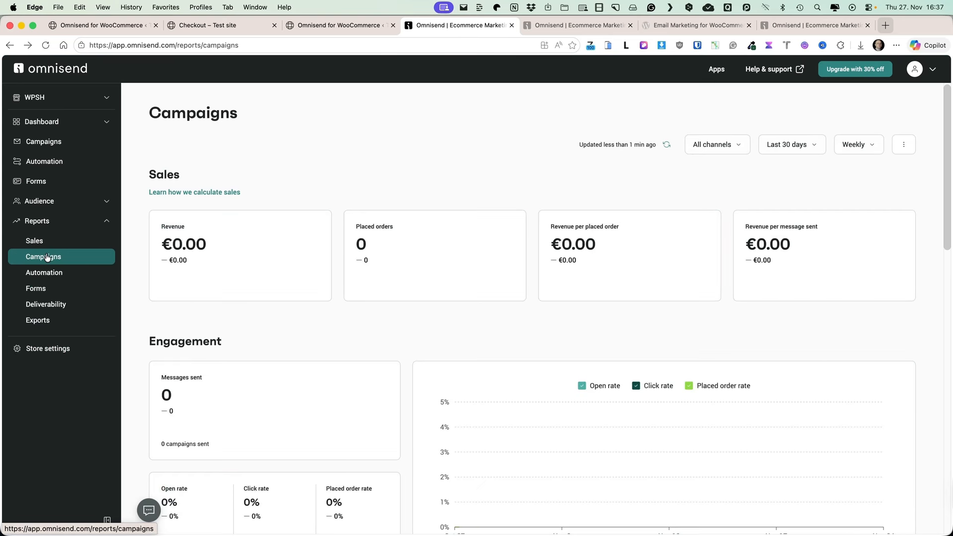
pyautogui.click(45, 274)
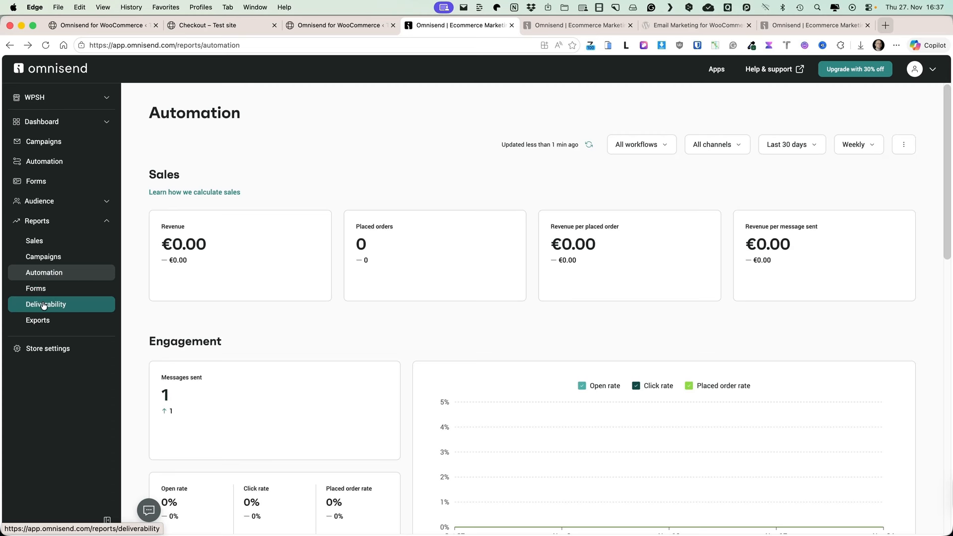
pyautogui.click(45, 349)
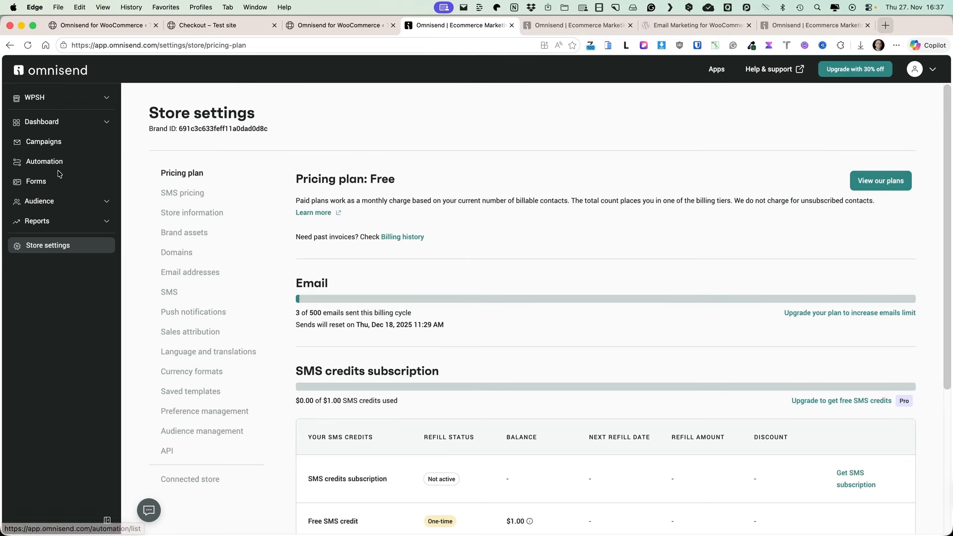
# Delete the existing "Copy of: Micro-yes branded Multi-step welcome discount" popup form
pyautogui.click(42, 180)
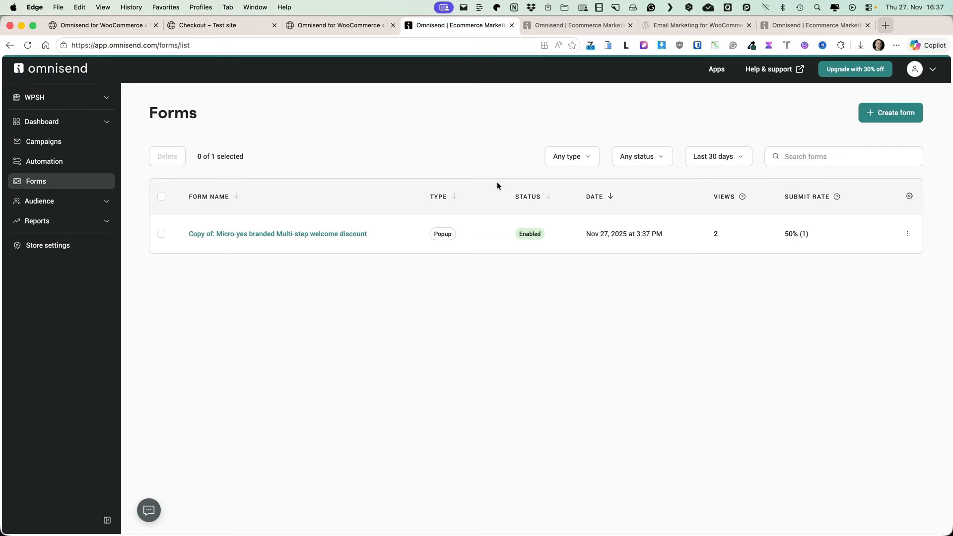
pyautogui.click(907, 235)
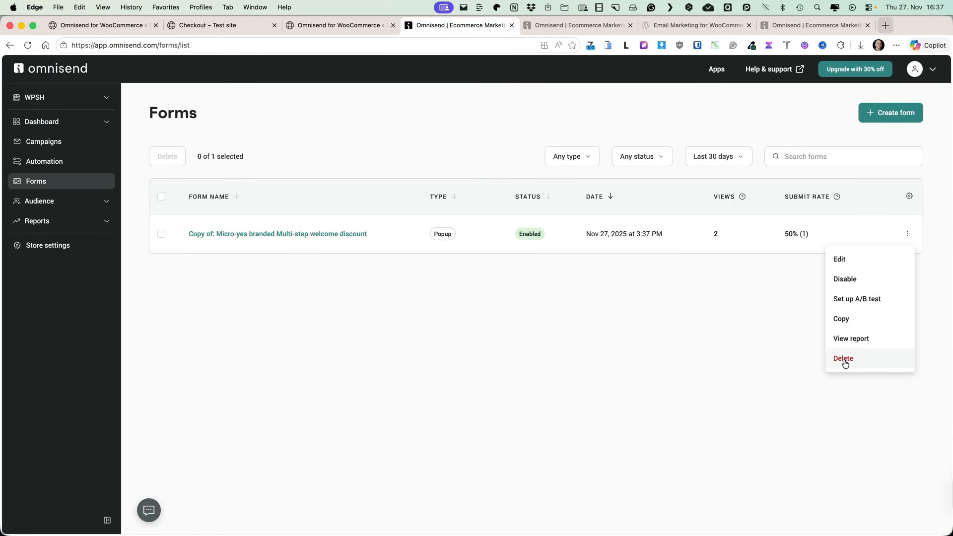
pyautogui.click(843, 361)
pyautogui.click(585, 325)
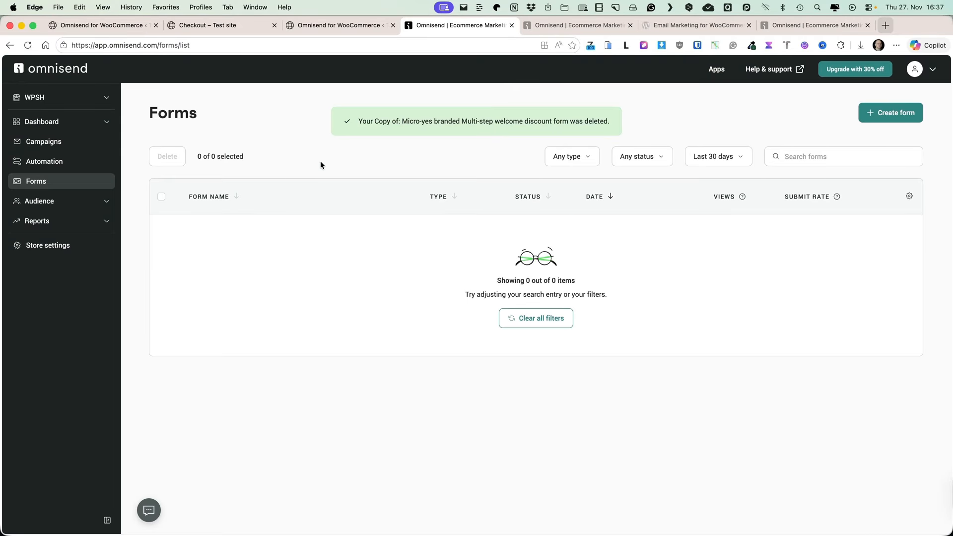
# Start creating a form and explore the template library's filters, trying the Collect subscribers goal and the Embedded type
pyautogui.click(872, 113)
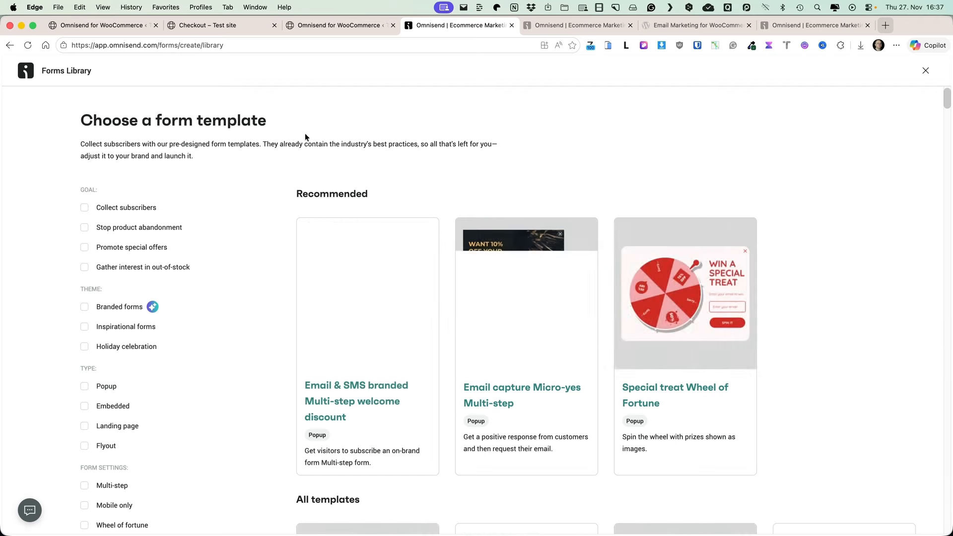
pyautogui.scroll(-2, 249, 170)
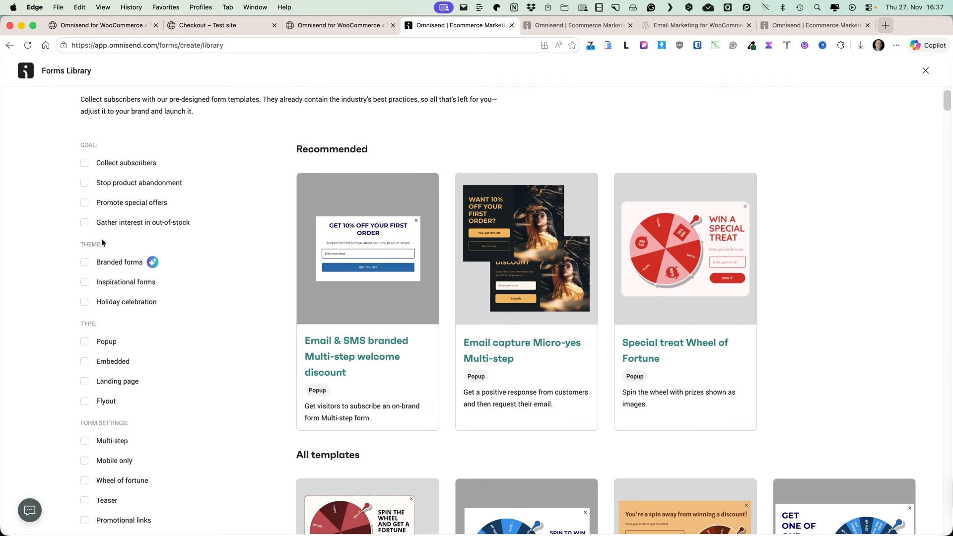
pyautogui.scroll(-4, 168, 358)
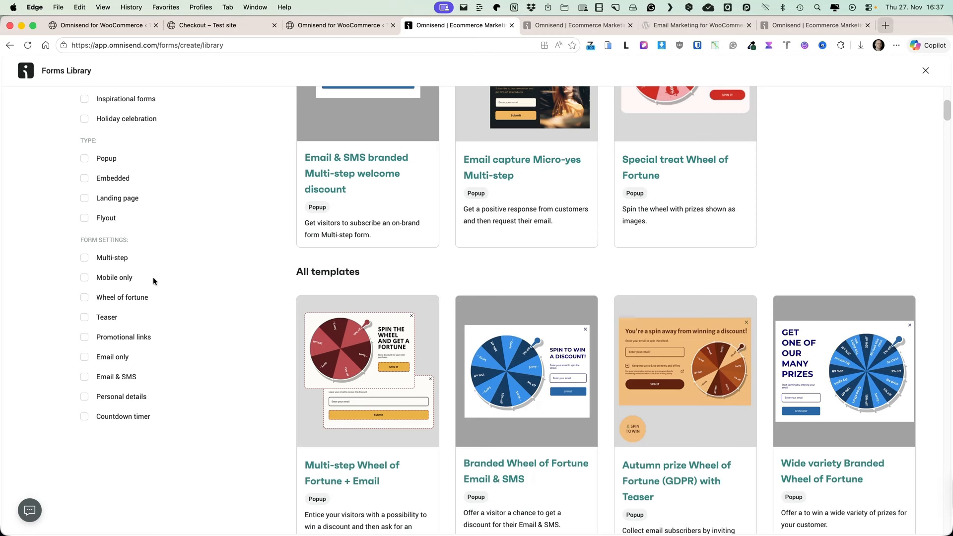
pyautogui.scroll(3, 188, 292)
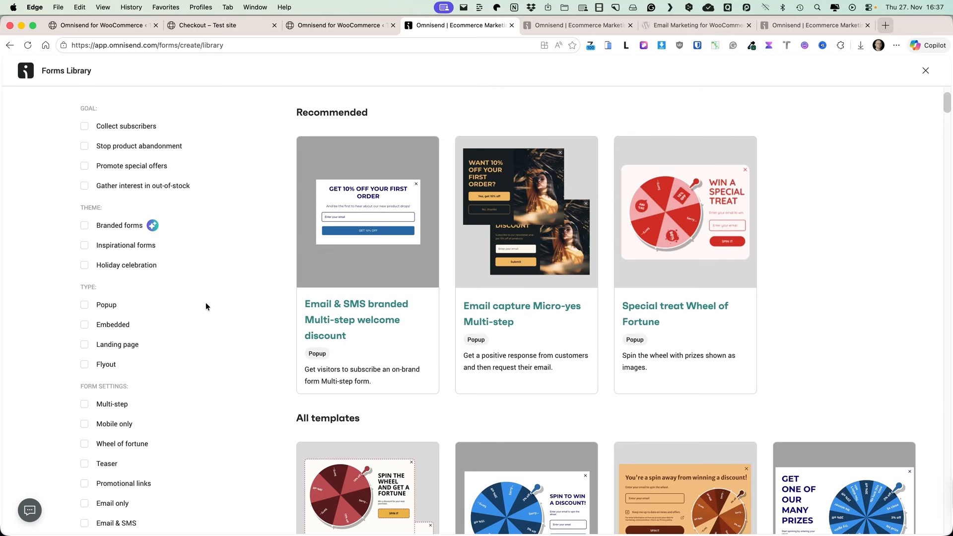
pyautogui.click(125, 128)
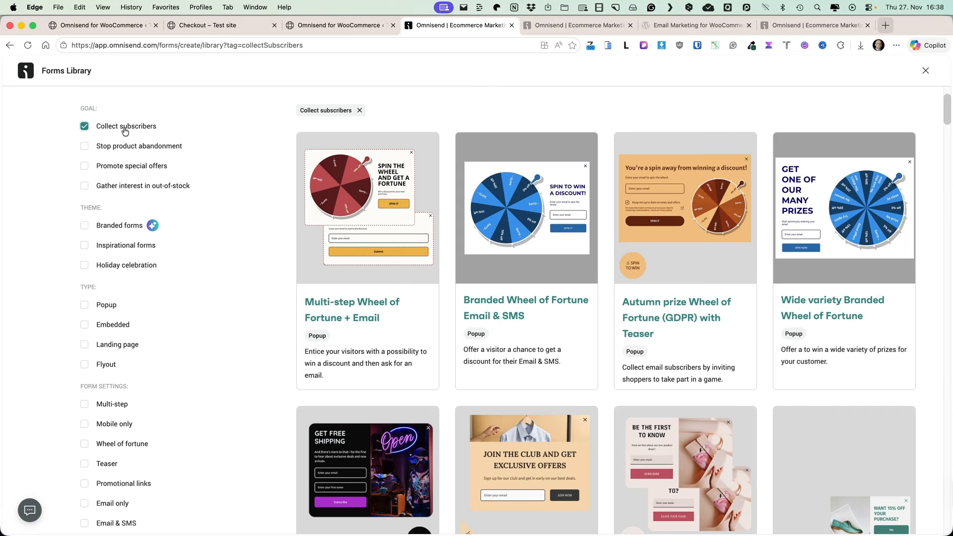
pyautogui.click(125, 129)
pyautogui.scroll(-3, 153, 291)
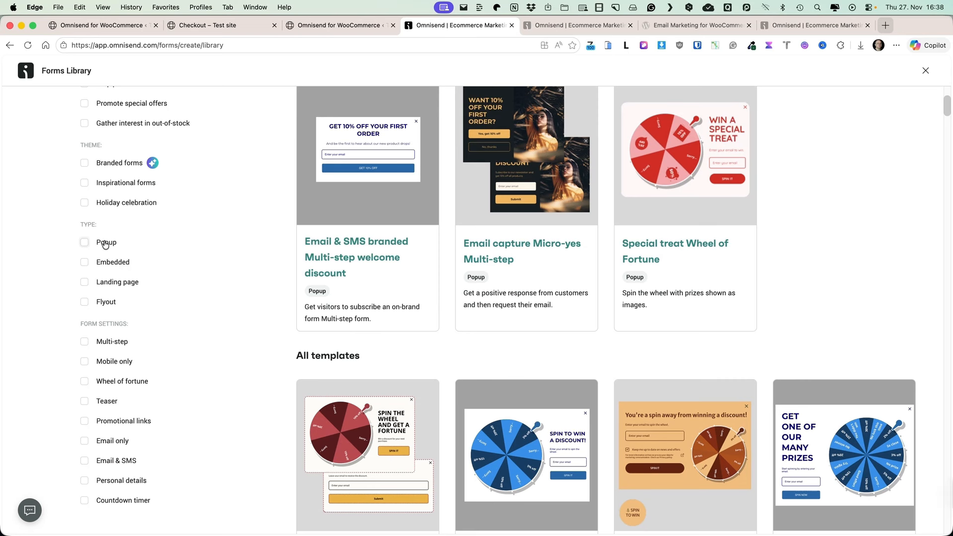
pyautogui.click(84, 242)
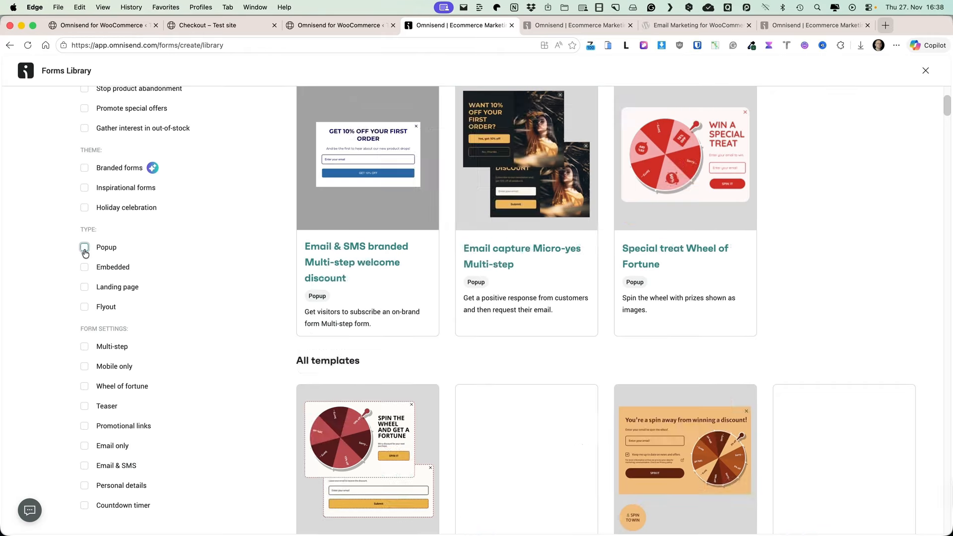
pyautogui.click(85, 268)
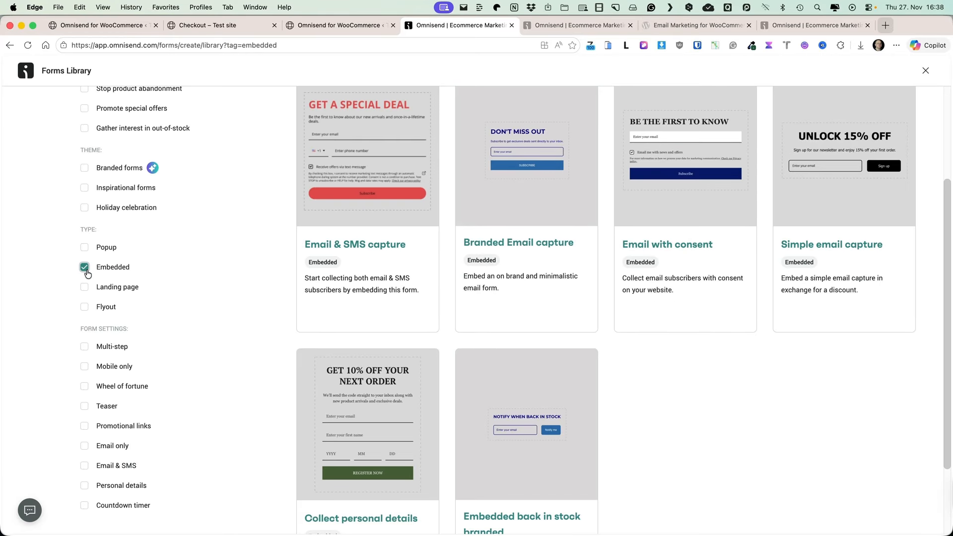
pyautogui.click(85, 268)
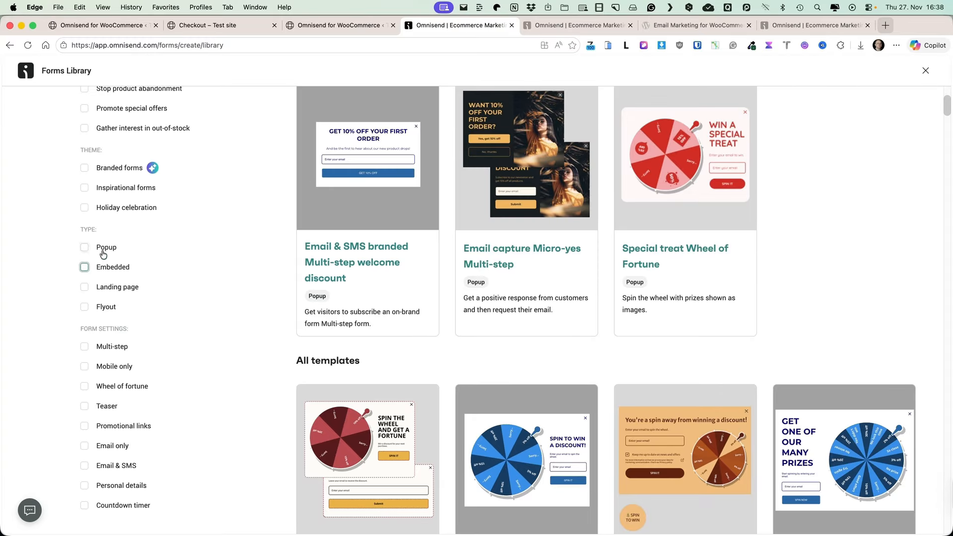
# Filter the form templates to popups and use the "Email & SMS branded Multi-step welcome discount" template
pyautogui.click(80, 247)
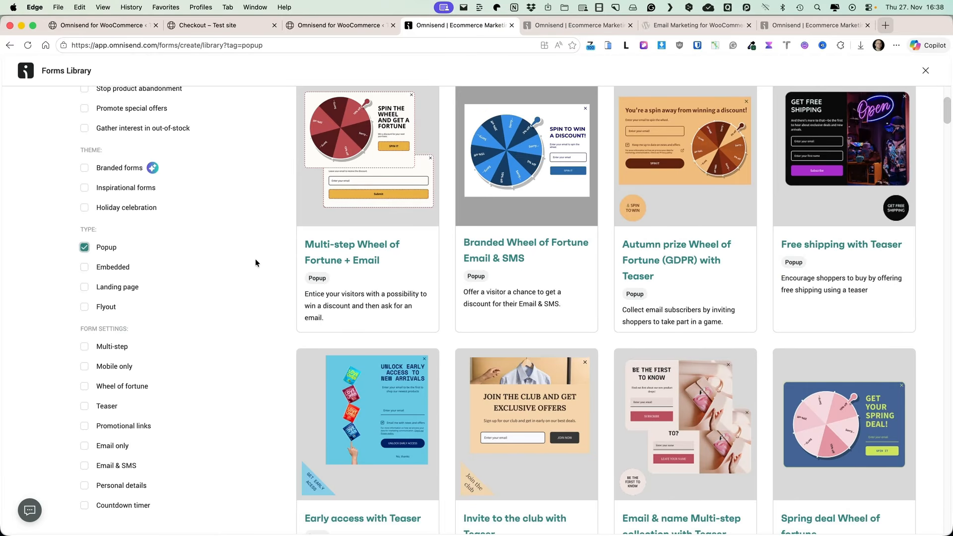
pyautogui.scroll(3, 709, 262)
pyautogui.scroll(-4, 709, 262)
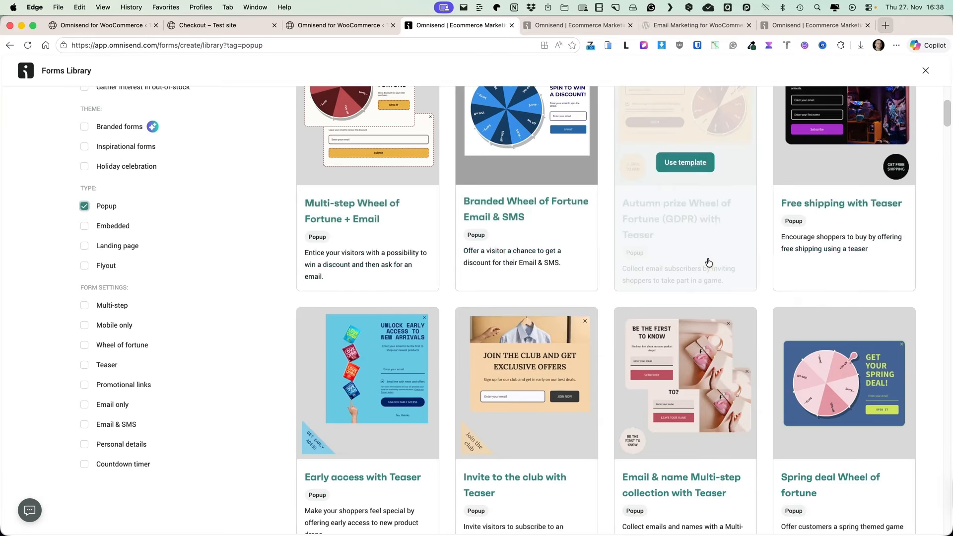
pyautogui.scroll(-10, 512, 155)
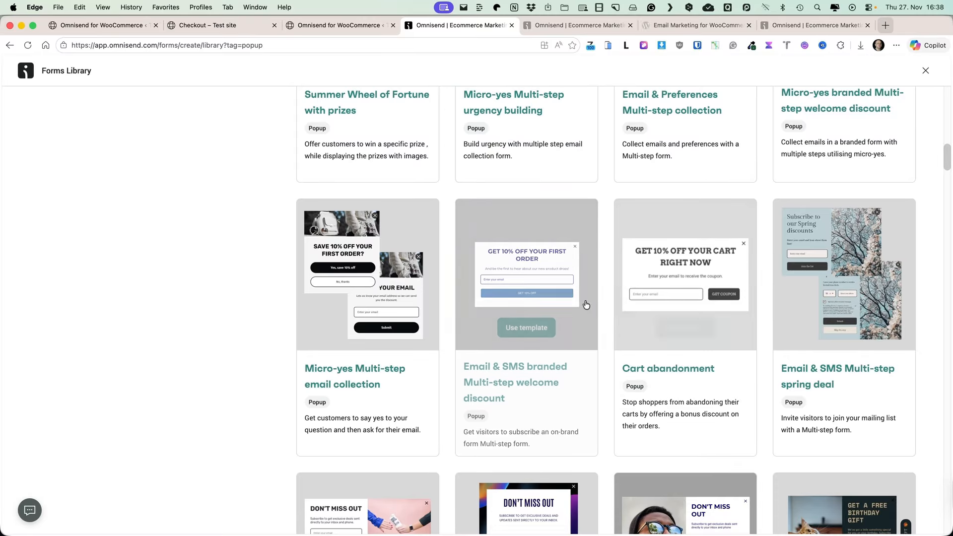
pyautogui.click(528, 328)
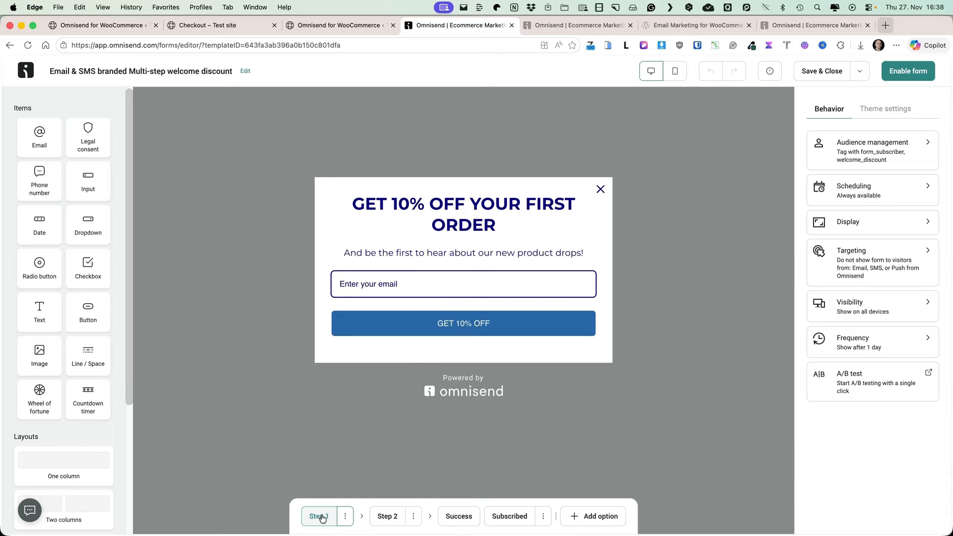
# Remove the form's Step 2 ("Join our VIP club") and add a new next step in its place
pyautogui.click(392, 519)
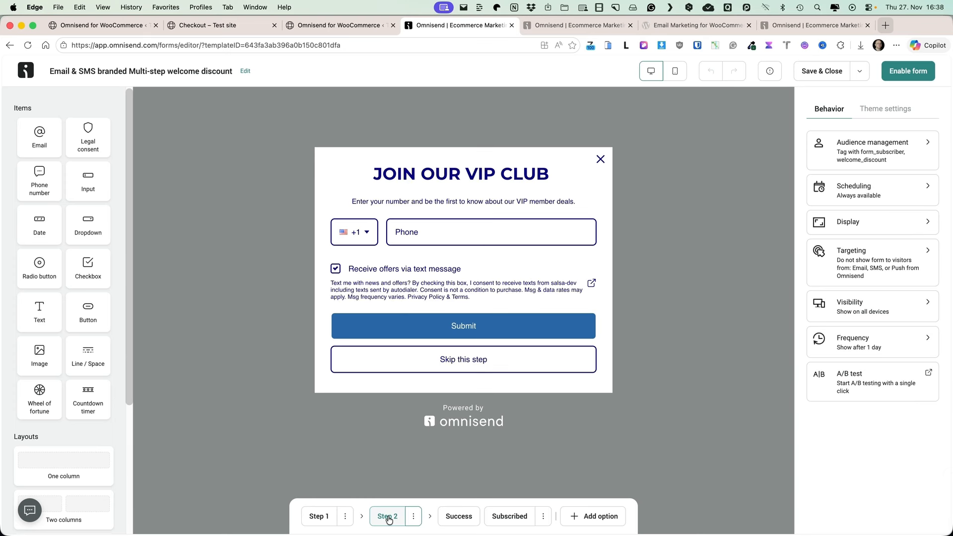
pyautogui.click(414, 517)
pyautogui.click(383, 467)
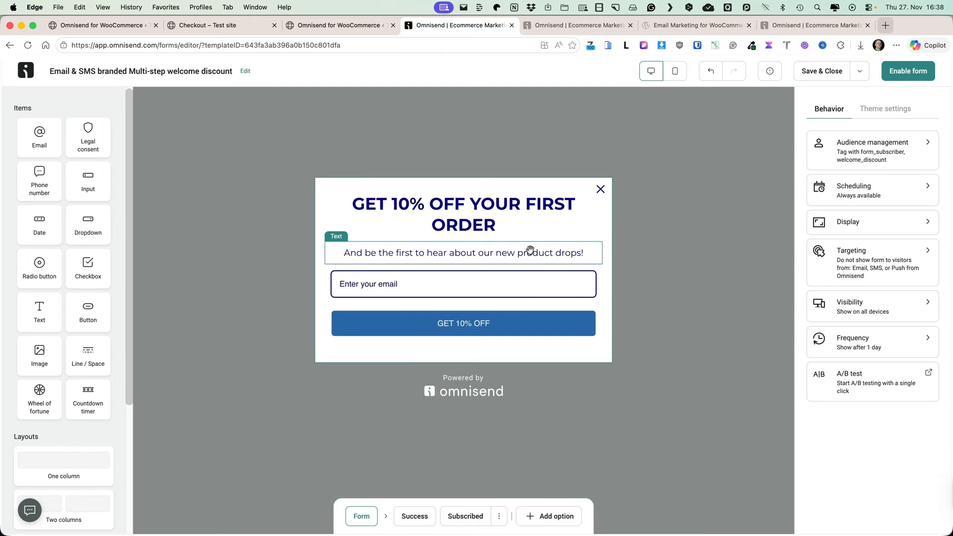
pyautogui.click(546, 519)
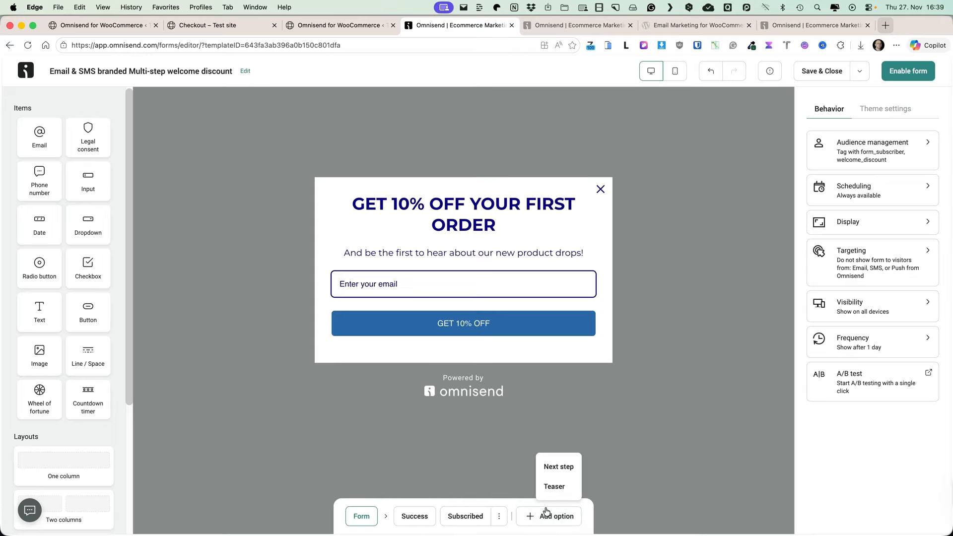
pyautogui.click(557, 468)
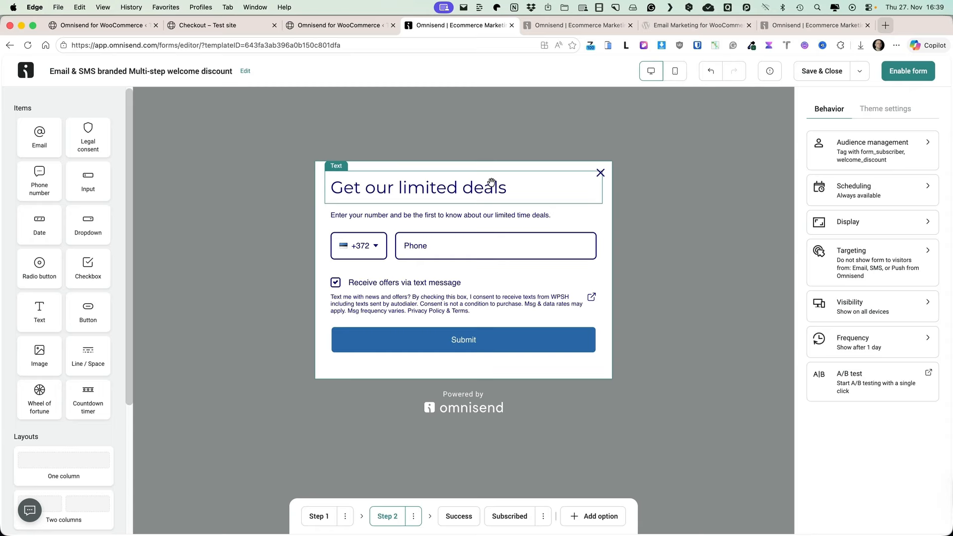
# Delete the form's Step 2 and insert a two-column layout above the "GET 10% OFF YOUR FIRST ORDER" heading
pyautogui.click(412, 516)
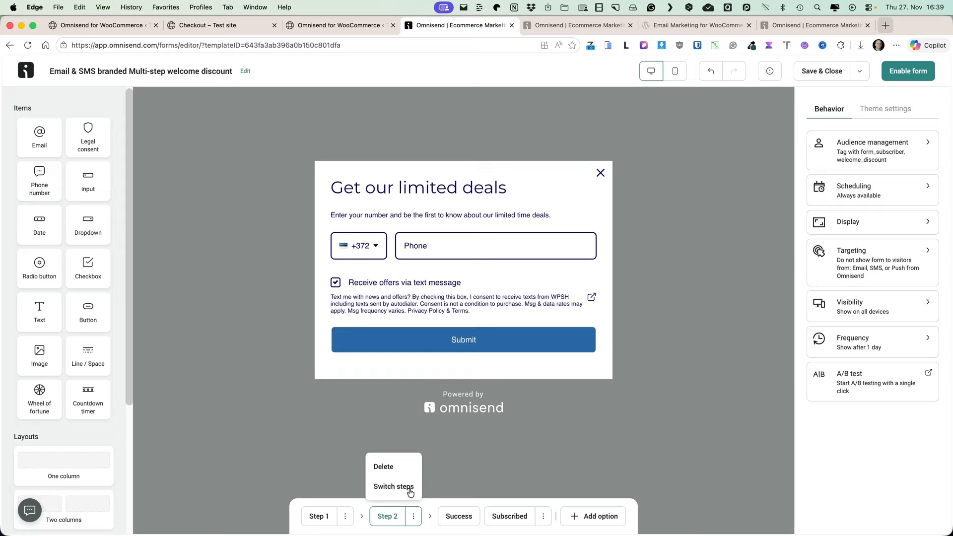
pyautogui.click(384, 467)
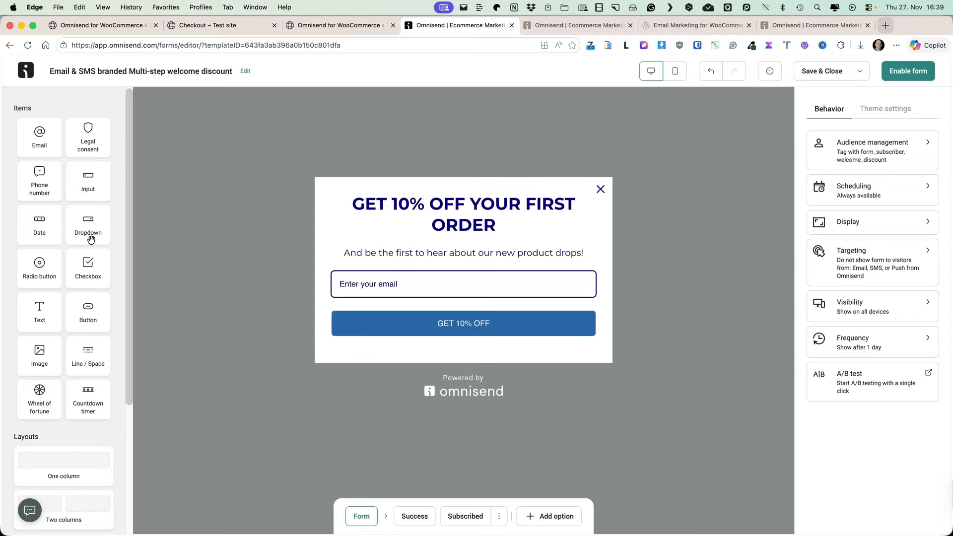
pyautogui.scroll(-5, 89, 367)
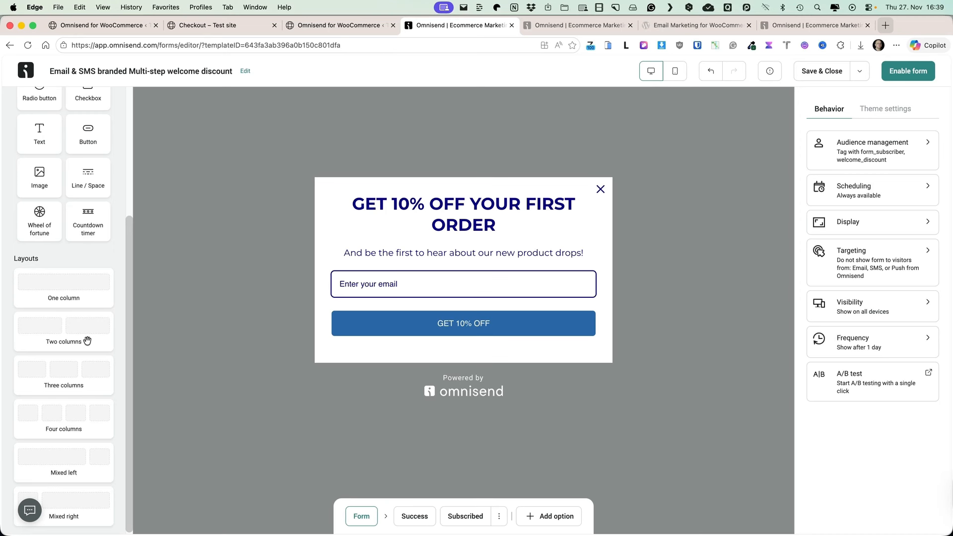
pyautogui.moveTo(50, 328); pyautogui.dragTo(415, 248)
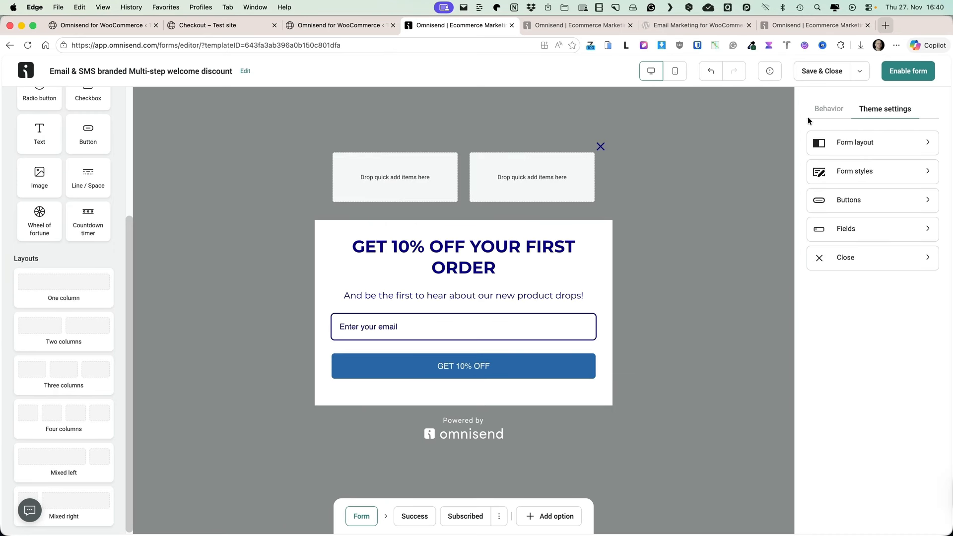
# Add an image item to the left column of the new layout and fill it with the laptop-and-notebook photo
pyautogui.scroll(5, 85, 248)
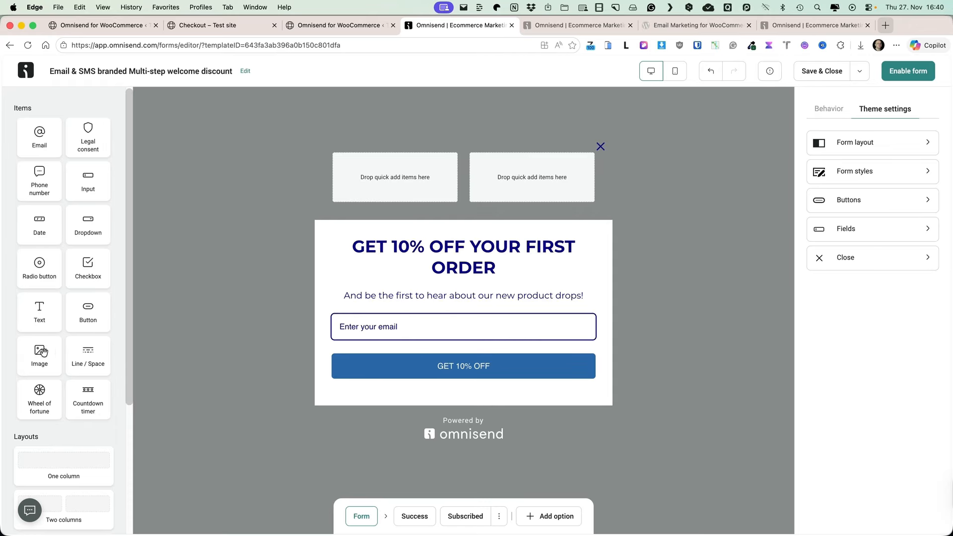
pyautogui.moveTo(43, 352); pyautogui.dragTo(406, 212)
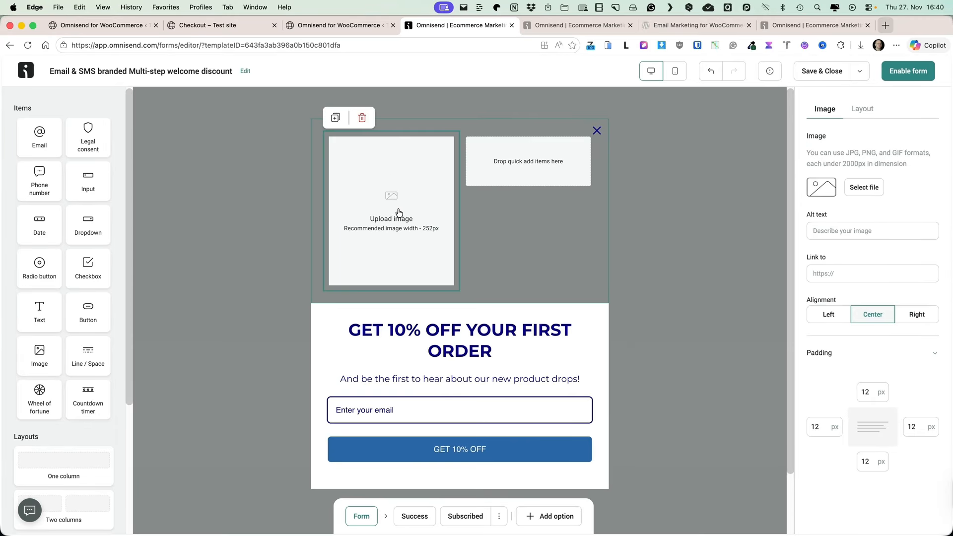
pyautogui.click(864, 187)
pyautogui.click(701, 372)
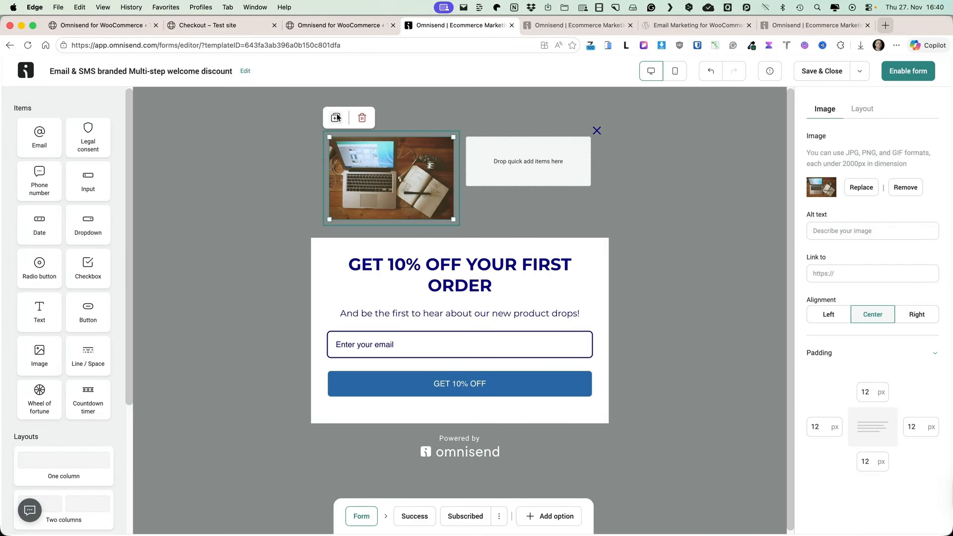
# Duplicate the laptop image in the left column and remove the duplicate
pyautogui.click(336, 117)
pyautogui.scroll(-2, 342, 129)
pyautogui.click(373, 183)
pyautogui.scroll(2, 391, 215)
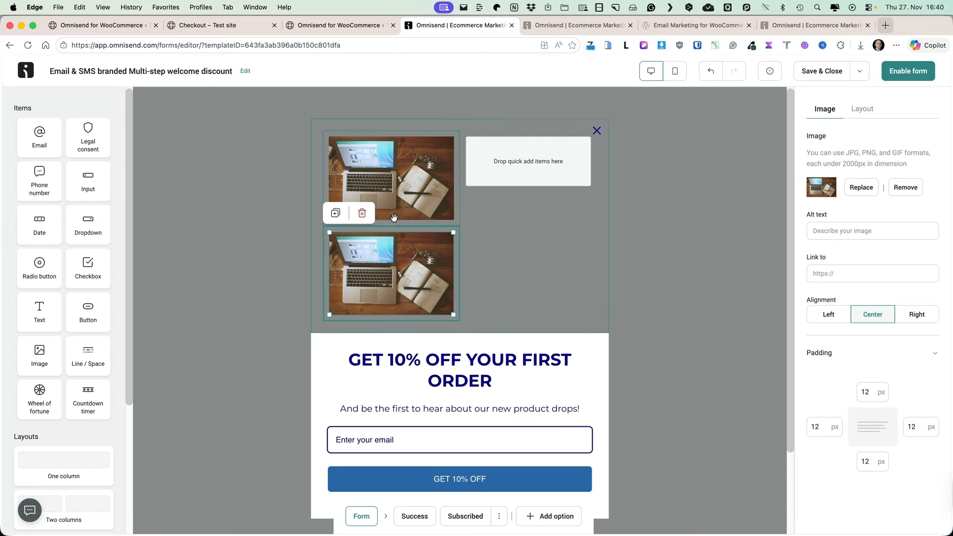
pyautogui.click(361, 218)
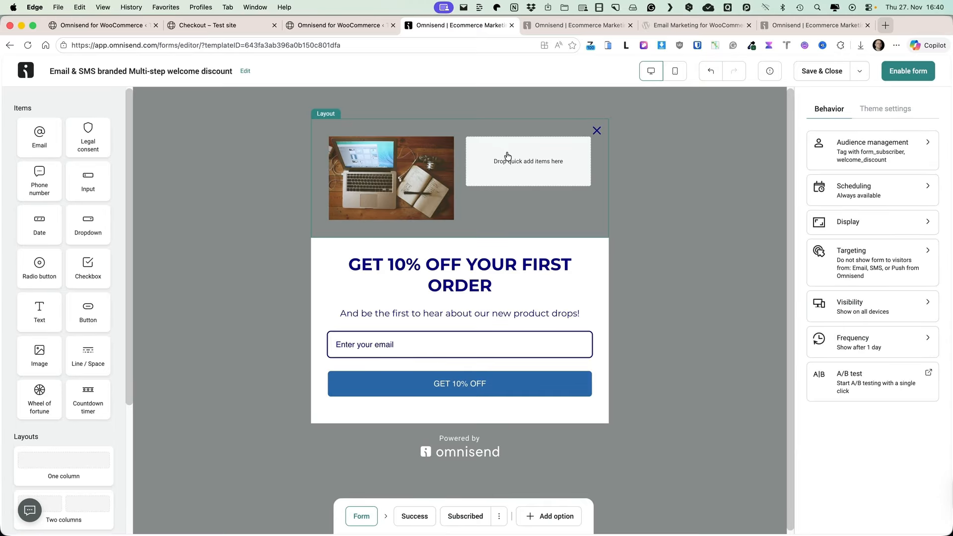
# Add a text item to the empty right column, styled as Heading Medium with text color #FFFFFF
pyautogui.moveTo(68, 234); pyautogui.dragTo(504, 159)
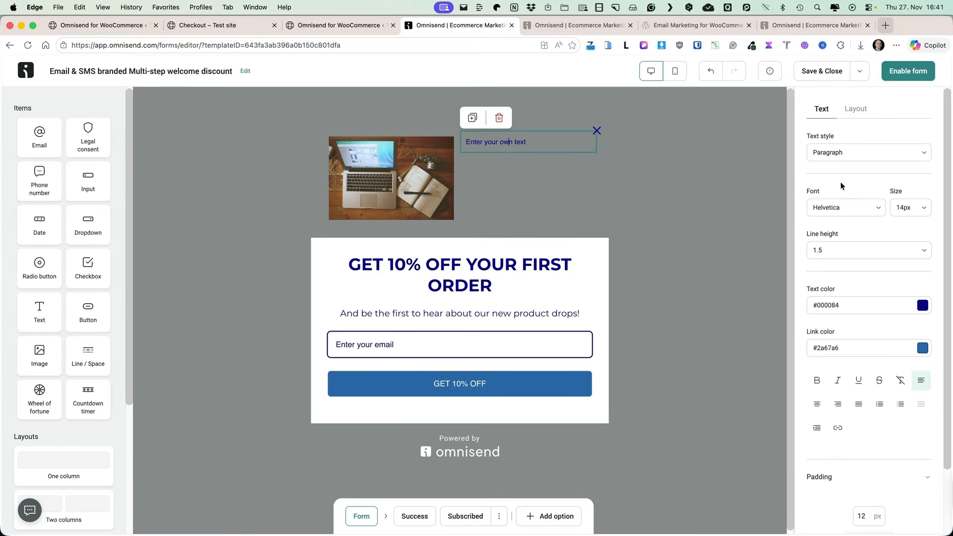
pyautogui.click(851, 154)
pyautogui.click(837, 179)
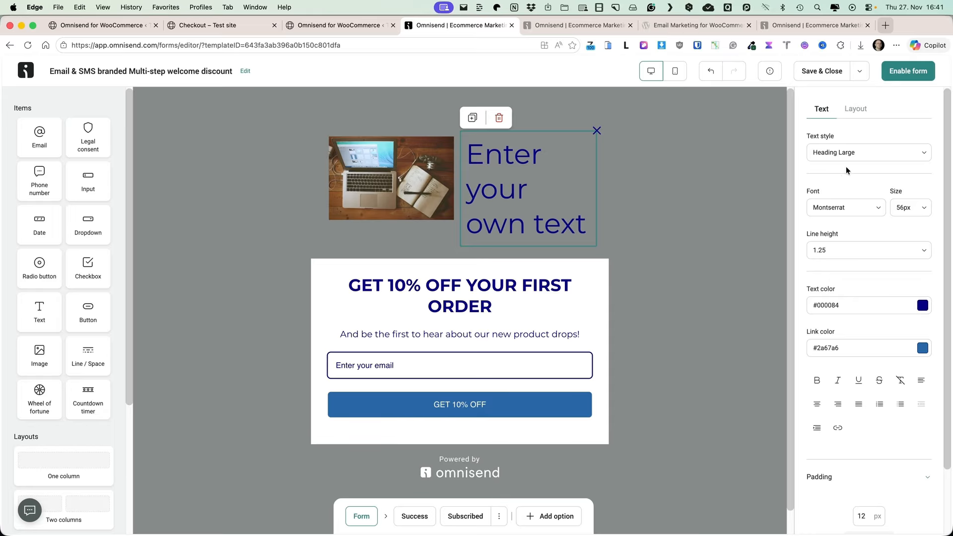
pyautogui.click(856, 153)
pyautogui.click(829, 218)
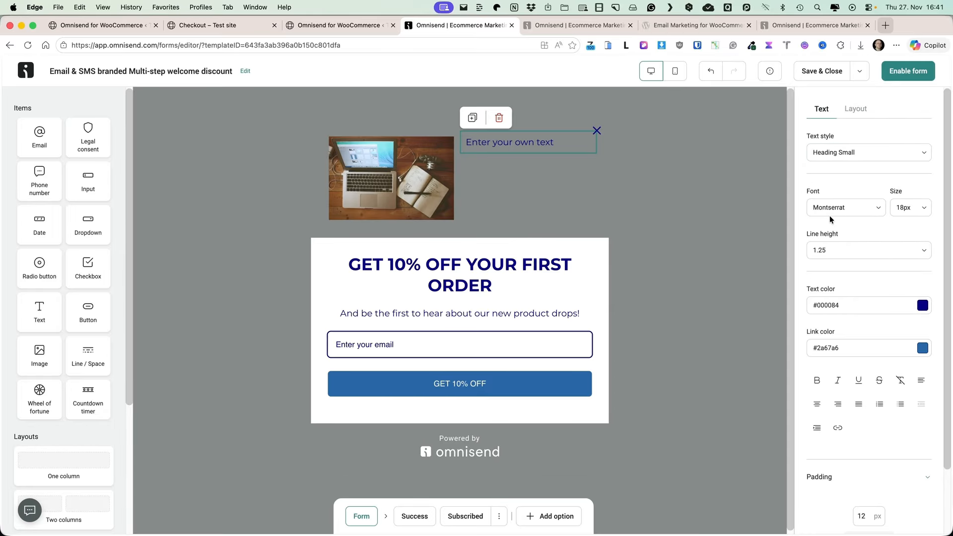
pyautogui.click(850, 152)
pyautogui.click(823, 198)
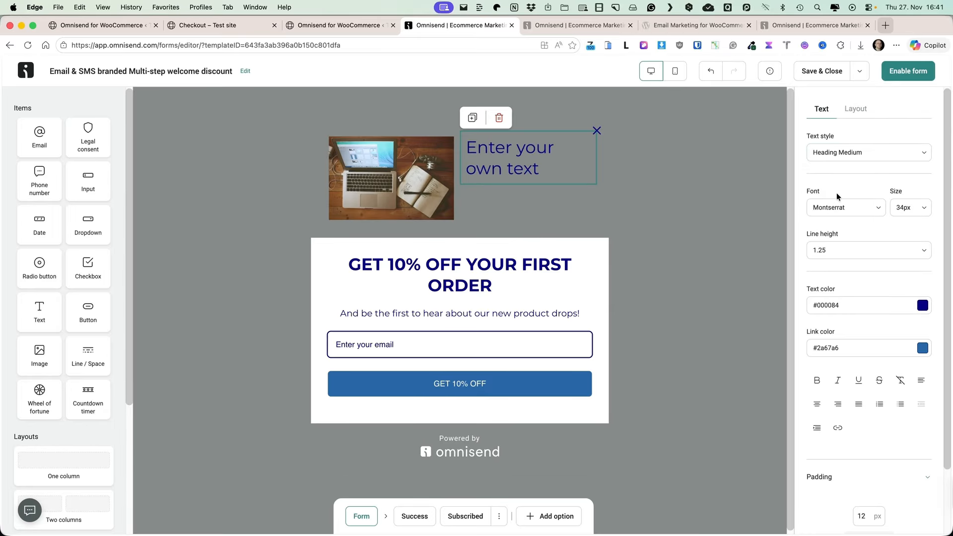
pyautogui.click(922, 307)
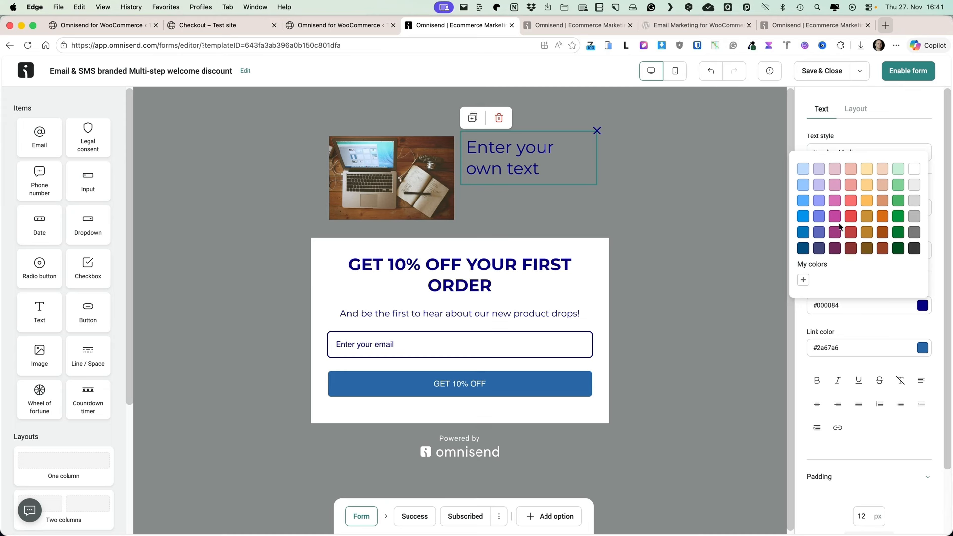
pyautogui.click(914, 169)
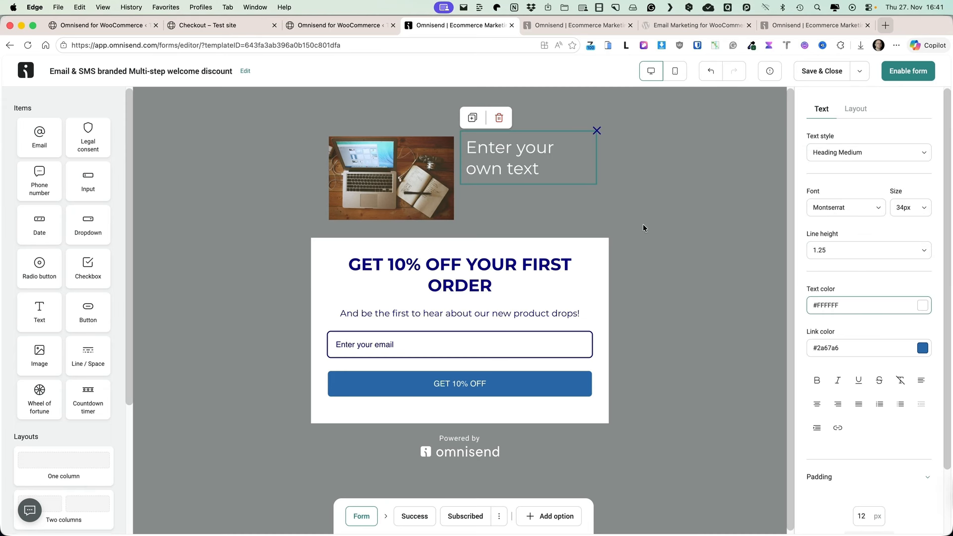
# Review the settings of the form's heading, subheading and email field
pyautogui.click(507, 279)
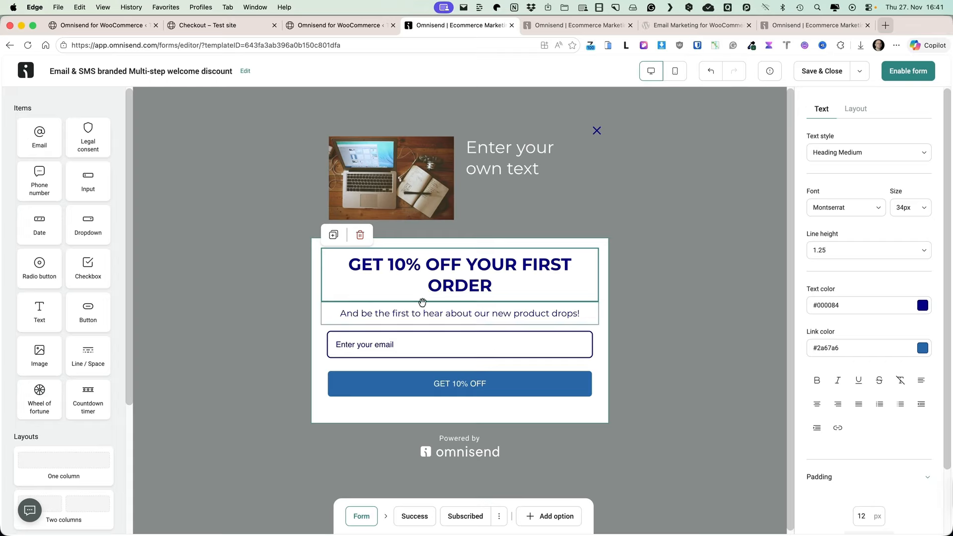
pyautogui.click(407, 312)
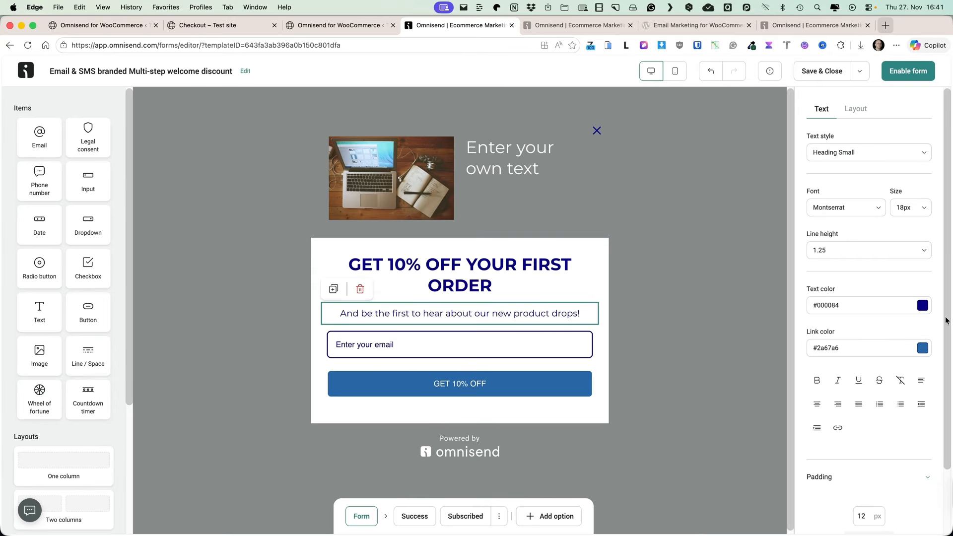
pyautogui.click(419, 344)
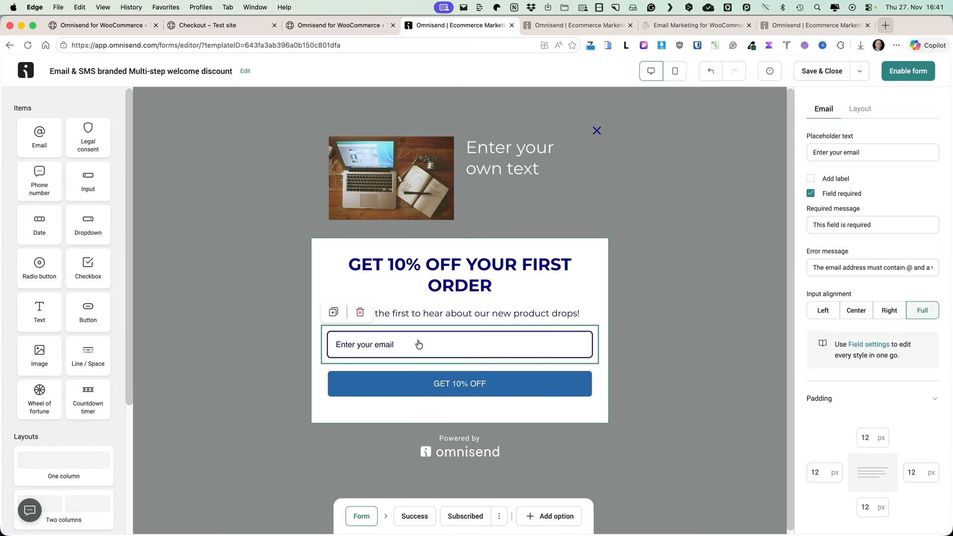
pyautogui.scroll(-1, 467, 444)
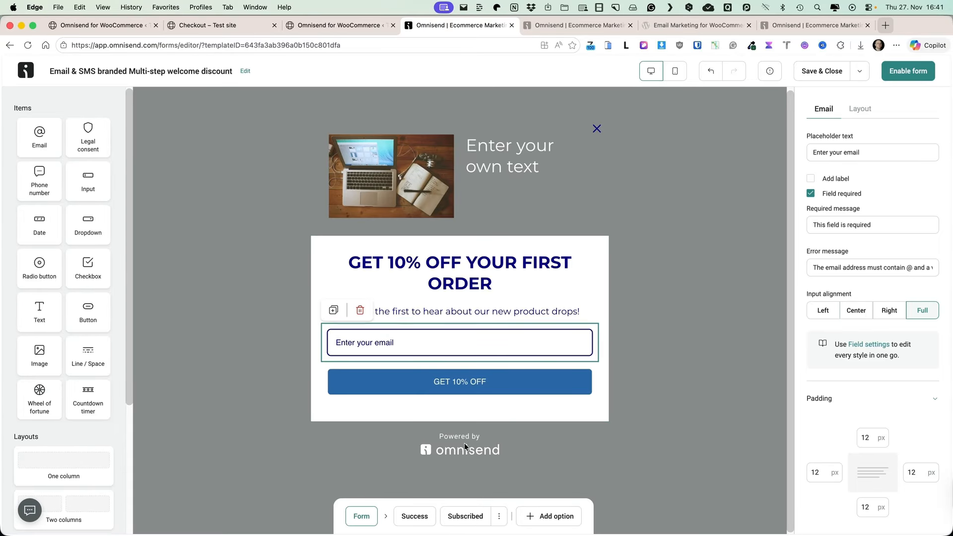
pyautogui.click(463, 442)
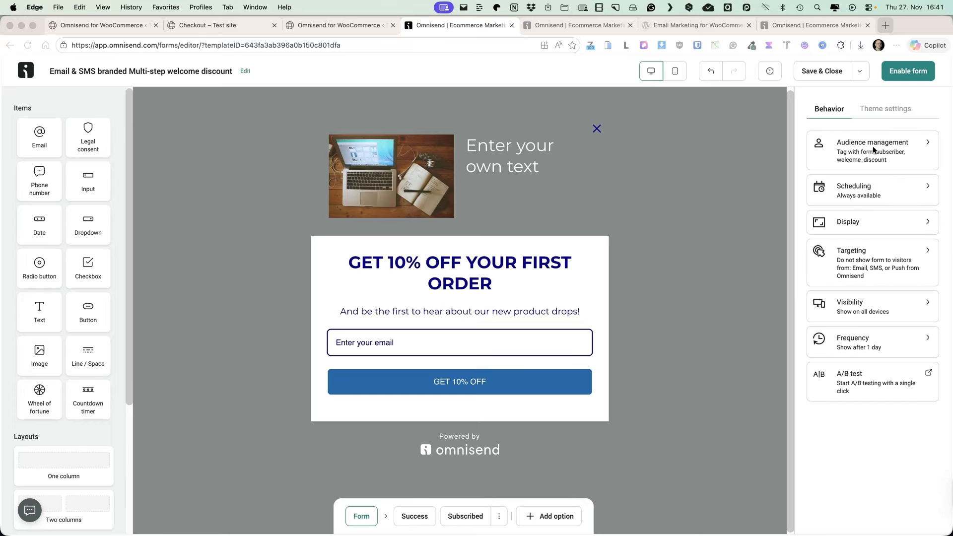
# In the form's audience management, add the "demo list" tag and remove the form_subscriber and welcome_discount tags
pyautogui.click(872, 147)
pyautogui.click(820, 214)
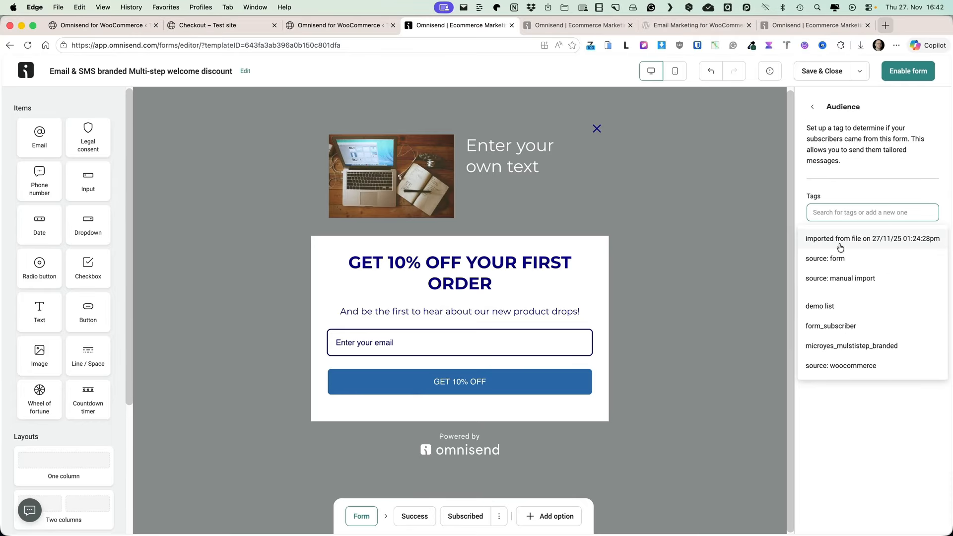
pyautogui.click(816, 304)
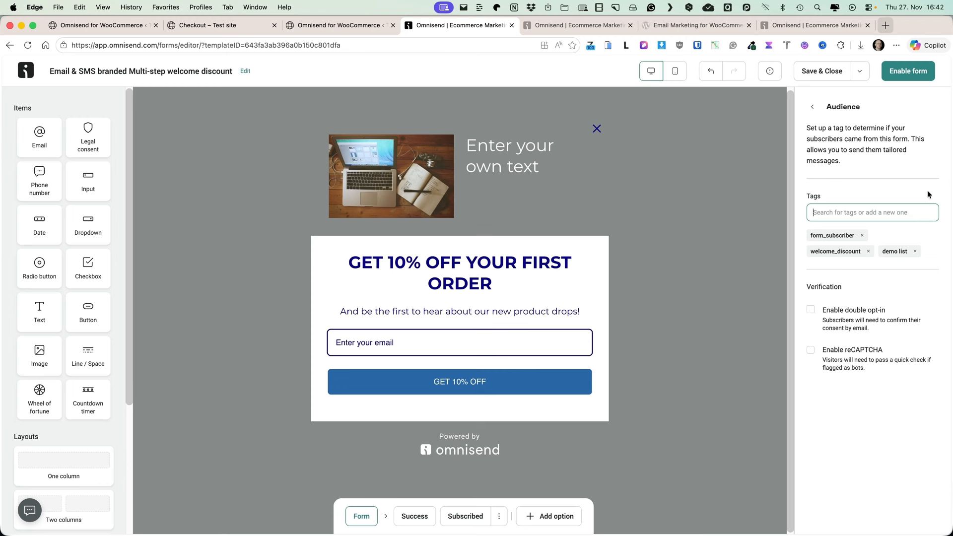
pyautogui.click(862, 236)
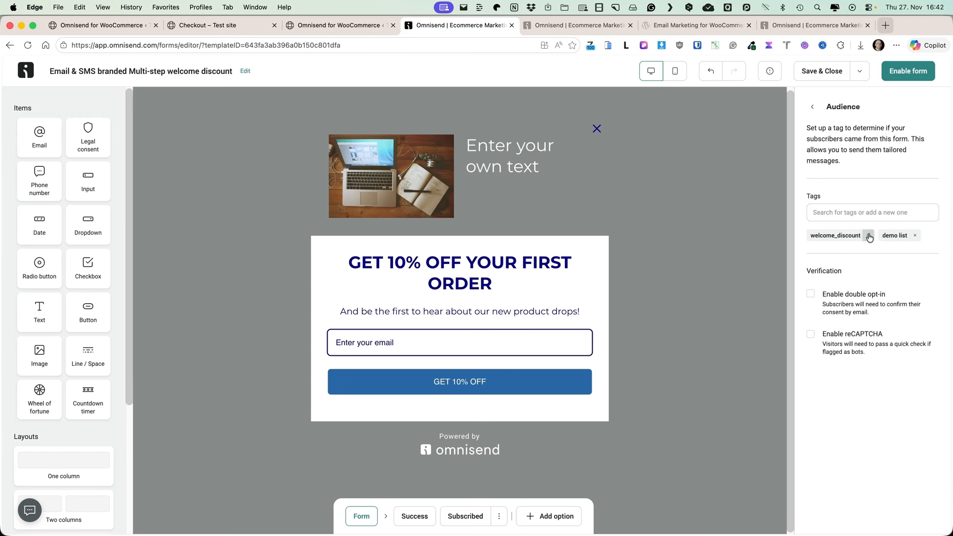
pyautogui.click(868, 235)
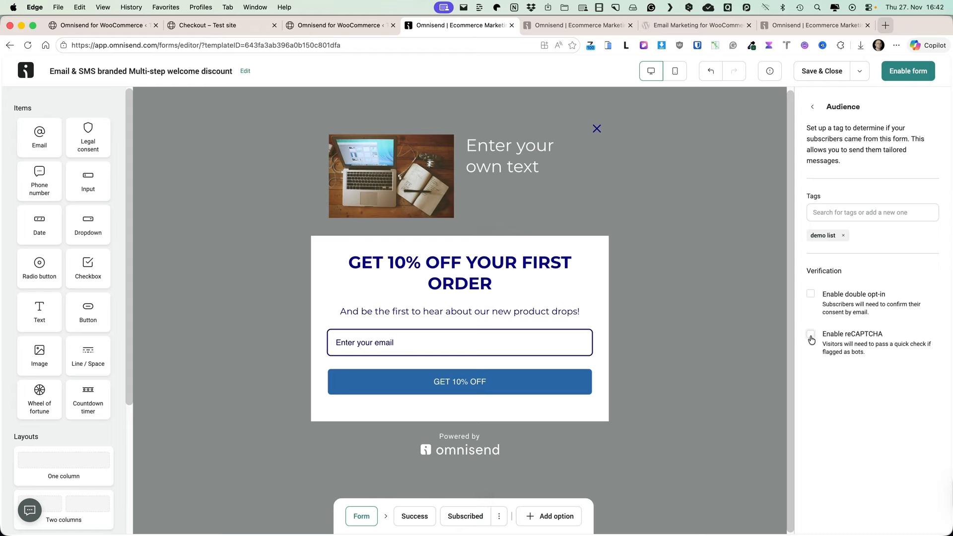
pyautogui.click(812, 106)
# Try enabling a start date in the form's scheduling and turn it off again
pyautogui.click(859, 184)
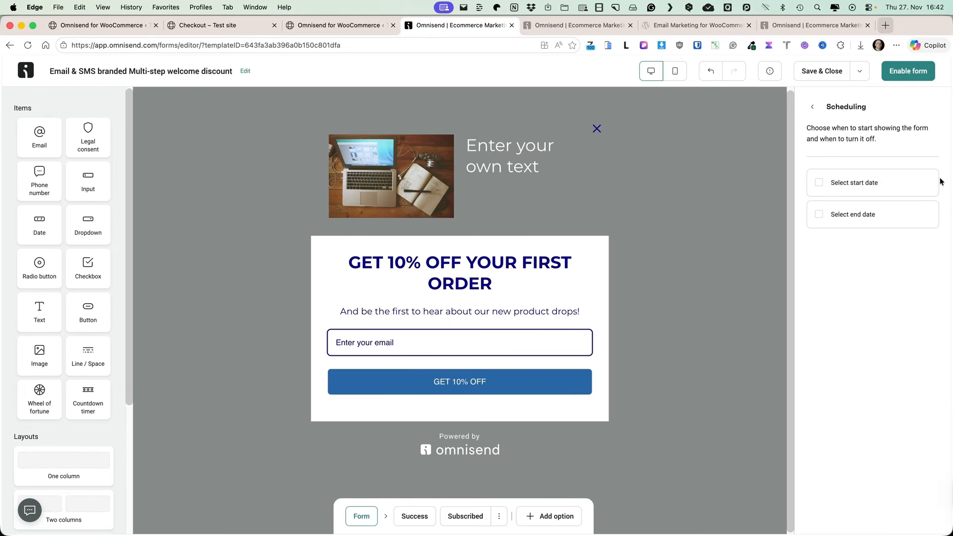
pyautogui.click(833, 185)
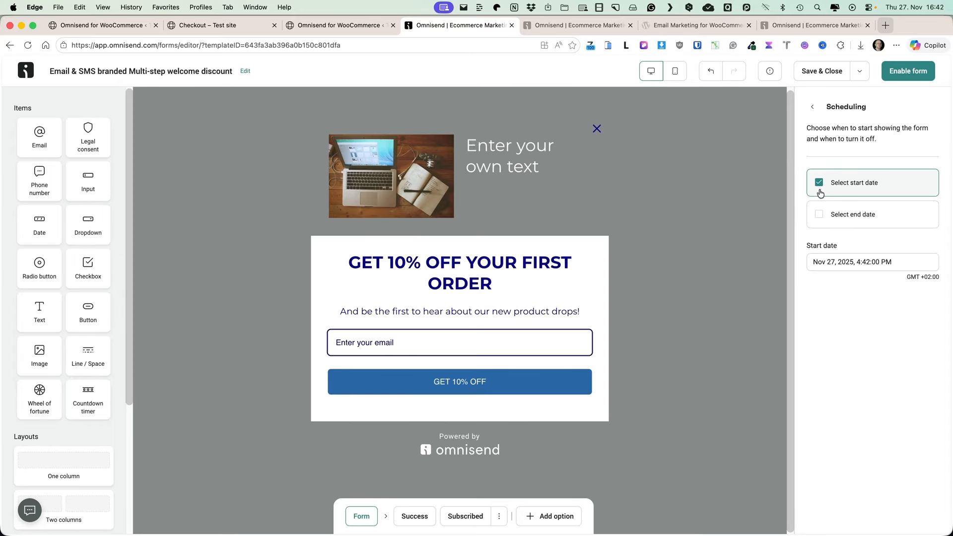
pyautogui.click(818, 189)
pyautogui.click(812, 107)
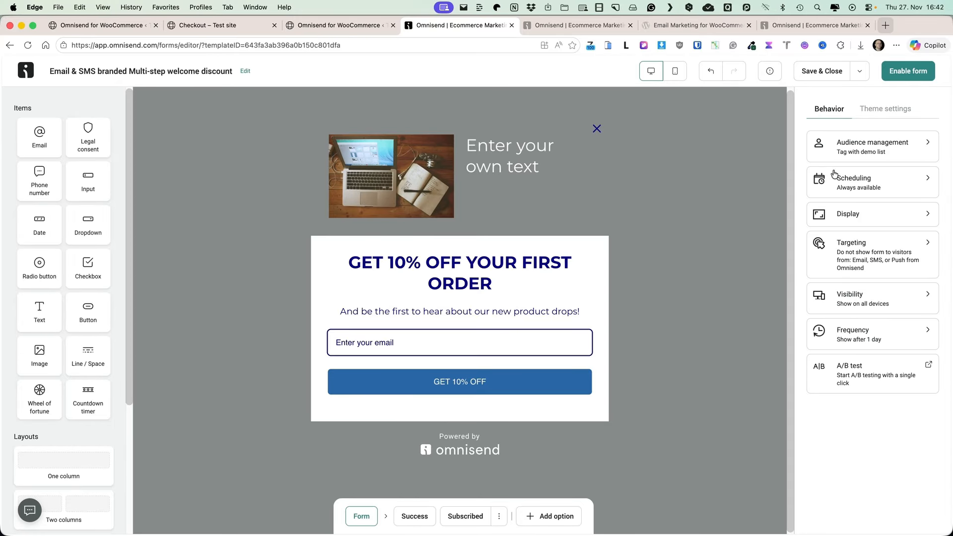
# Try page rules that display the form by 30% scroll depth, time on page and page visits, and clear them again
pyautogui.click(858, 216)
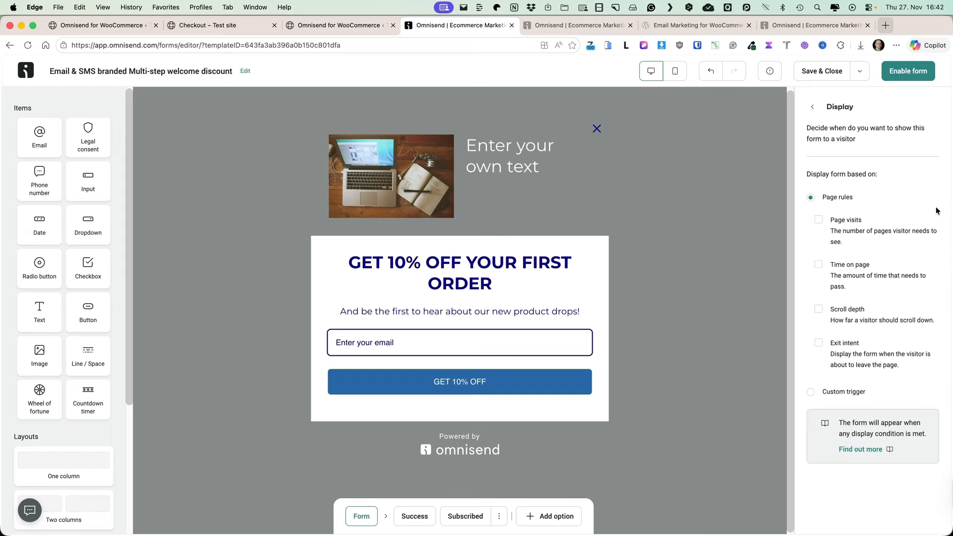
pyautogui.click(819, 309)
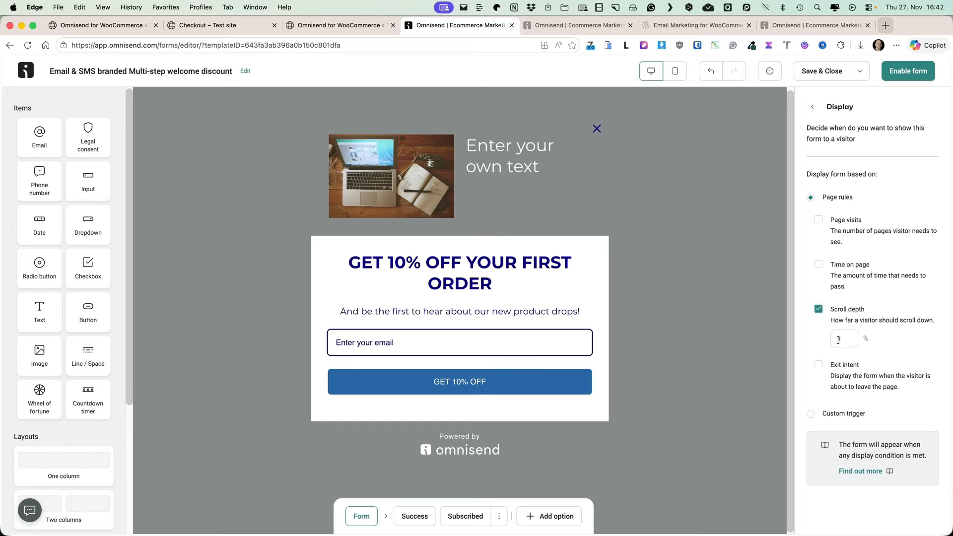
pyautogui.click(838, 340)
pyautogui.write('30')
pyautogui.click(819, 265)
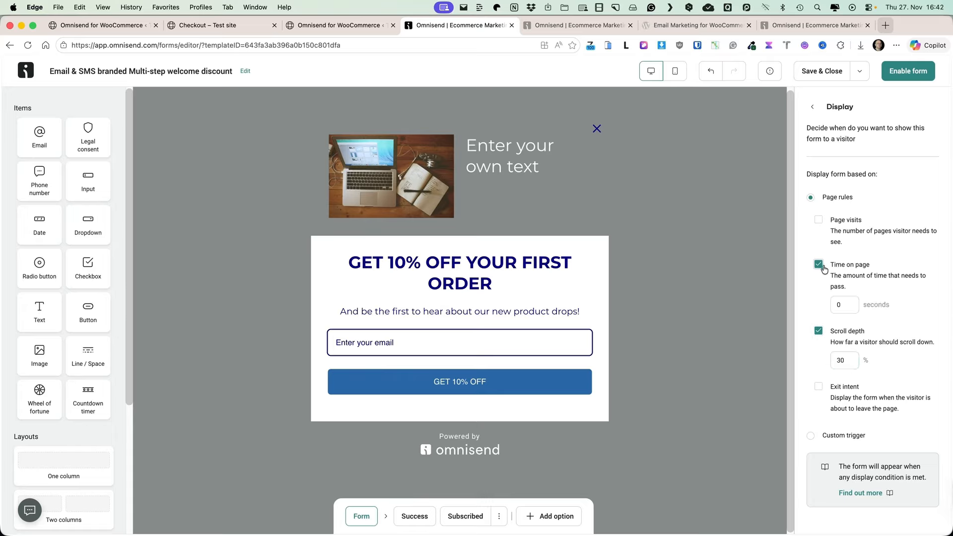
pyautogui.click(818, 220)
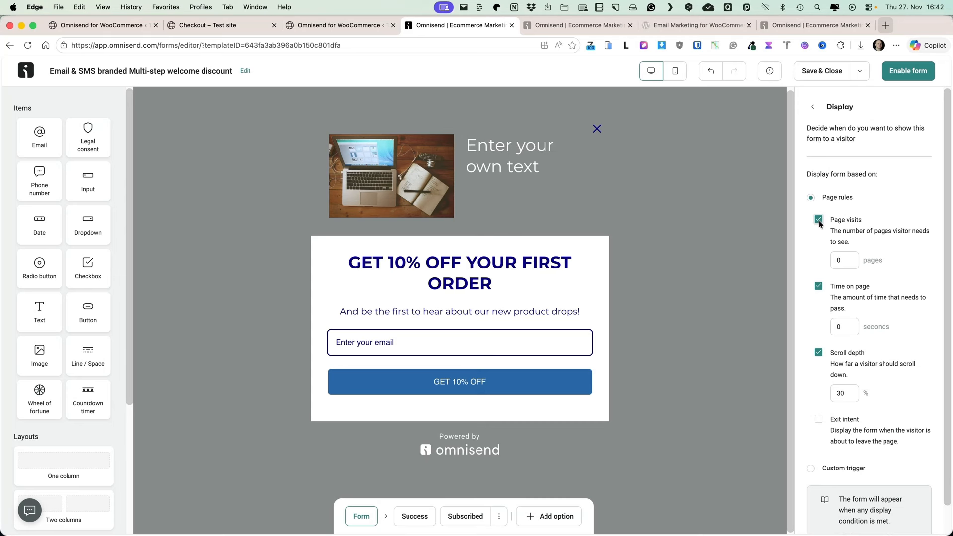
pyautogui.click(818, 353)
pyautogui.click(818, 286)
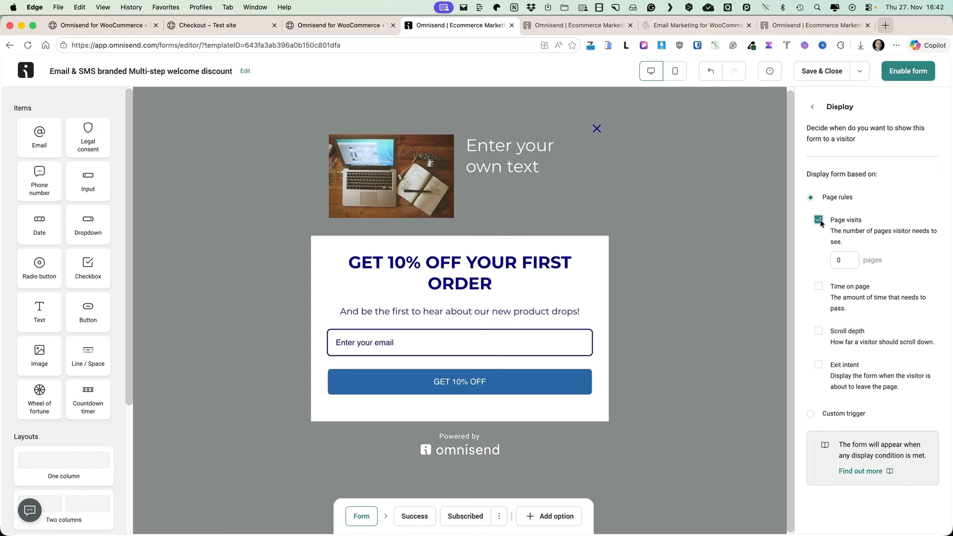
pyautogui.click(820, 219)
# Try the exit intent rule and the custom trigger for displaying the form, and cancel both
pyautogui.click(818, 343)
pyautogui.click(819, 343)
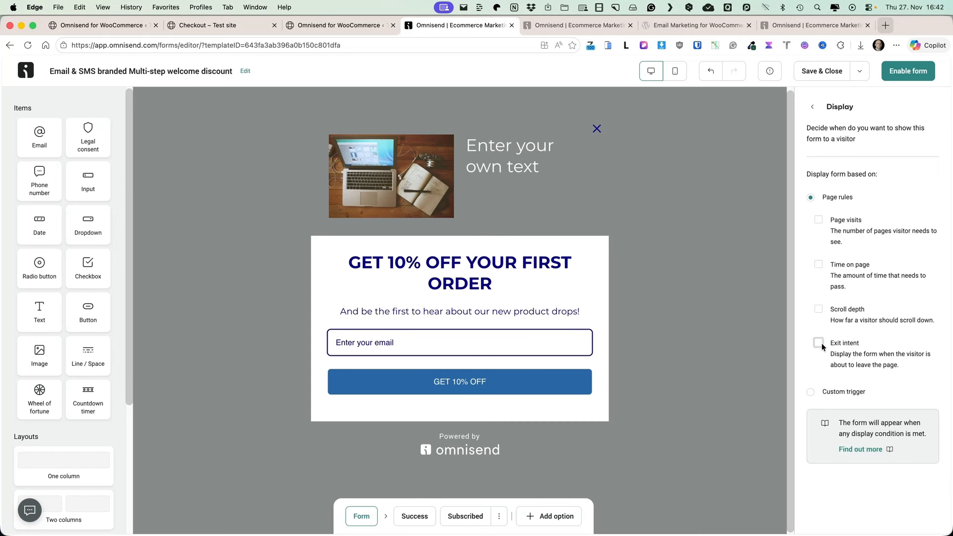
pyautogui.click(835, 392)
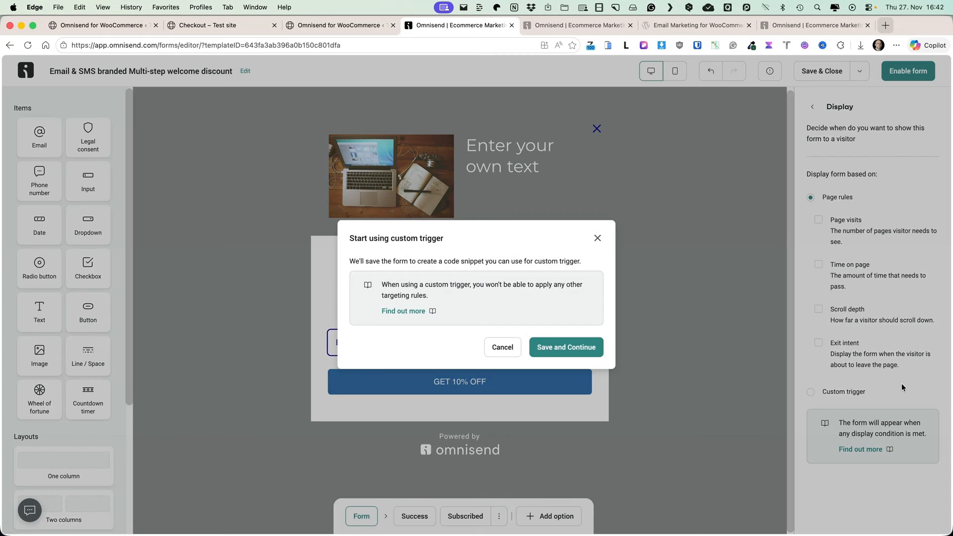
pyautogui.click(598, 239)
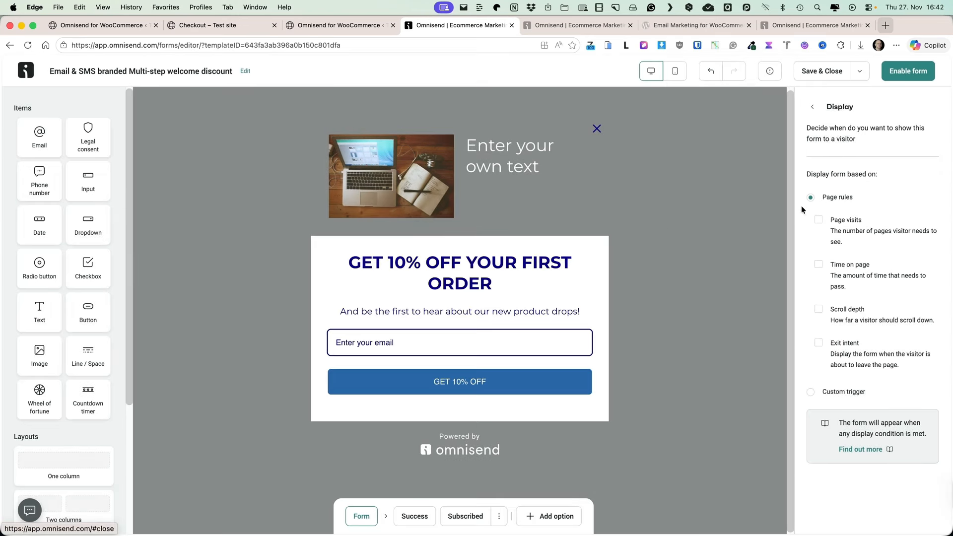
# Set the popup form to display by scroll depth, after a visitor scrolls 30% of the page
pyautogui.click(819, 309)
pyautogui.click(812, 107)
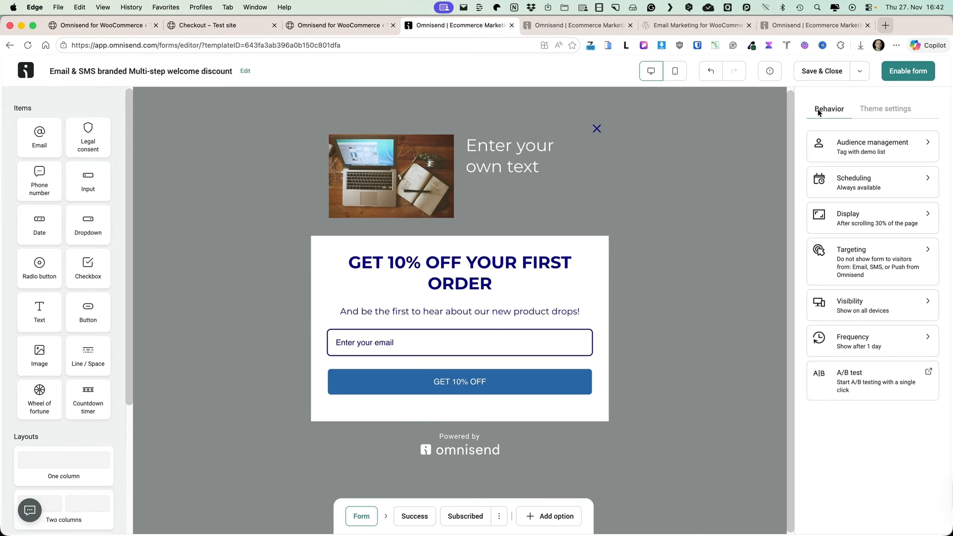
# Examine the form's visitor, page, source and UTM targeting options without changing them
pyautogui.click(910, 268)
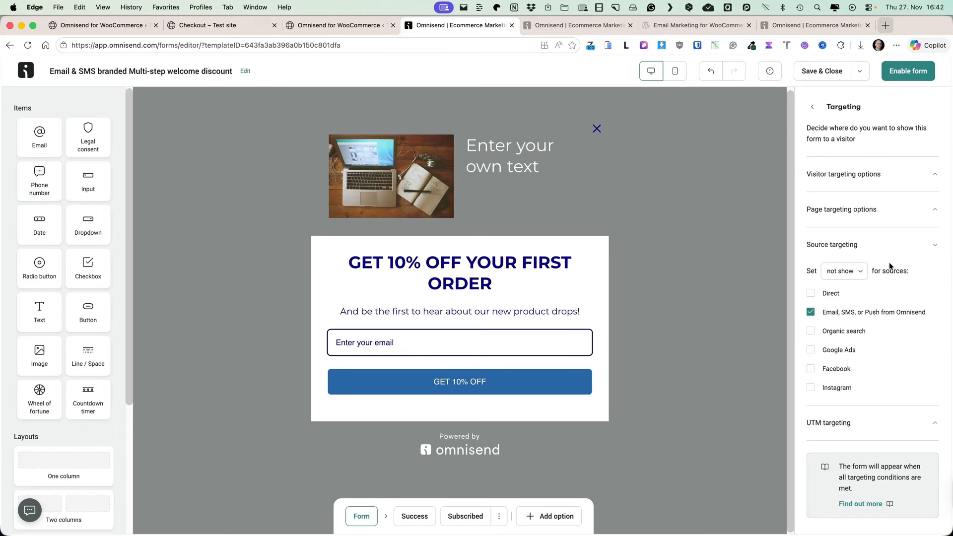
pyautogui.click(881, 177)
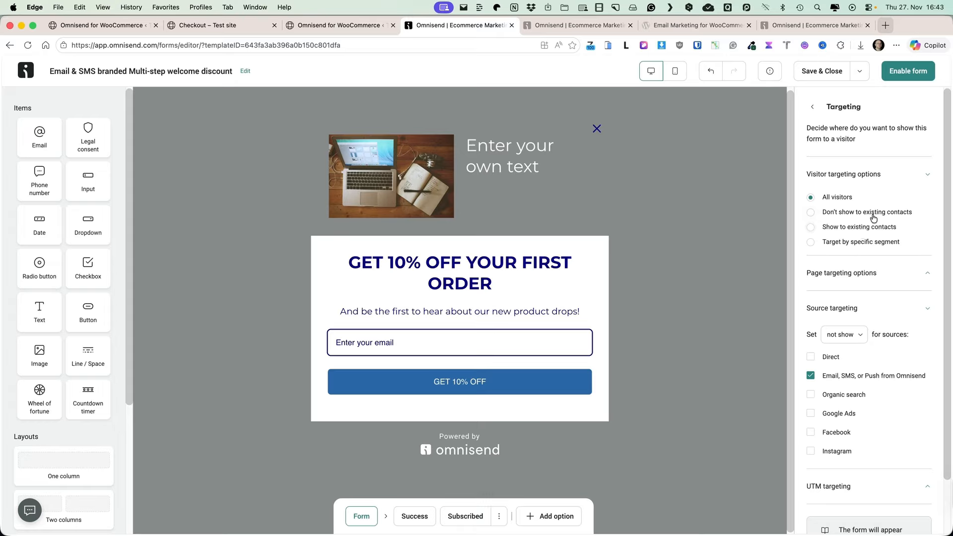
pyautogui.click(876, 270)
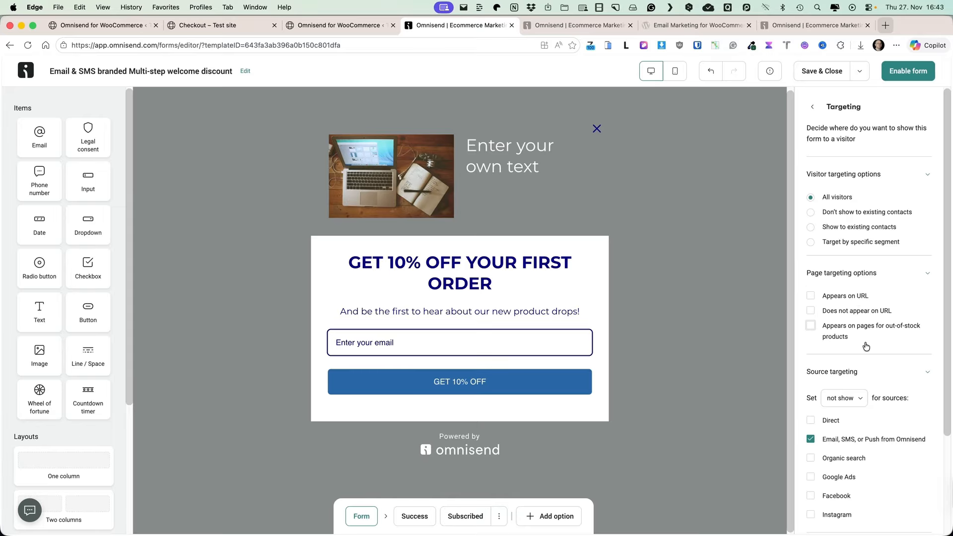
pyautogui.scroll(-3, 905, 338)
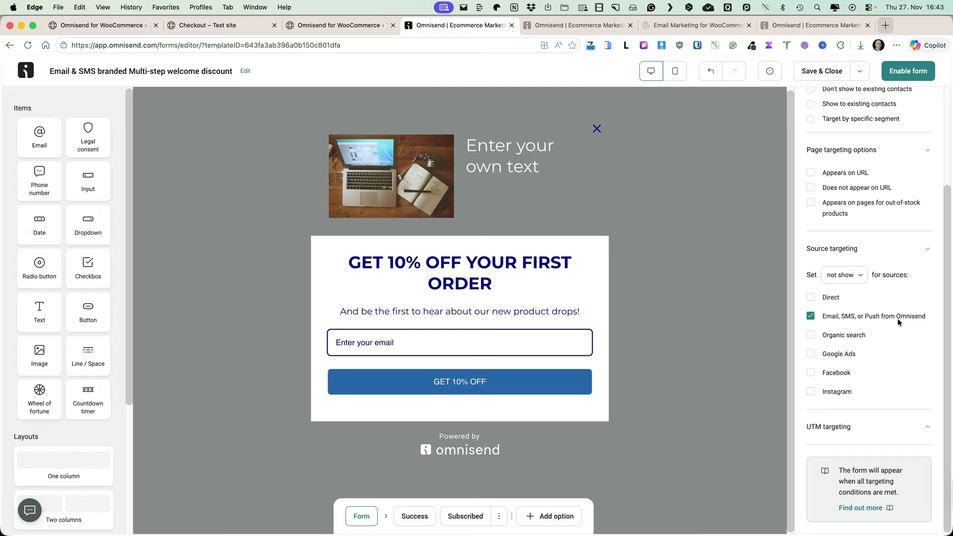
pyautogui.click(892, 426)
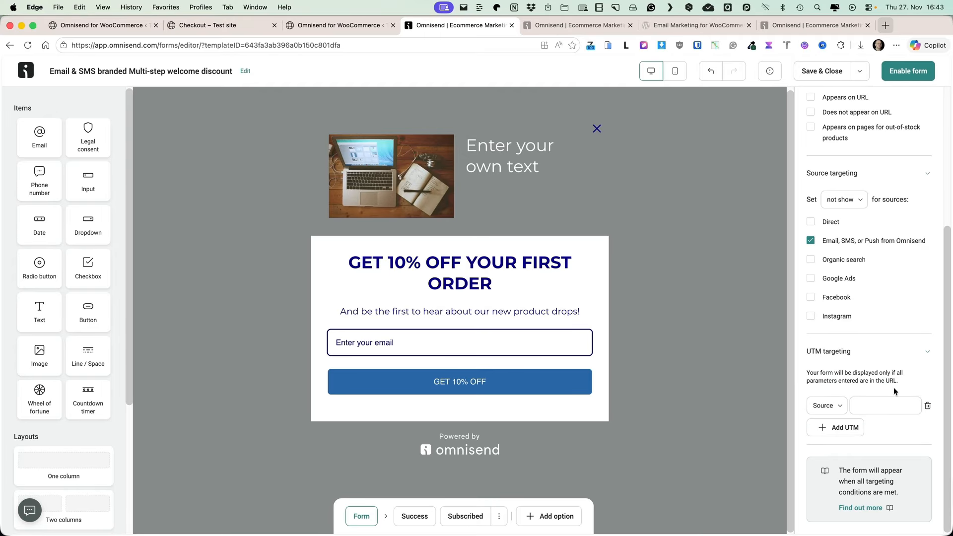
pyautogui.scroll(4, 885, 353)
pyautogui.click(813, 108)
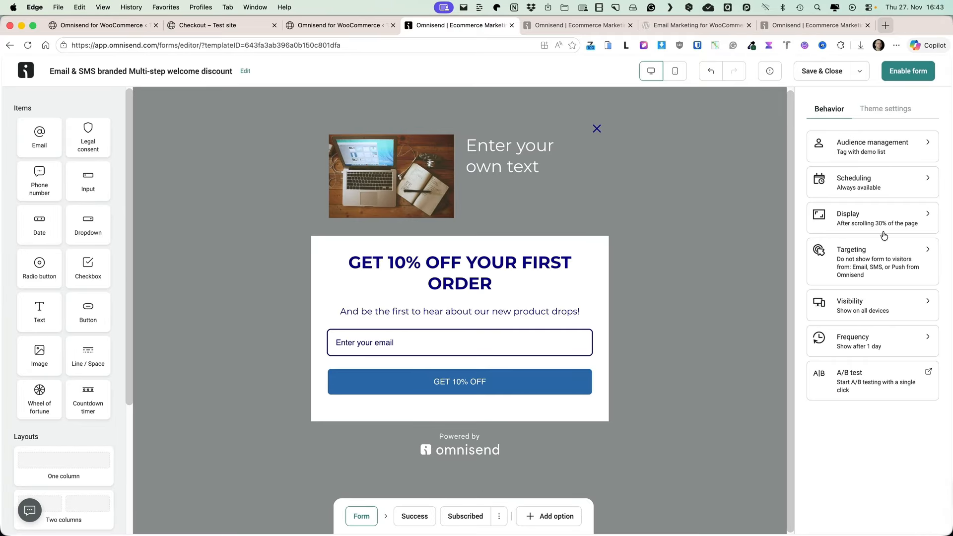
# Set the form's visibility to desktop only
pyautogui.click(873, 300)
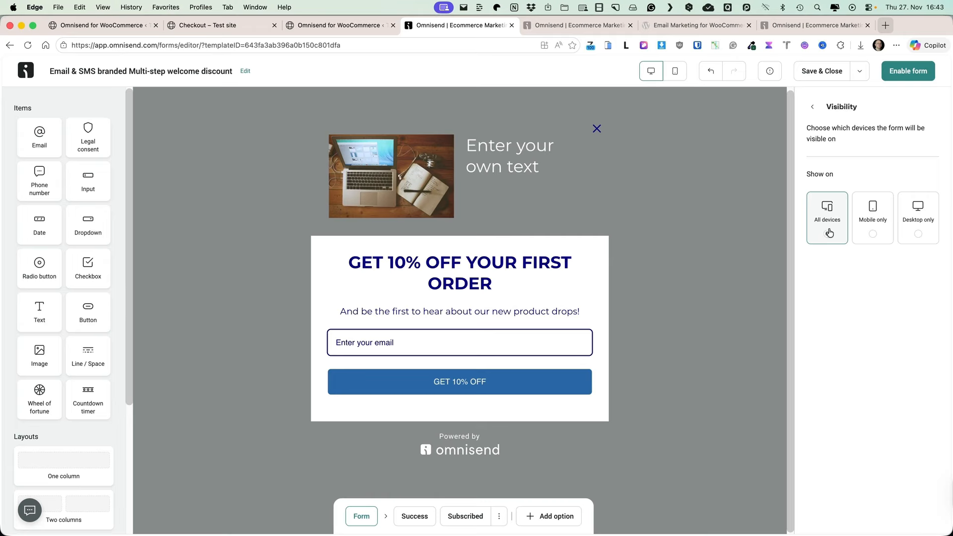
pyautogui.click(917, 232)
pyautogui.click(825, 105)
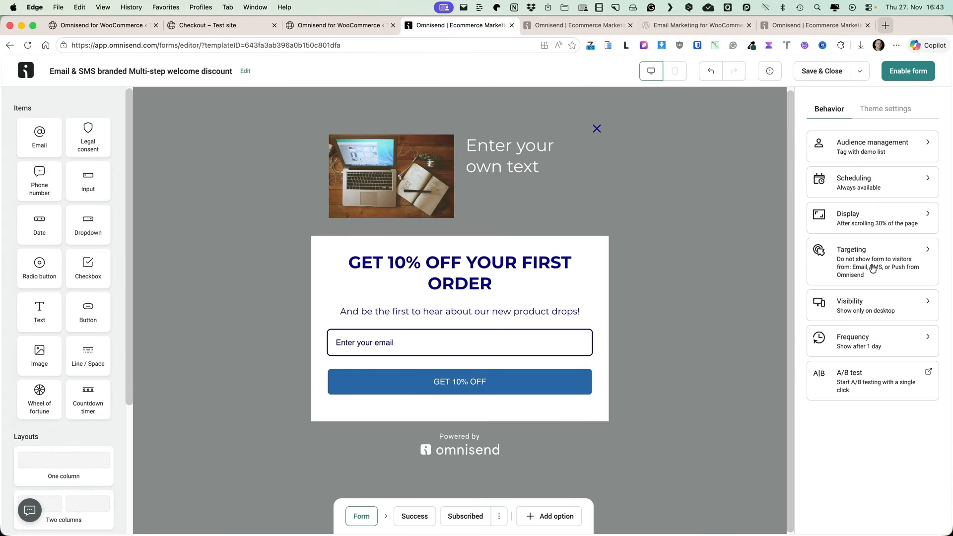
# Set the form's frequency limit so it is not shown again for 14 days after an interaction
pyautogui.click(877, 337)
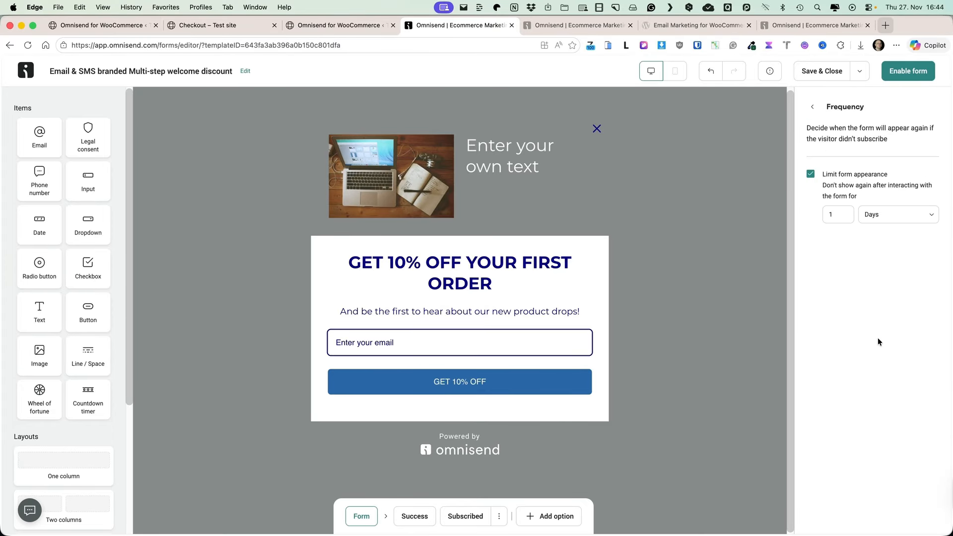
pyautogui.doubleClick(842, 214)
pyautogui.write('14')
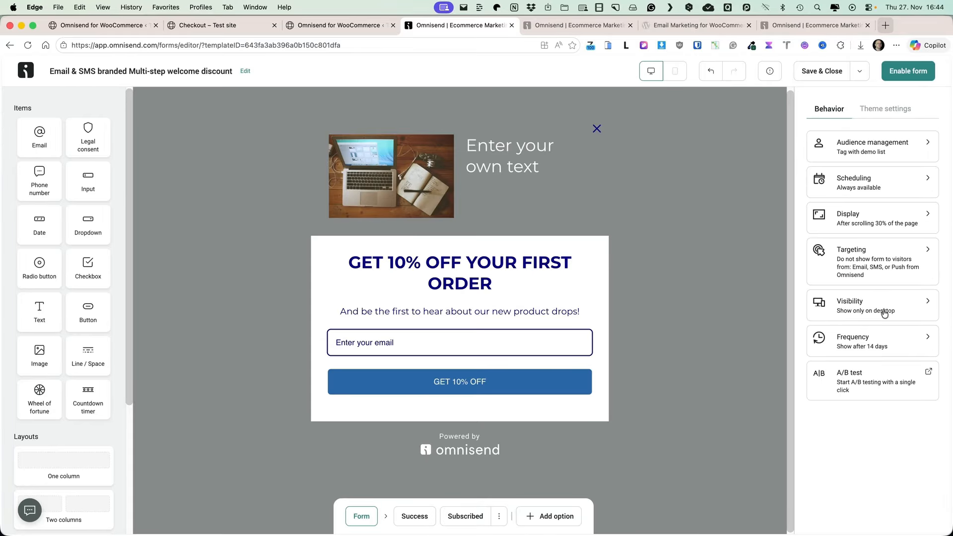
# Save a draft A/B test setup based on the welcome discount form and enable the original form
pyautogui.click(871, 387)
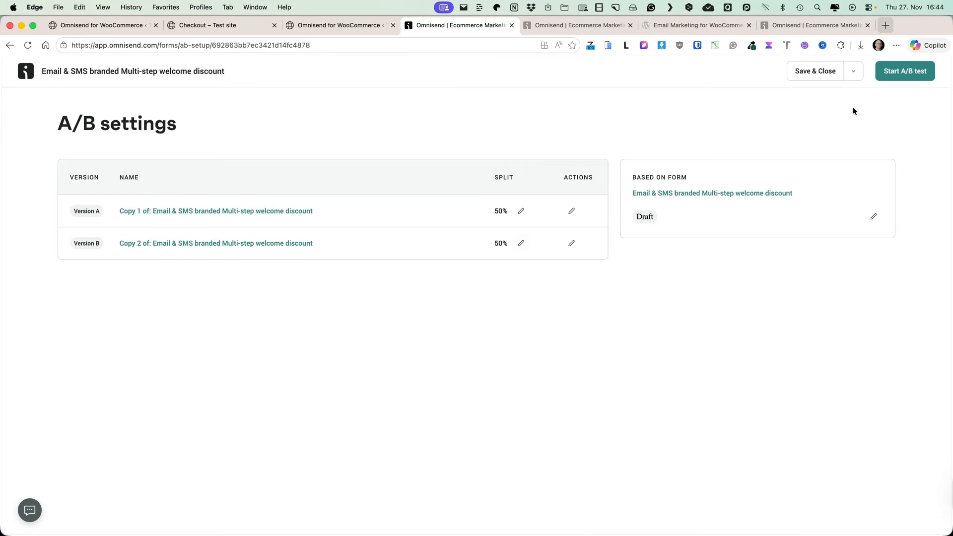
pyautogui.click(821, 74)
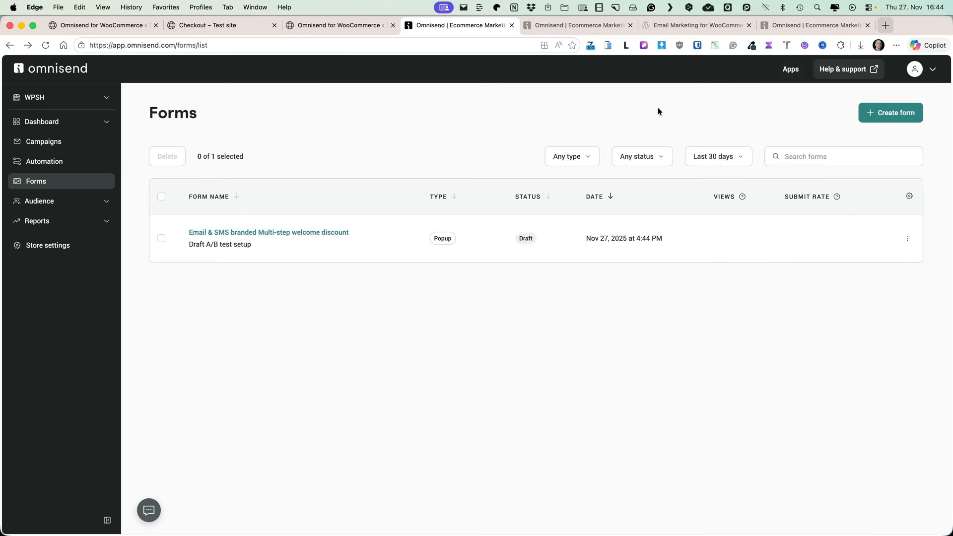
pyautogui.click(229, 233)
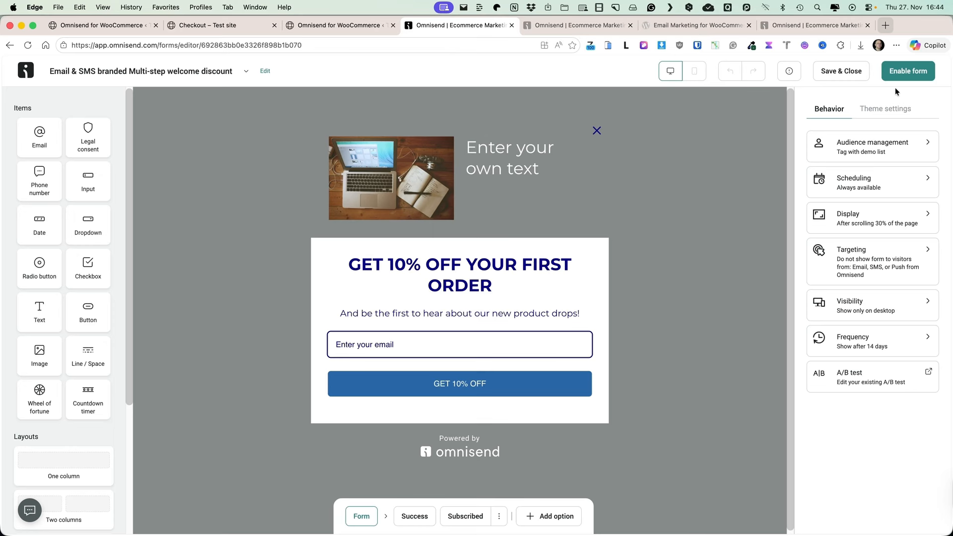
pyautogui.click(897, 71)
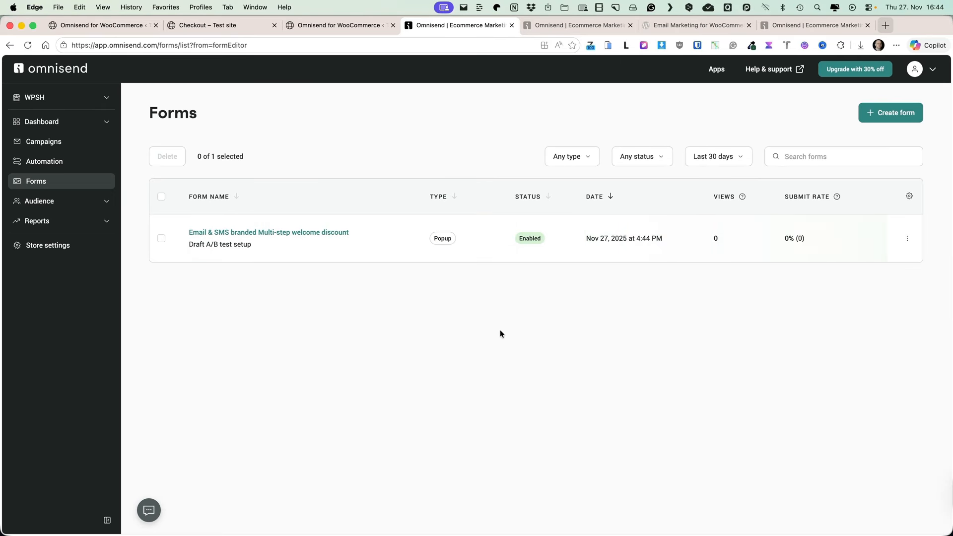
# Load the store homepage my.wpsimpletuts.com in a private browsing window and move down the page to trigger the popup
pyautogui.click(123, 27)
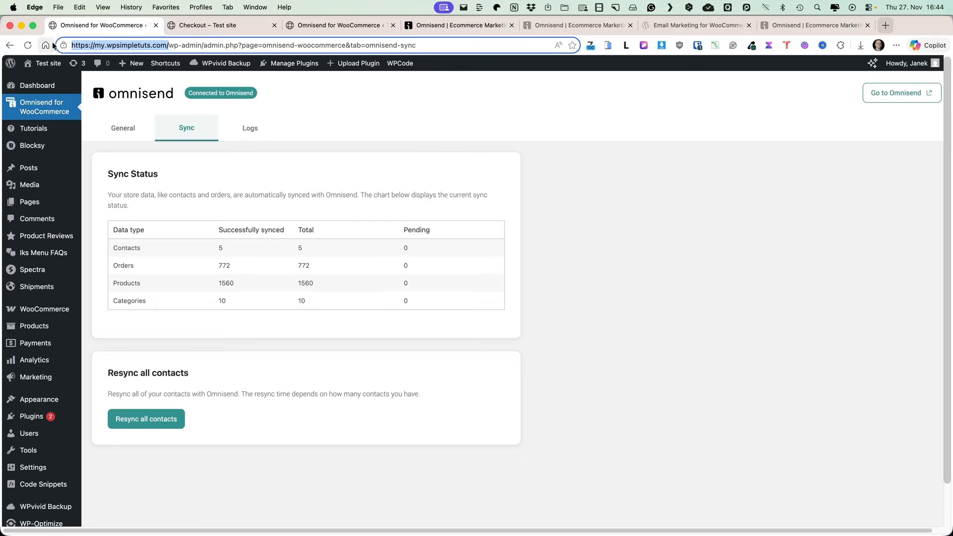
pyautogui.press('super+shift+n')
pyautogui.write('https://my.wpsimpletuts.com/')
pyautogui.press('Return')
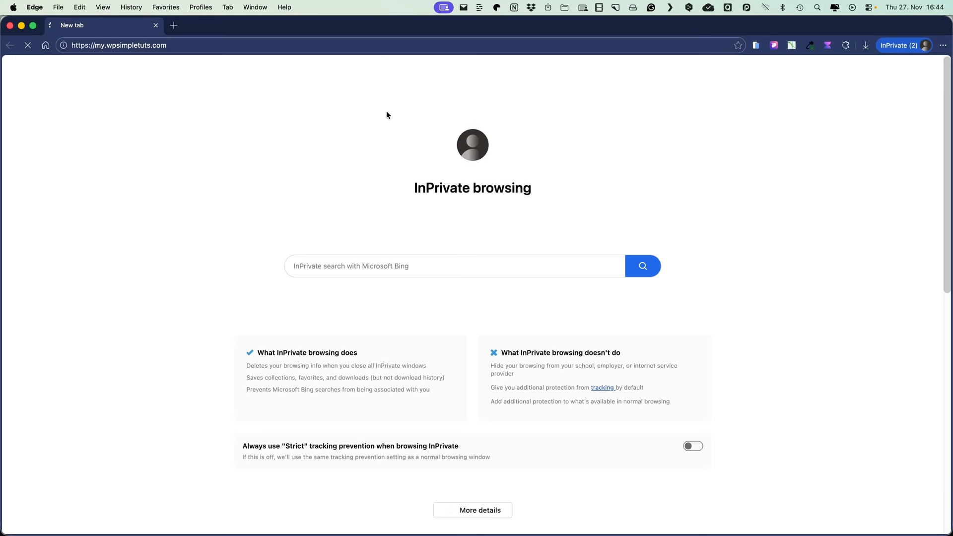
pyautogui.scroll(-10, 537, 226)
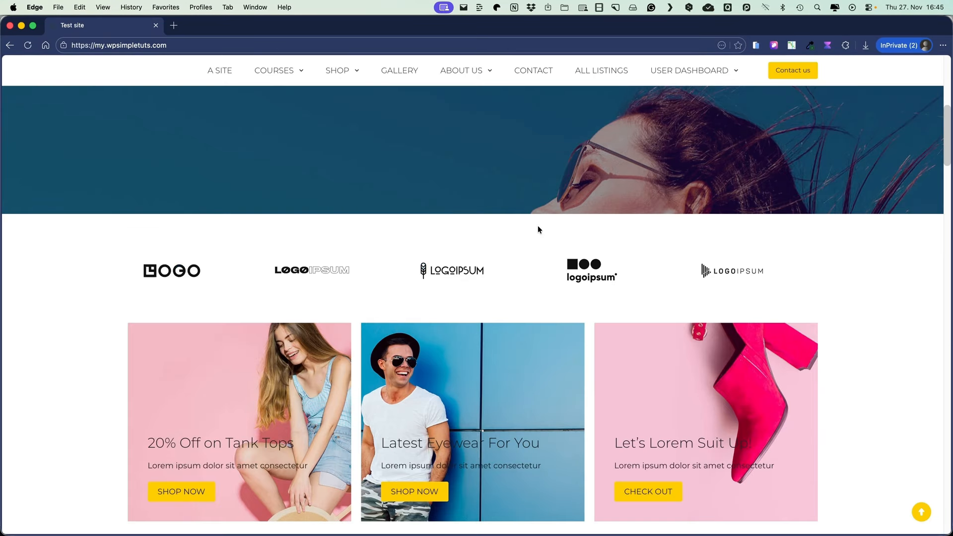
pyautogui.scroll(-10, 524, 226)
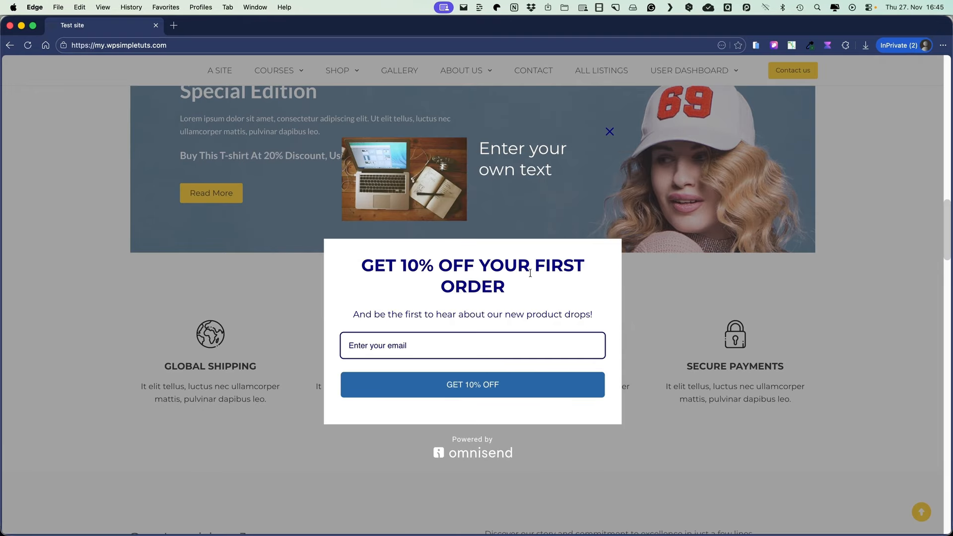
# Enter a test subscriber's email address in the 10% off popup and submit it
pyautogui.click(478, 345)
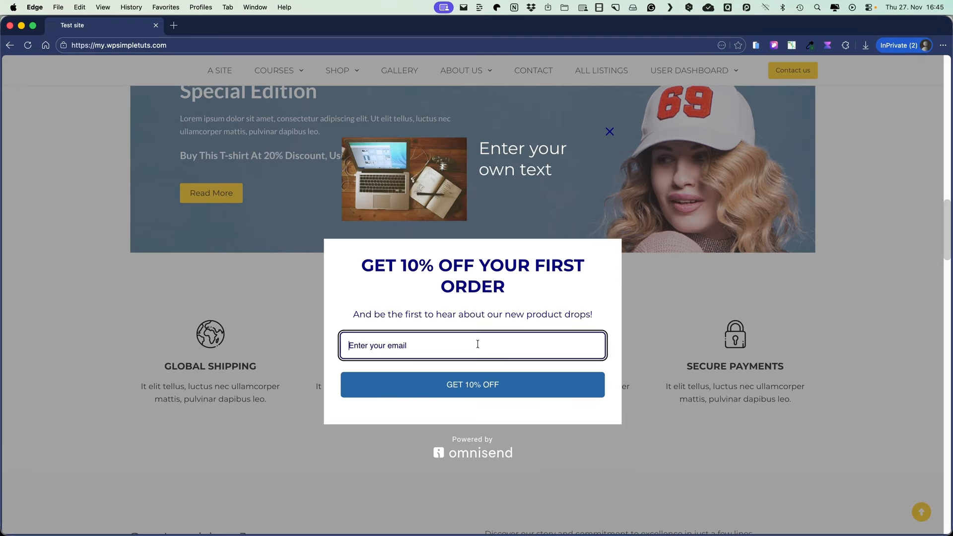
pyautogui.press('super+v')
pyautogui.click(474, 384)
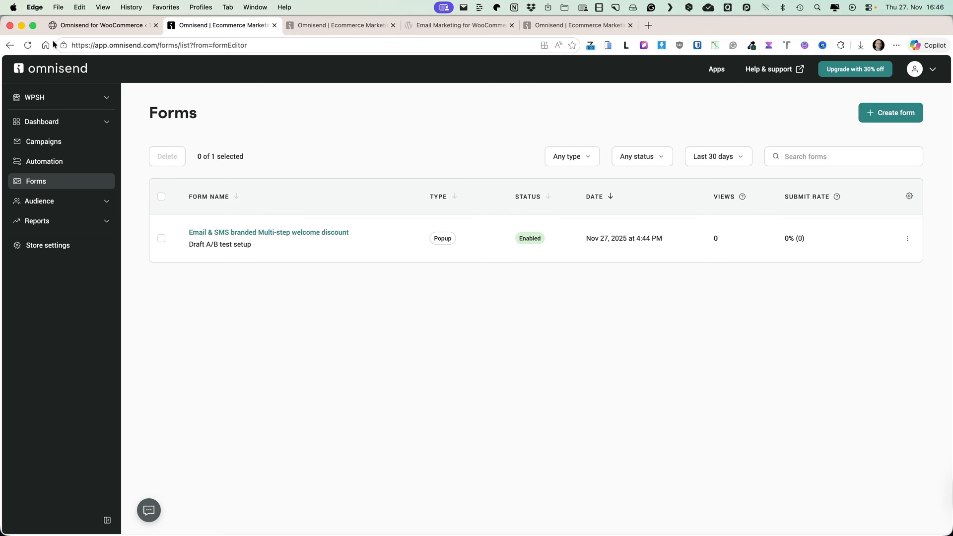
# Refresh the Omnisend forms list and open the audience contacts to check the popup signup
pyautogui.click(28, 45)
pyautogui.click(48, 201)
pyautogui.click(48, 220)
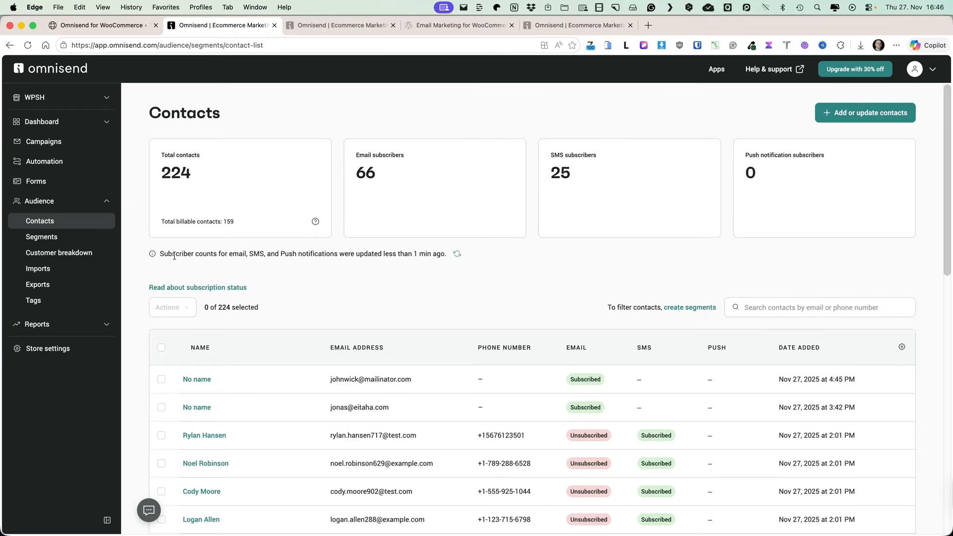
# Create a new form from the Branded Email capture template, filtering the form library to embedded forms
pyautogui.click(46, 181)
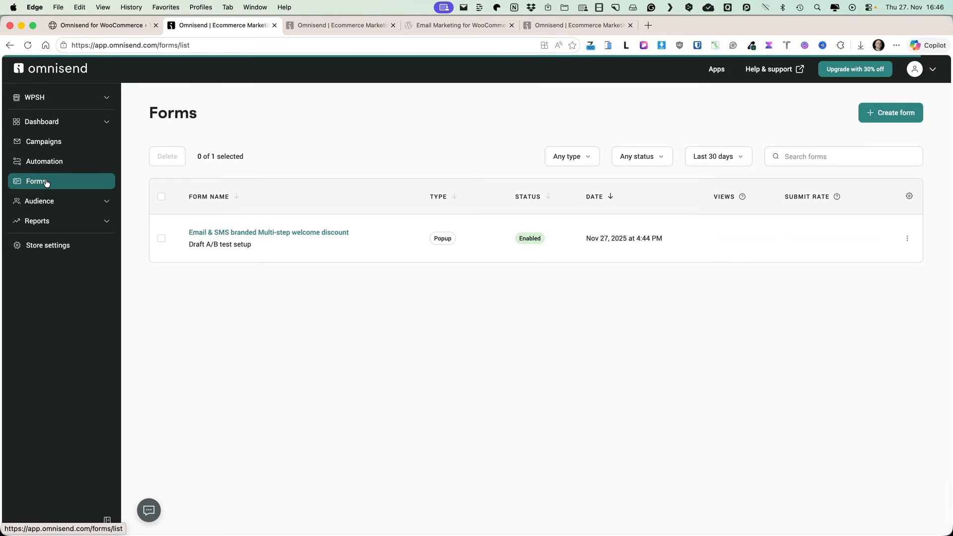
pyautogui.click(893, 119)
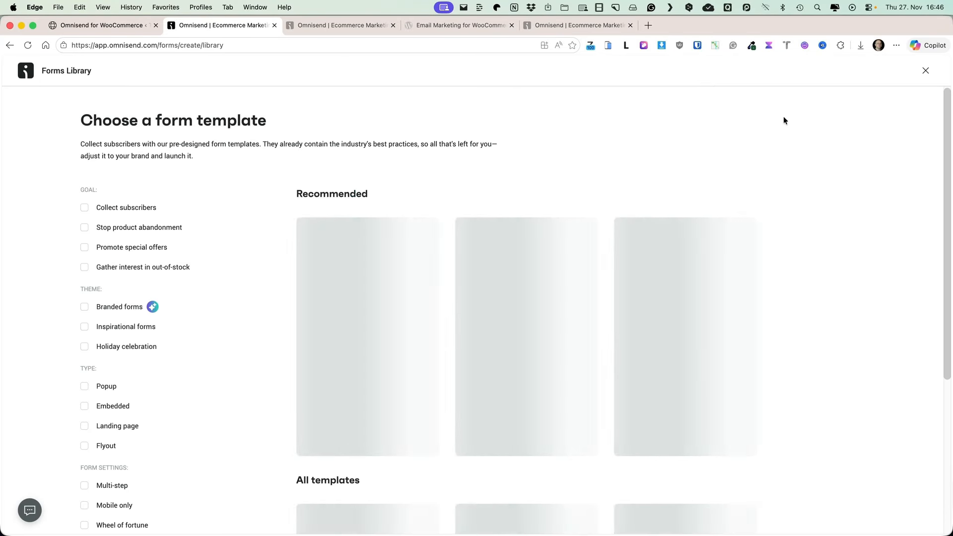
pyautogui.scroll(-4, 188, 309)
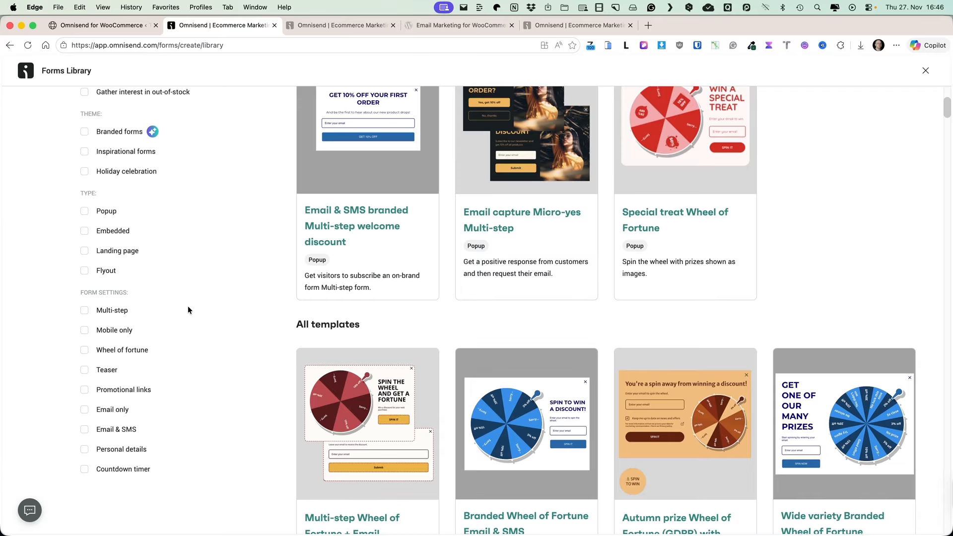
pyautogui.scroll(1, 187, 307)
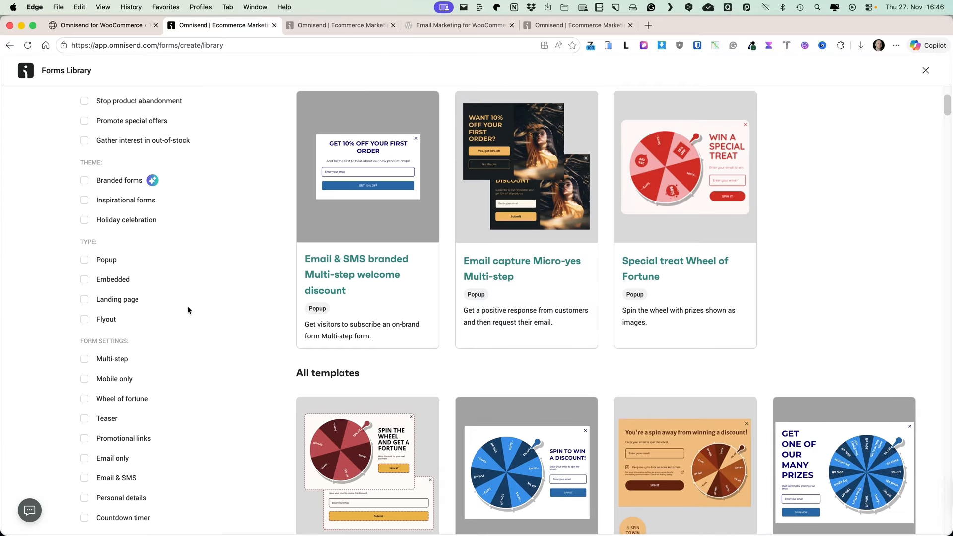
pyautogui.click(85, 280)
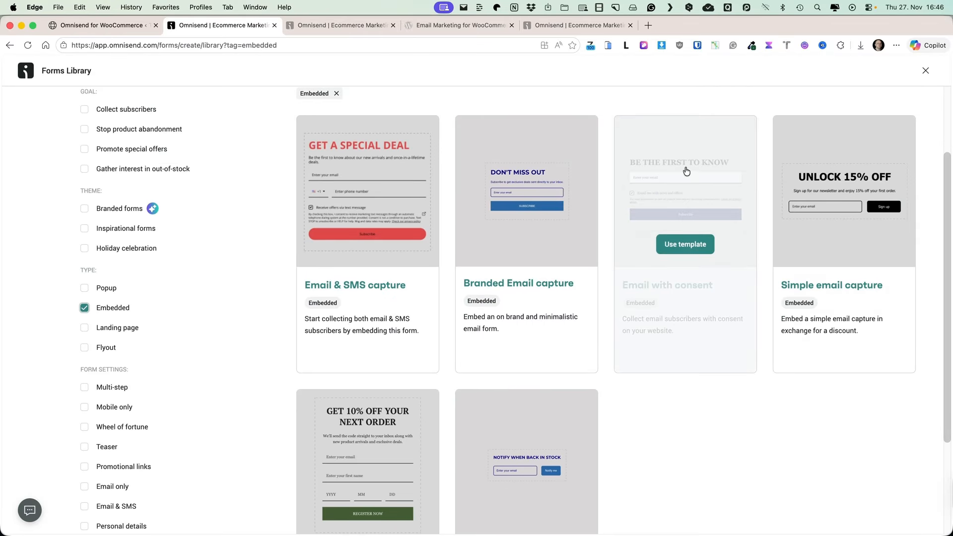
pyautogui.click(523, 246)
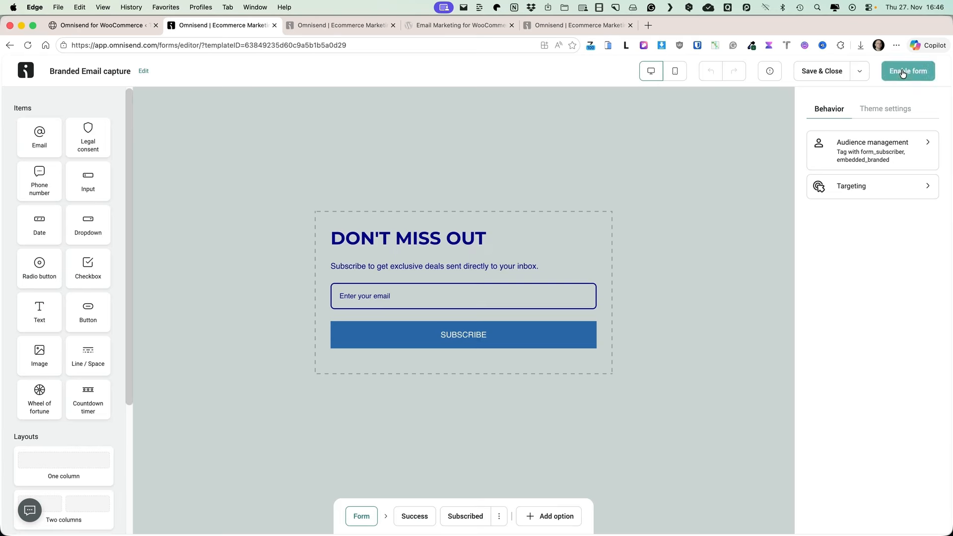
# Enable the Branded Email capture form and copy its embed code
pyautogui.click(904, 73)
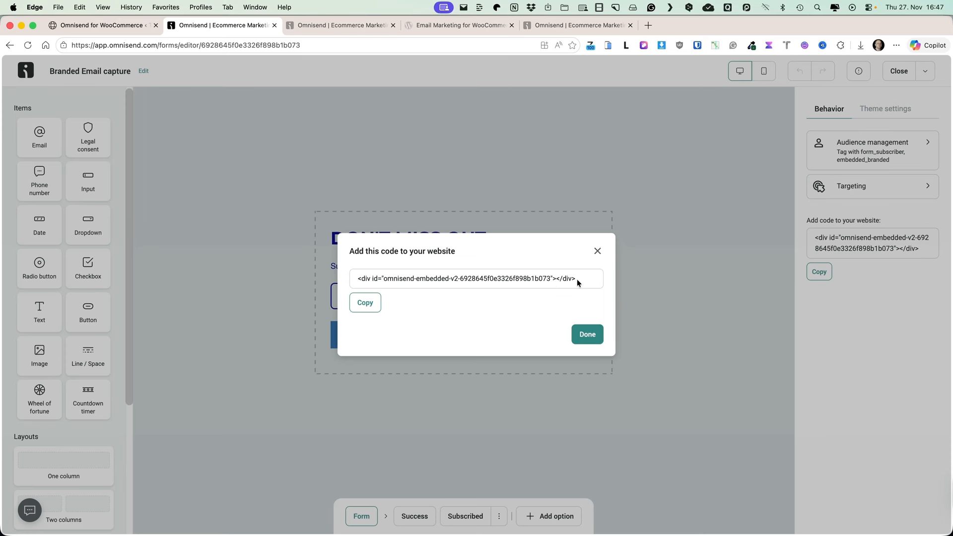
pyautogui.click(597, 251)
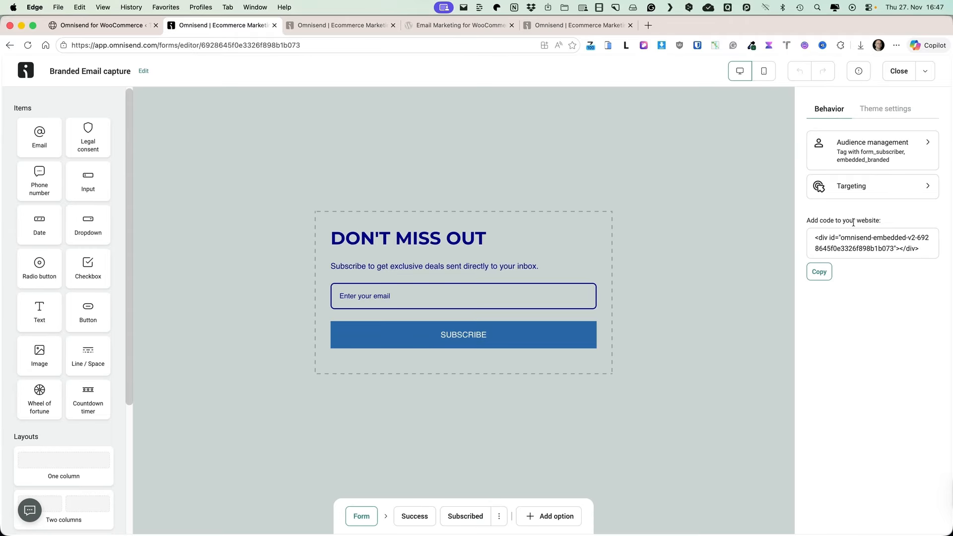
pyautogui.click(816, 272)
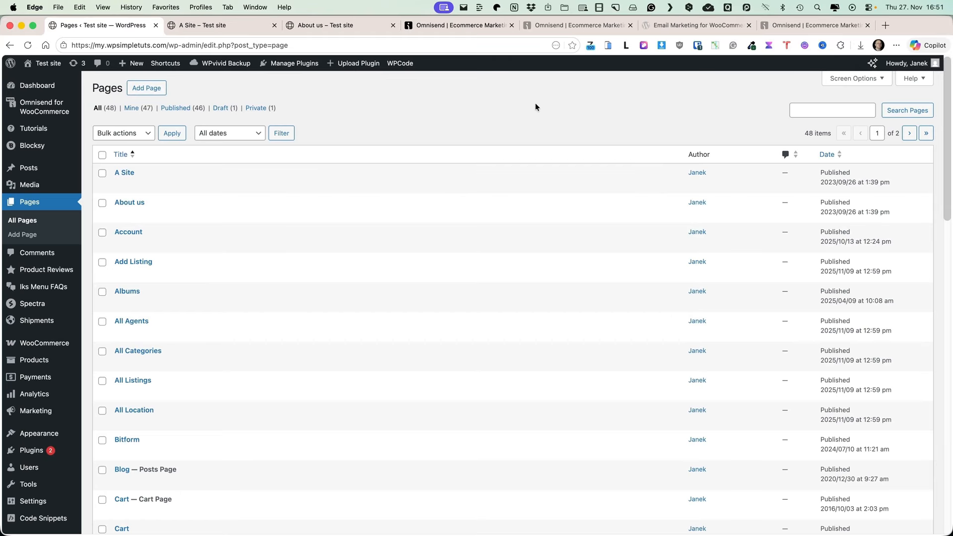
# In the WordPress page "A Site", add a Custom HTML block containing the copied form embed code and save the page
pyautogui.click(121, 173)
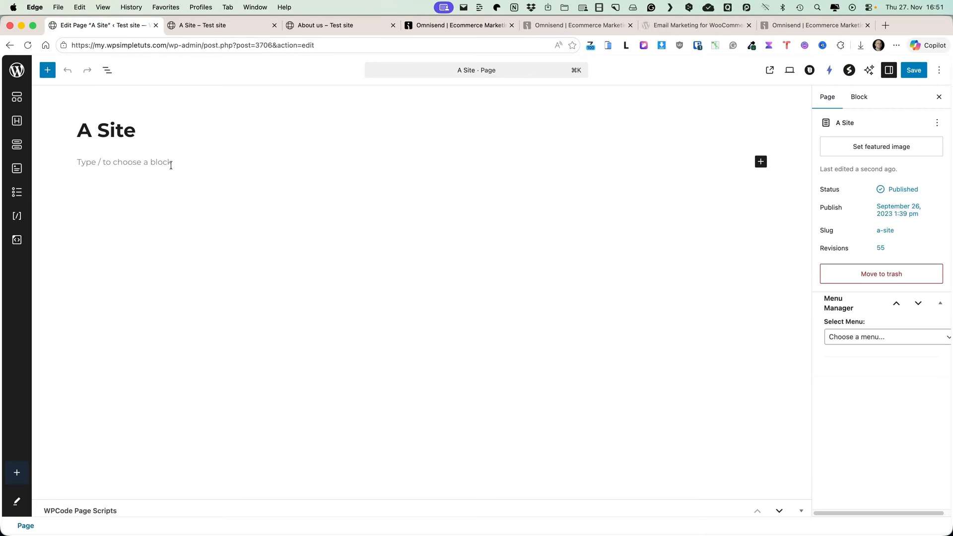
pyautogui.click(176, 161)
pyautogui.write('/custo')
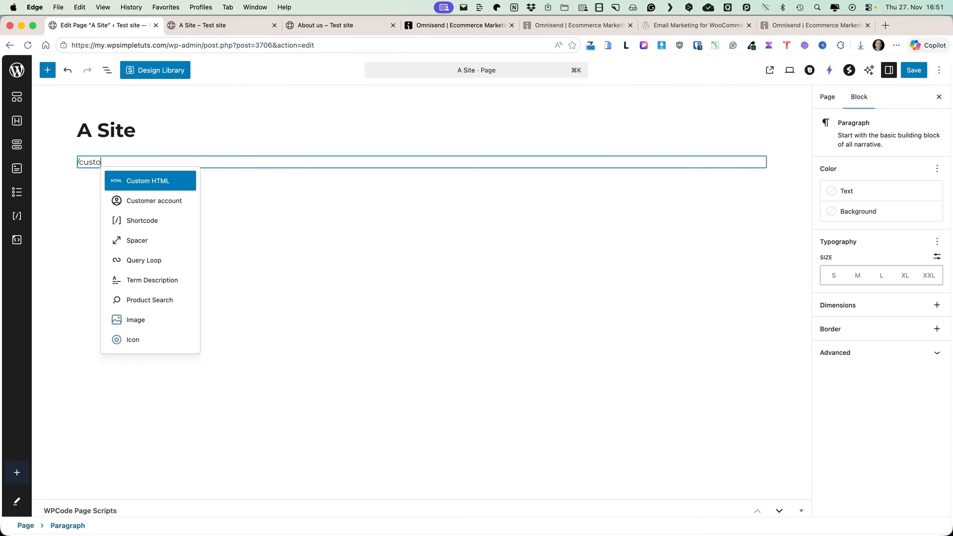
pyautogui.press('Return')
pyautogui.press('super+v')
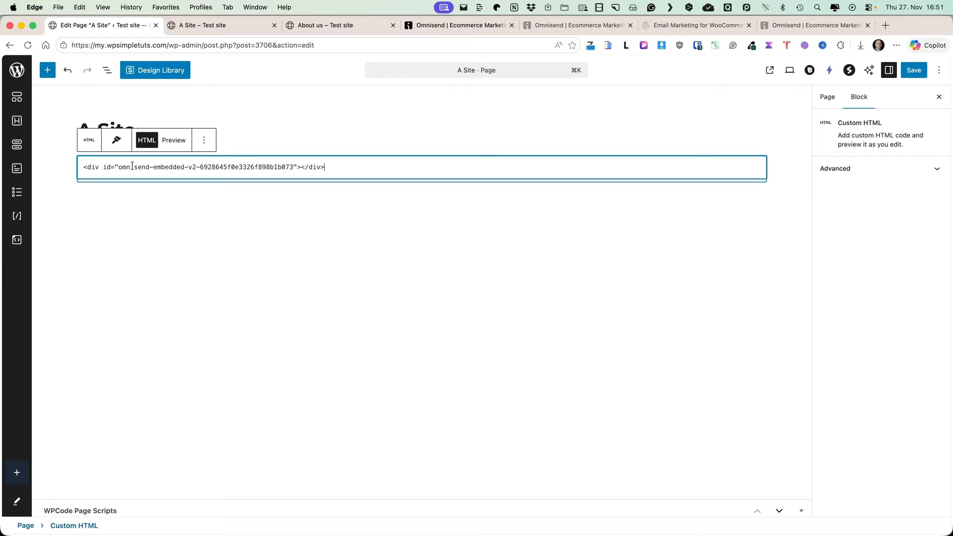
pyautogui.click(915, 70)
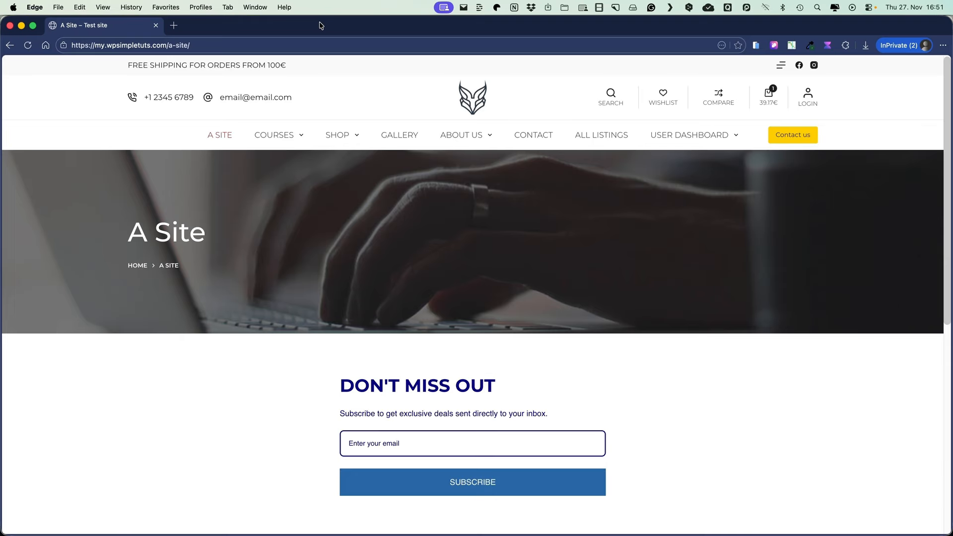
# Check the embedded form on the live page, then disable Omnisend's Welcome automation workflow, letting current contacts finish it
pyautogui.scroll(-4, 604, 304)
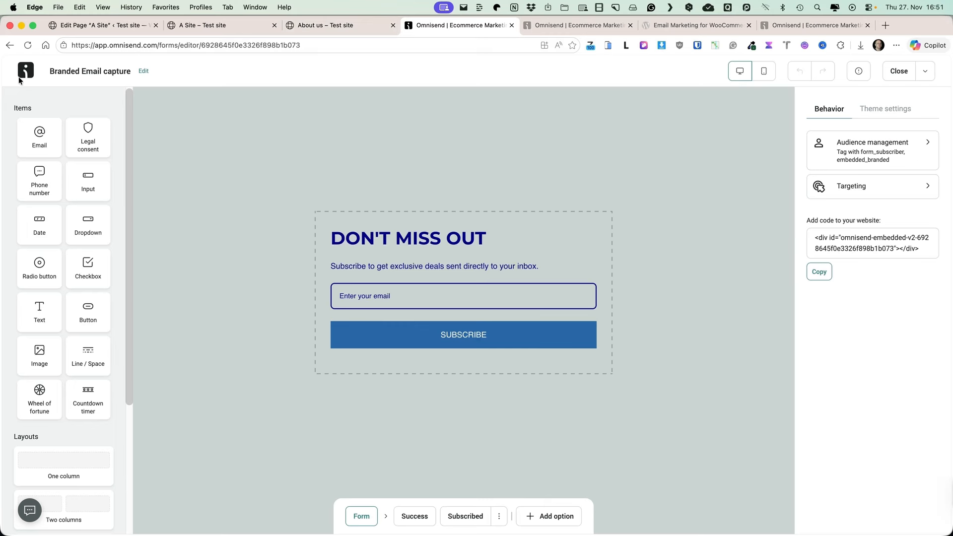
pyautogui.click(21, 73)
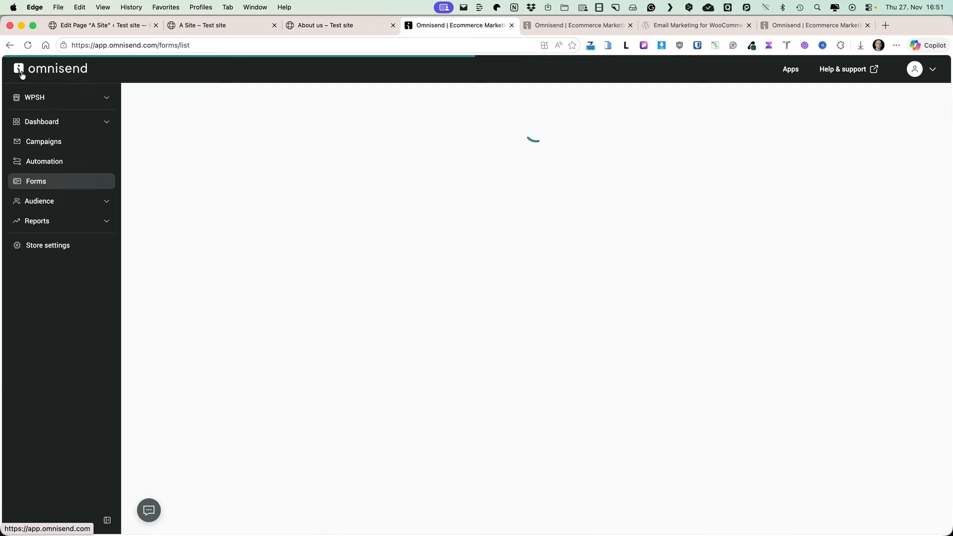
pyautogui.click(57, 168)
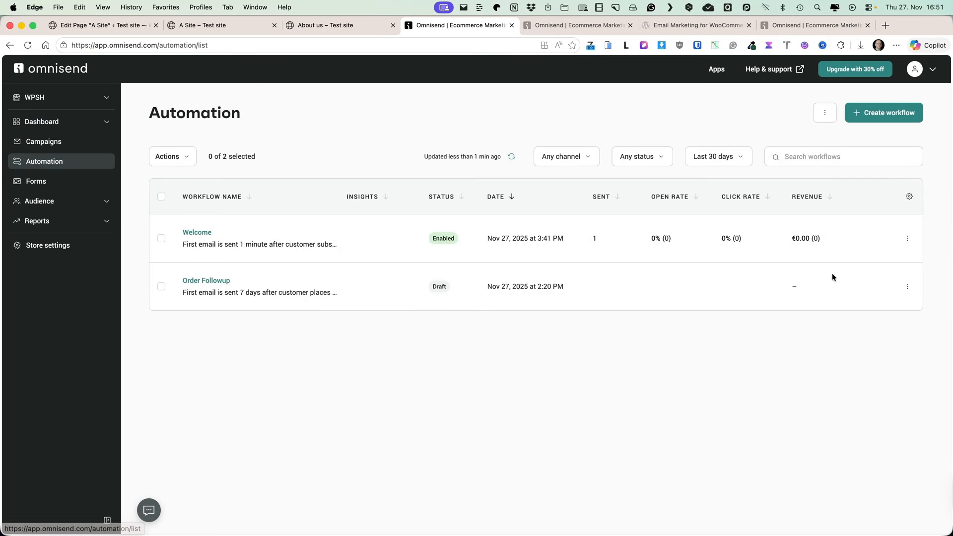
pyautogui.click(906, 239)
pyautogui.click(849, 282)
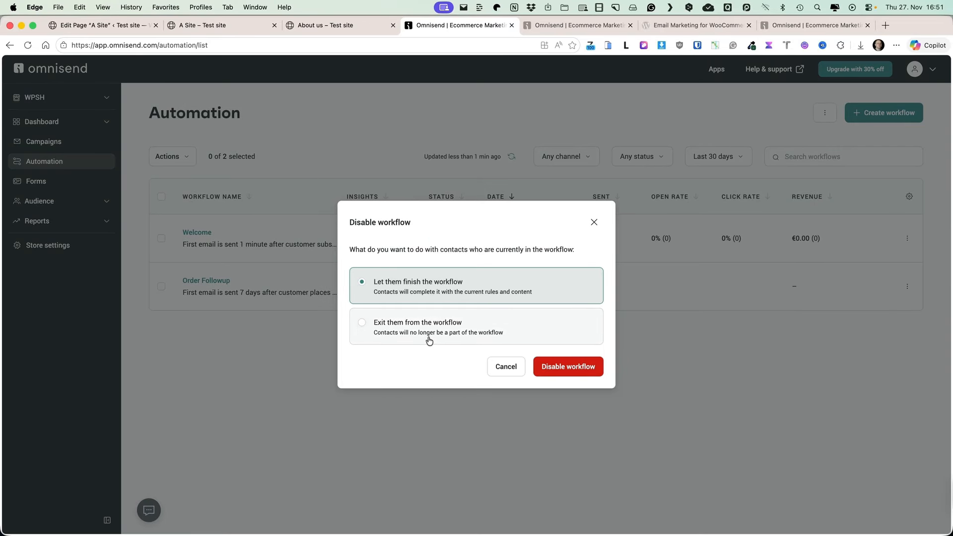
pyautogui.click(575, 367)
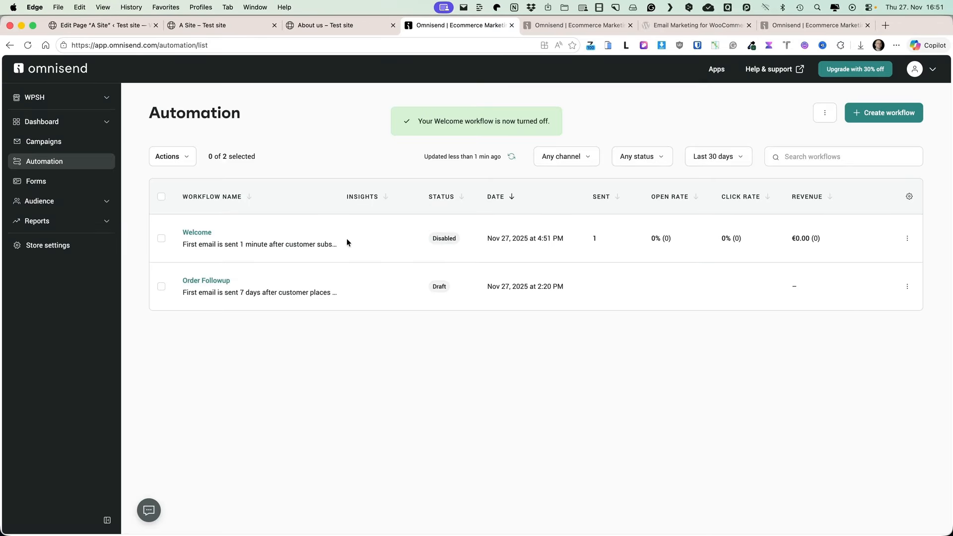
# Create a new automation workflow from the single-email Welcome template, filtering the pre-built workflows by the Welcome type
pyautogui.click(889, 114)
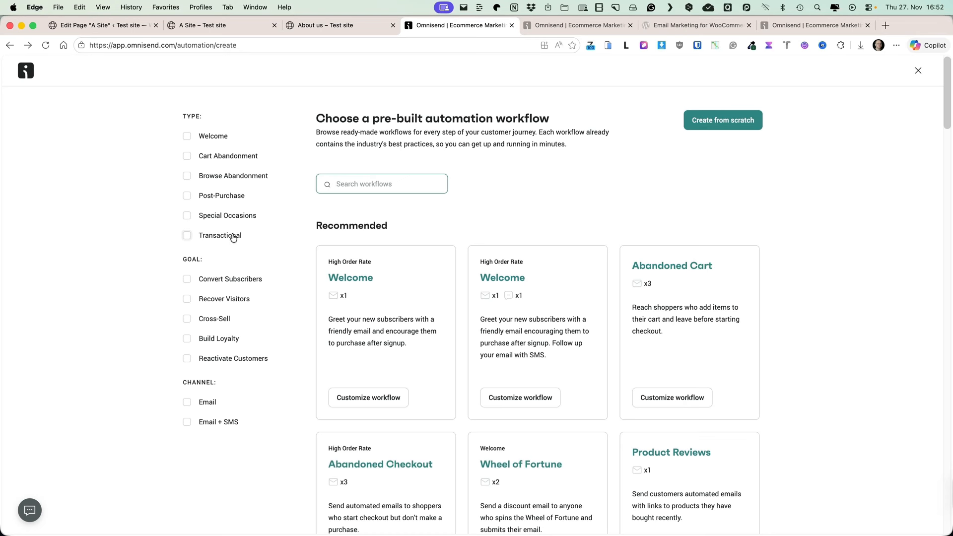
pyautogui.scroll(-1, 234, 240)
pyautogui.scroll(-2, 234, 240)
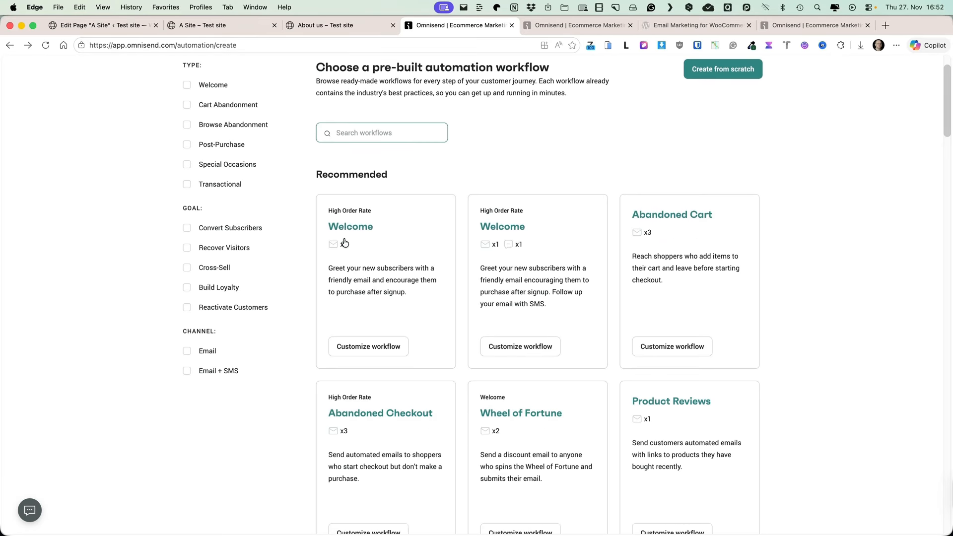
pyautogui.scroll(-1, 346, 243)
pyautogui.scroll(3, 258, 329)
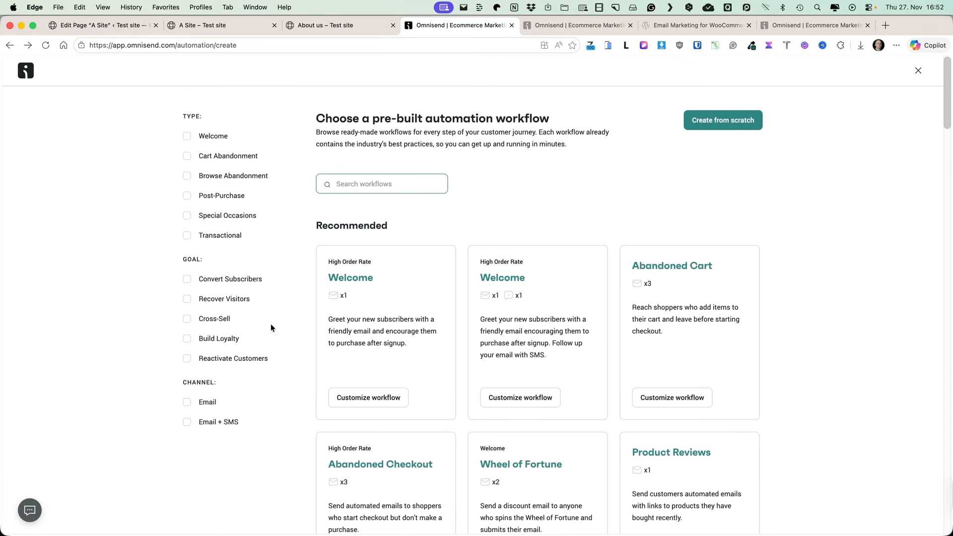
pyautogui.click(187, 137)
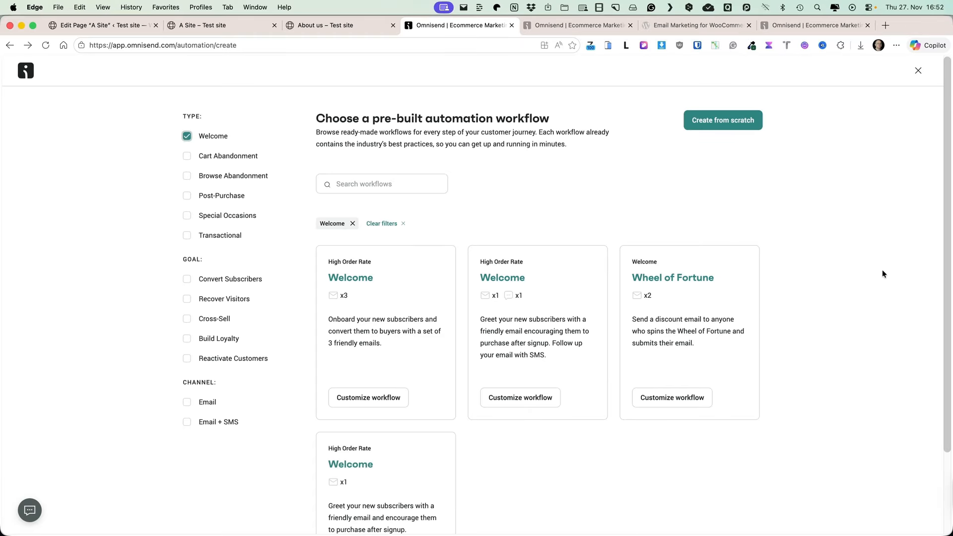
pyautogui.scroll(-3, 882, 269)
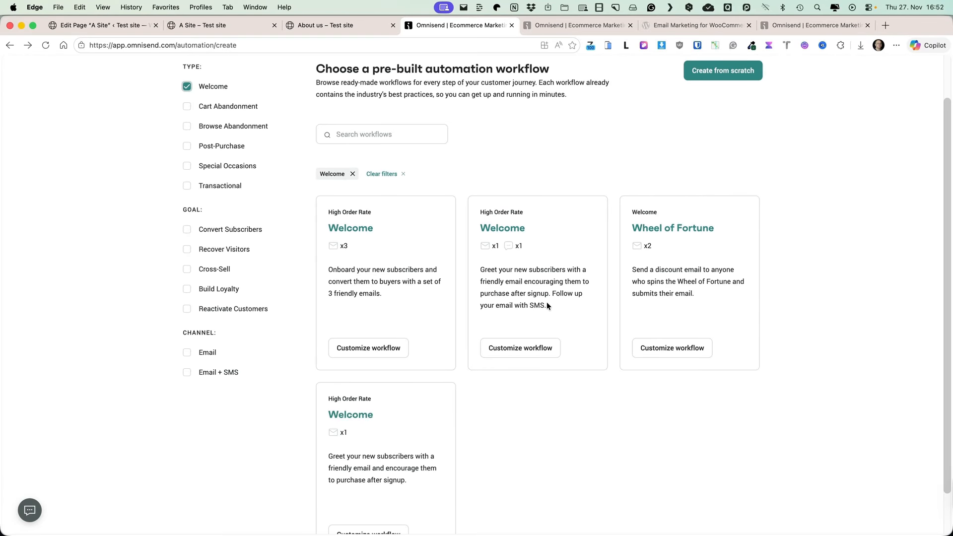
pyautogui.scroll(-2, 496, 347)
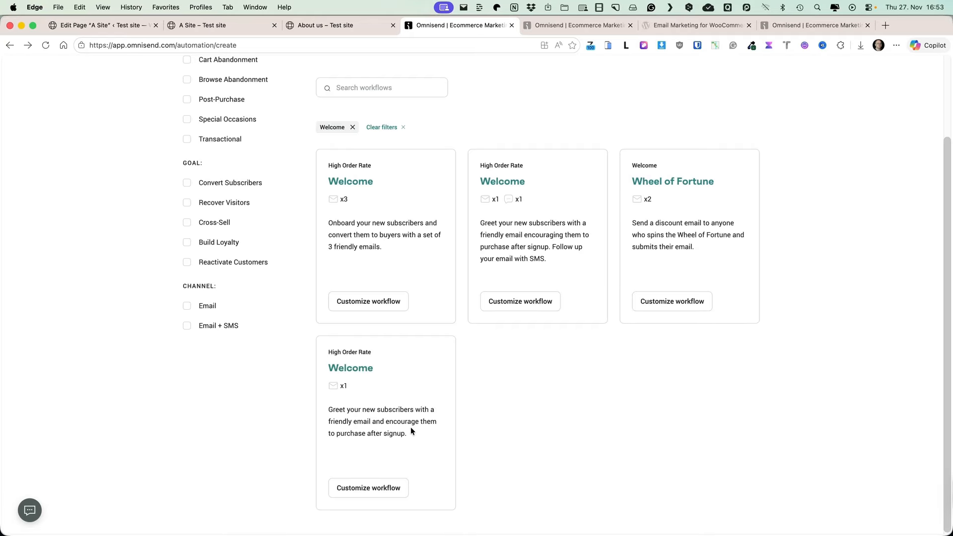
pyautogui.click(368, 489)
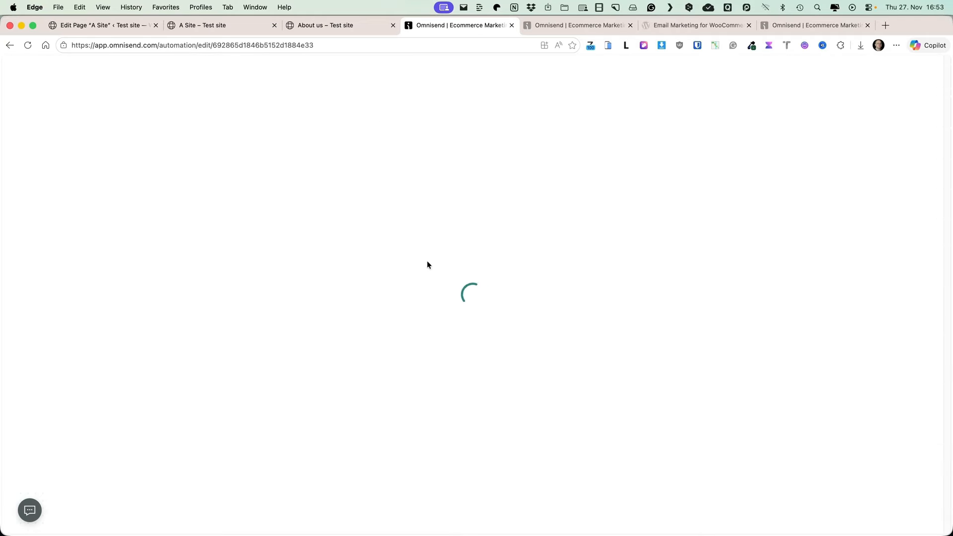
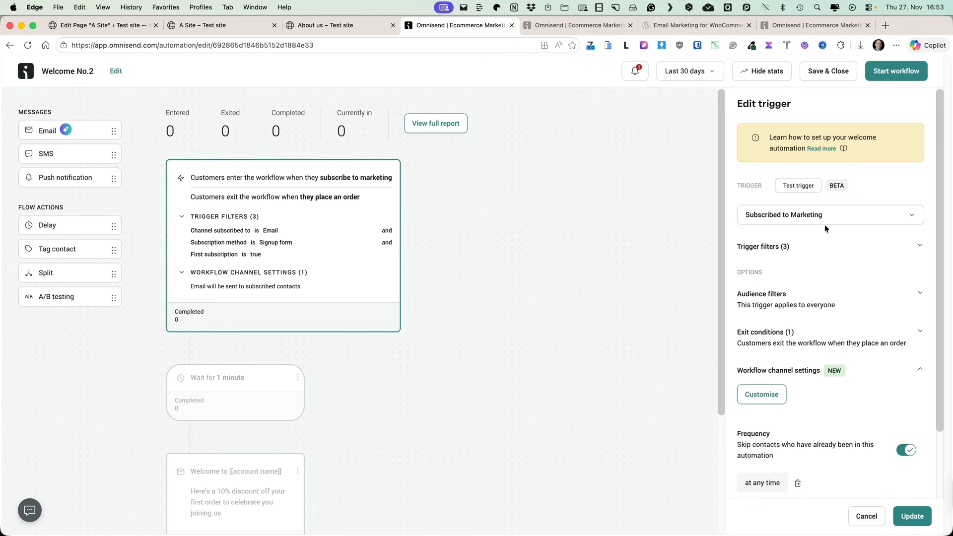
# Look through the available trigger events for the new welcome workflow, keeping Subscribed to Marketing selected
pyautogui.click(799, 219)
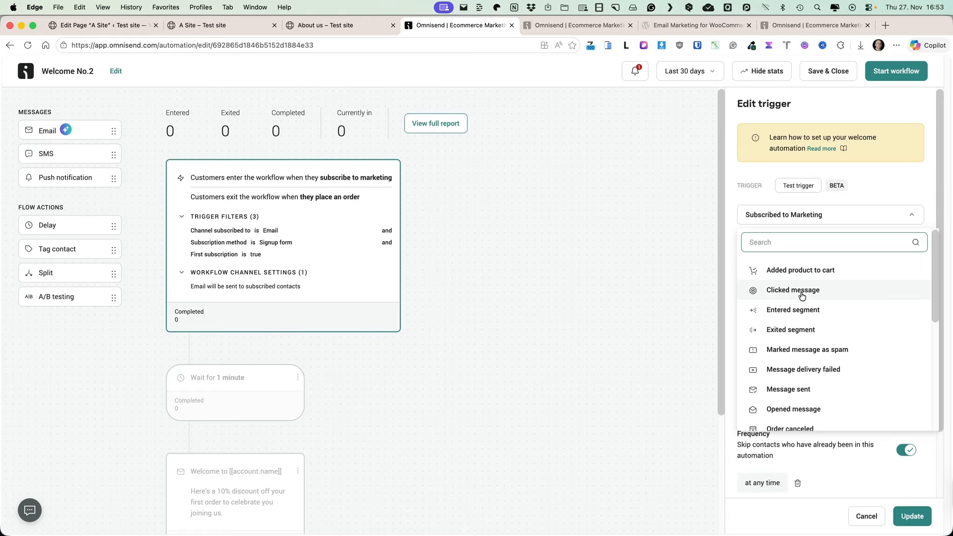
pyautogui.scroll(-1, 807, 307)
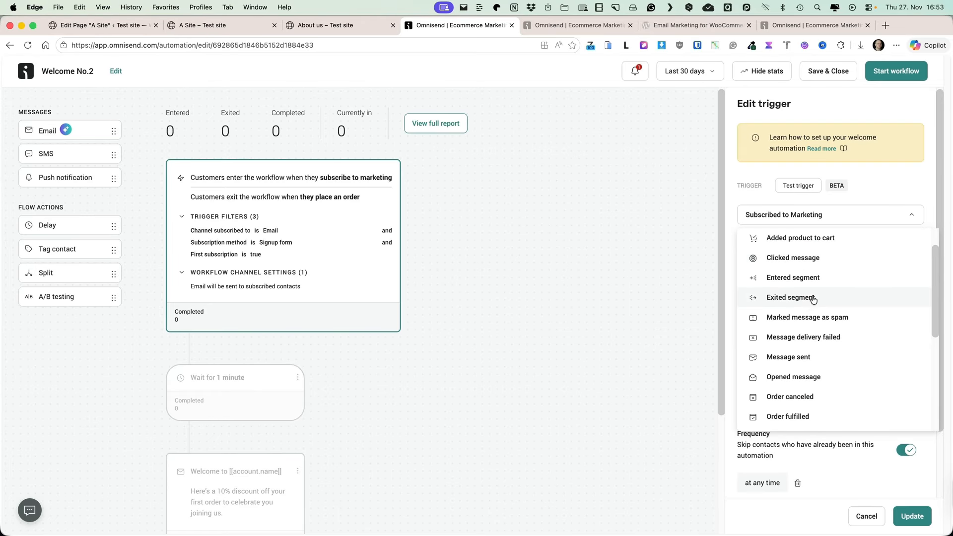
pyautogui.scroll(-2, 809, 295)
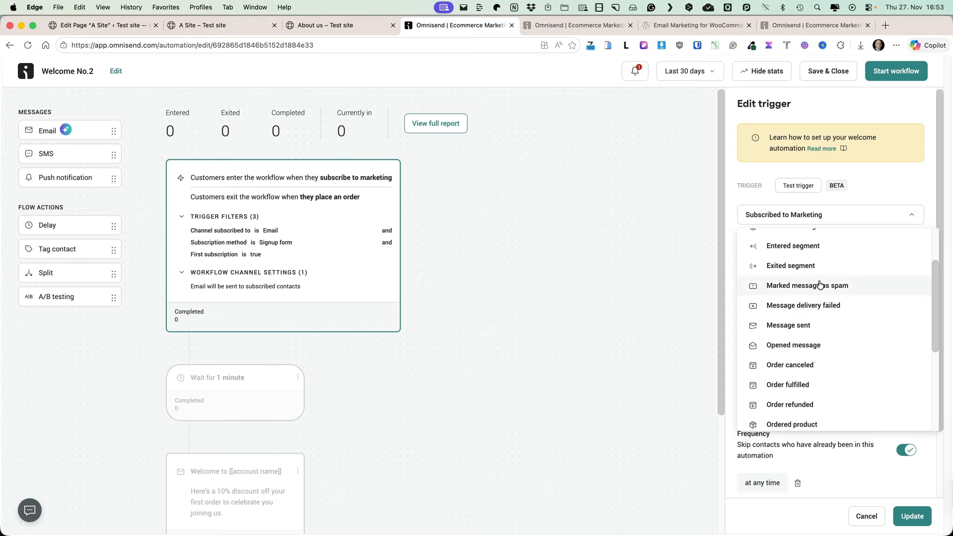
pyautogui.scroll(-5, 821, 284)
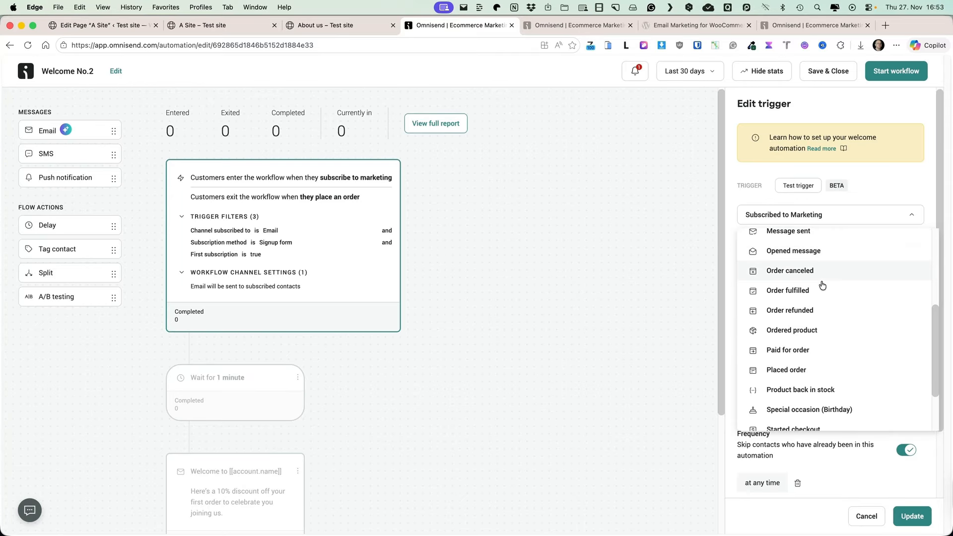
pyautogui.scroll(-1, 822, 285)
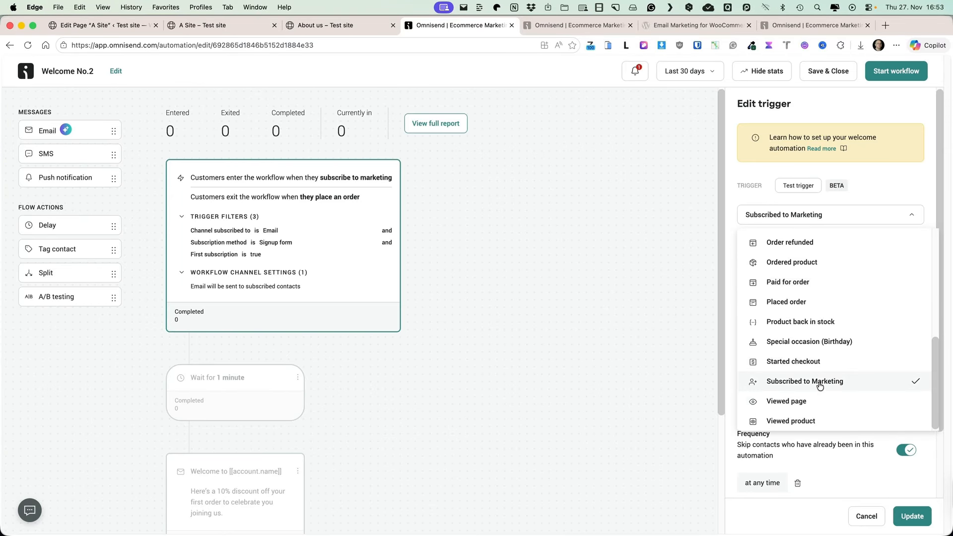
pyautogui.click(881, 191)
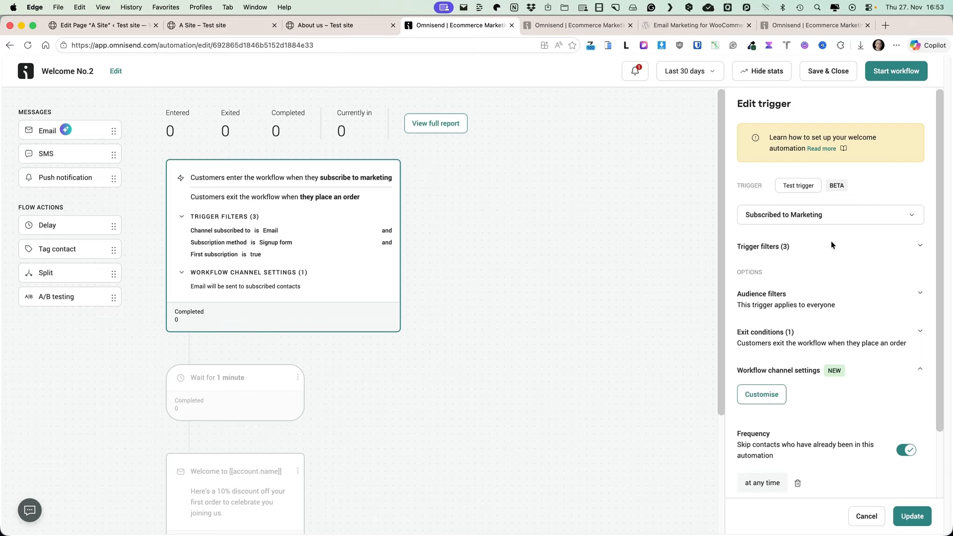
# Add a trigger filter to the welcome workflow requiring that Form is Branded Email capture, and save the filter
pyautogui.click(907, 249)
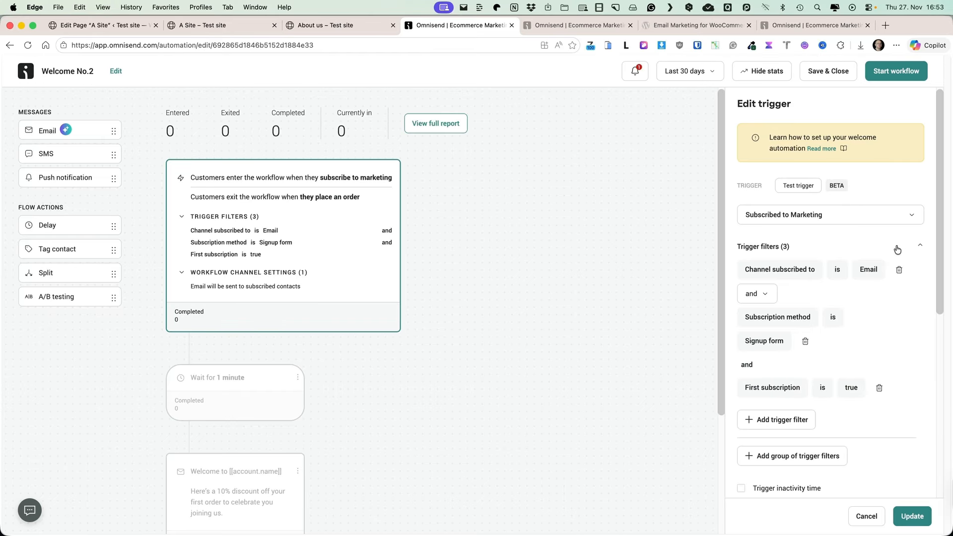
pyautogui.scroll(-1, 896, 249)
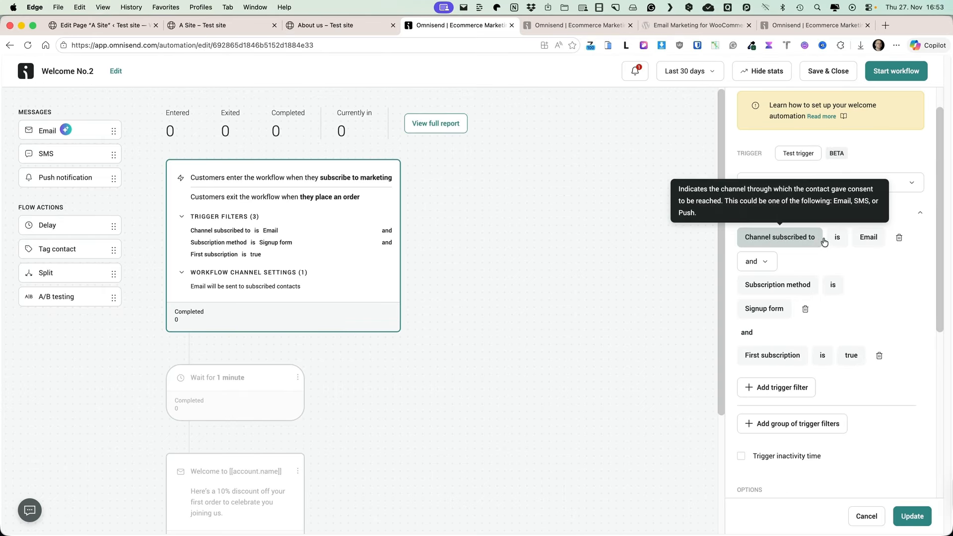
pyautogui.scroll(-1, 853, 293)
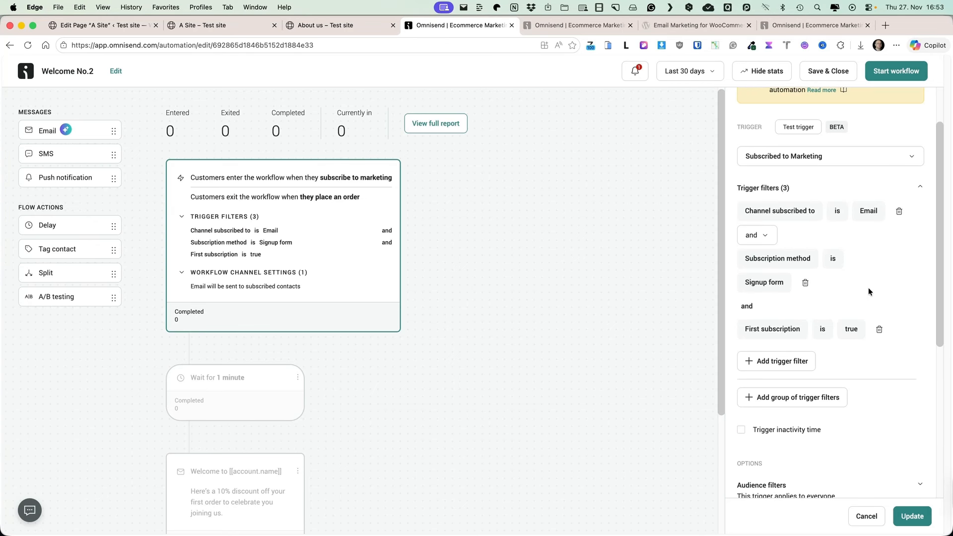
pyautogui.scroll(-1, 868, 288)
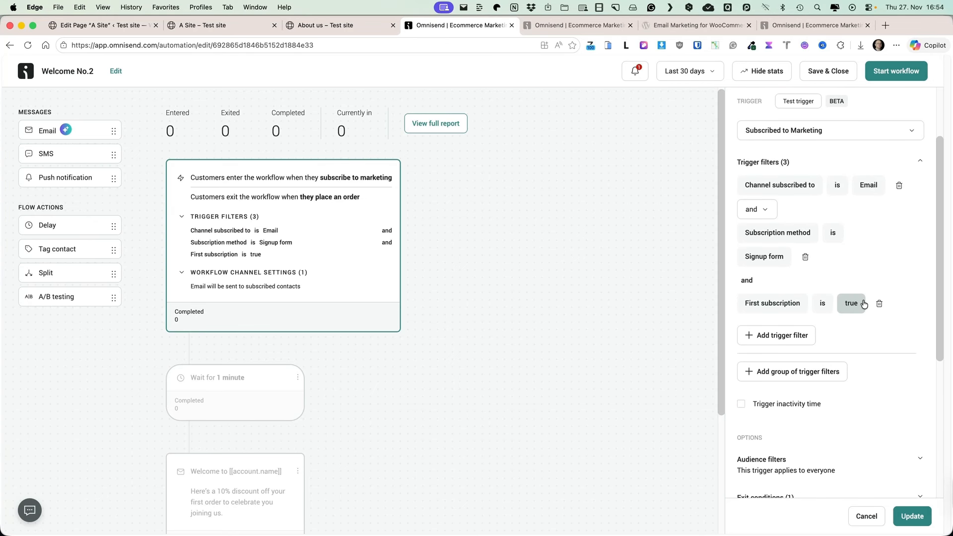
pyautogui.scroll(-1, 839, 310)
pyautogui.click(803, 314)
pyautogui.scroll(-5, 863, 306)
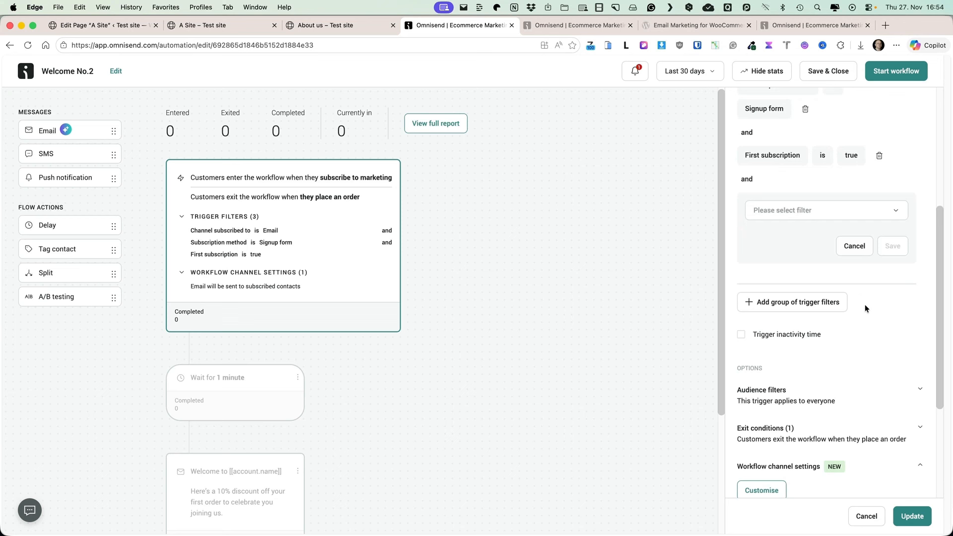
pyautogui.click(785, 217)
pyautogui.click(775, 361)
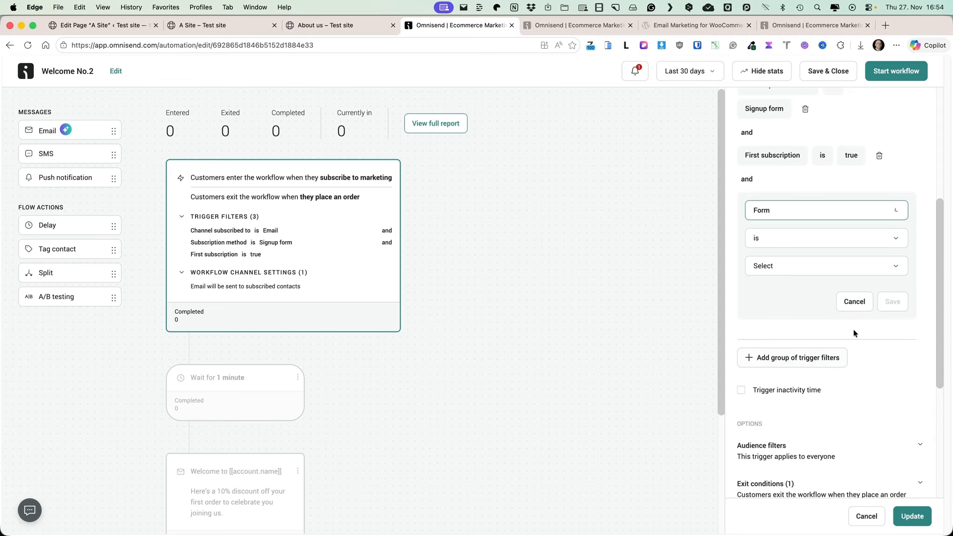
pyautogui.click(778, 268)
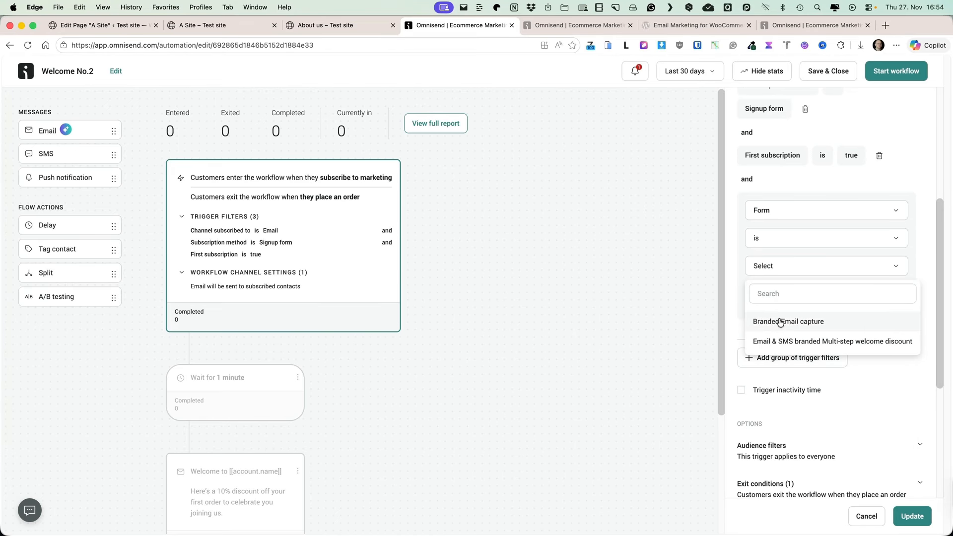
pyautogui.click(780, 322)
pyautogui.click(889, 302)
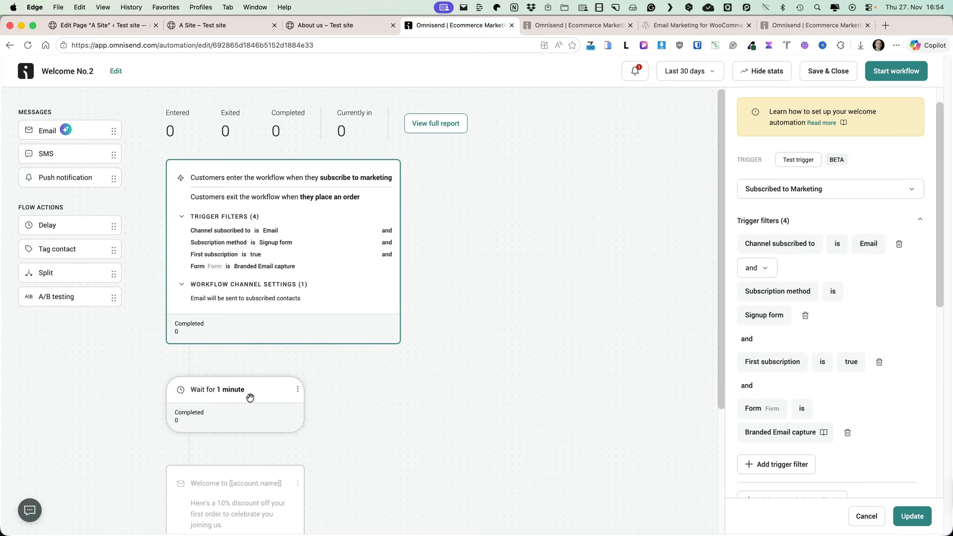
# Set the delay before the welcome email to Immediately
pyautogui.click(233, 391)
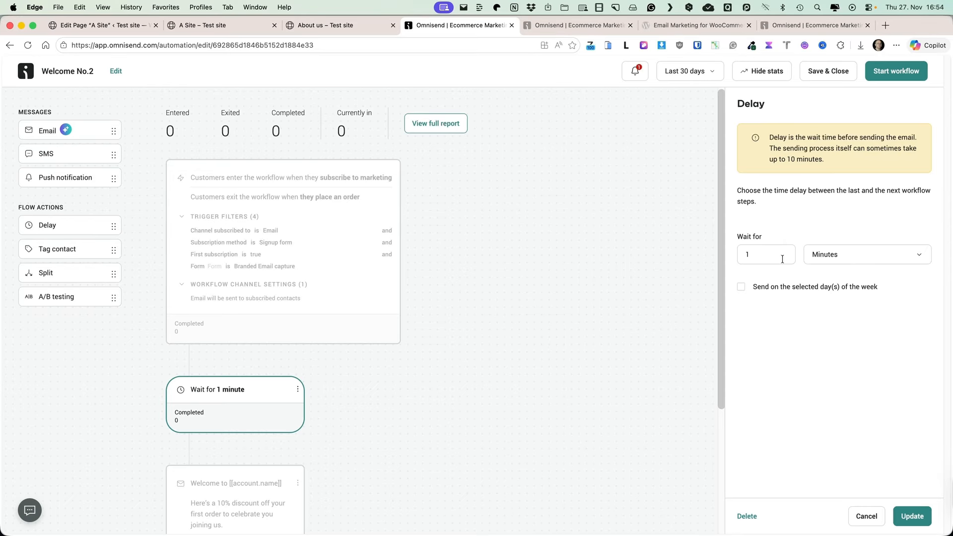
pyautogui.click(862, 256)
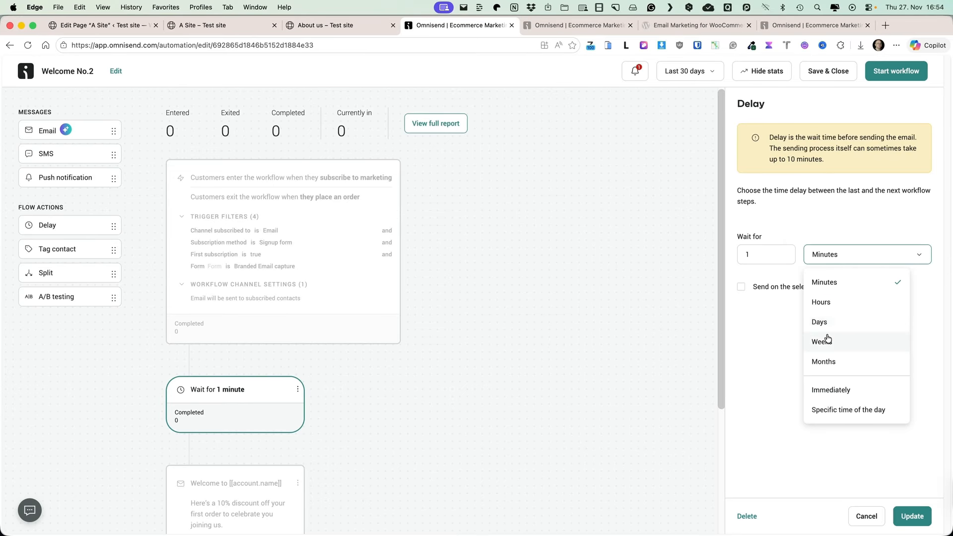
pyautogui.click(833, 390)
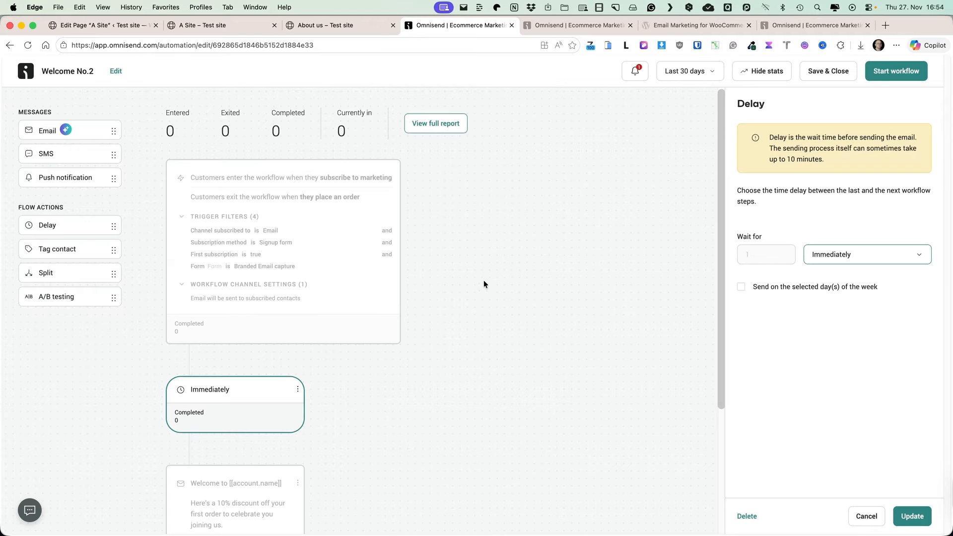
# Open the workflow's welcome email settings and review the subject line, preheader, sender details and content preview
pyautogui.scroll(-5, 471, 281)
pyautogui.click(219, 316)
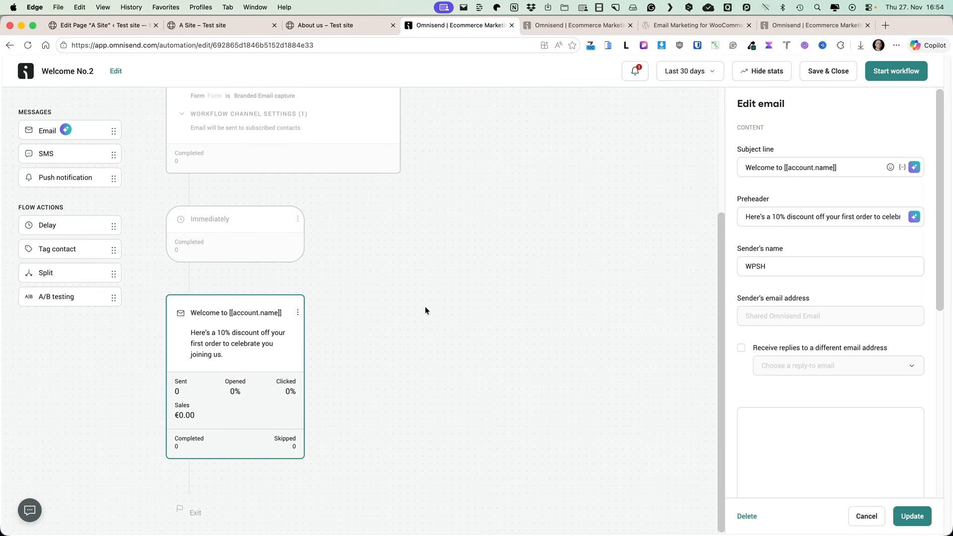
pyautogui.scroll(2, 497, 258)
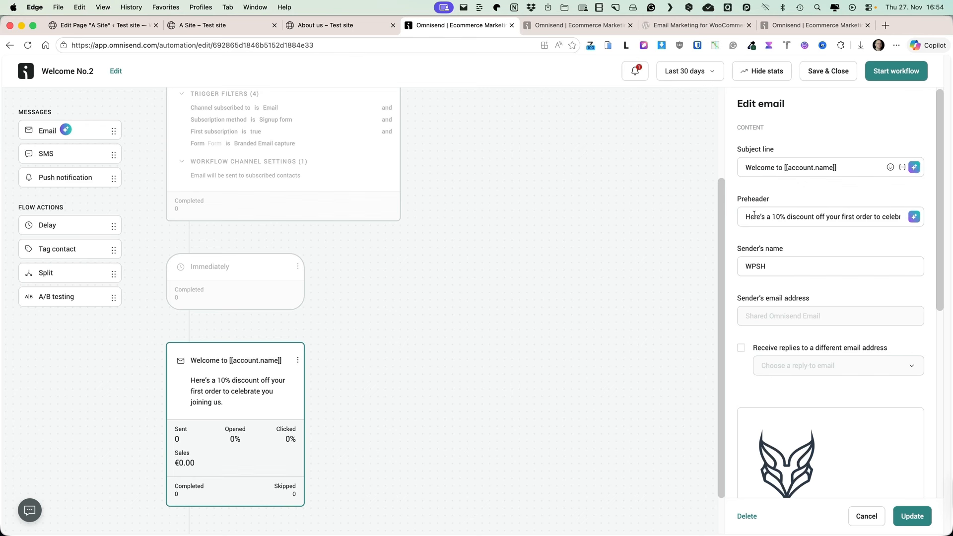
pyautogui.click(774, 216)
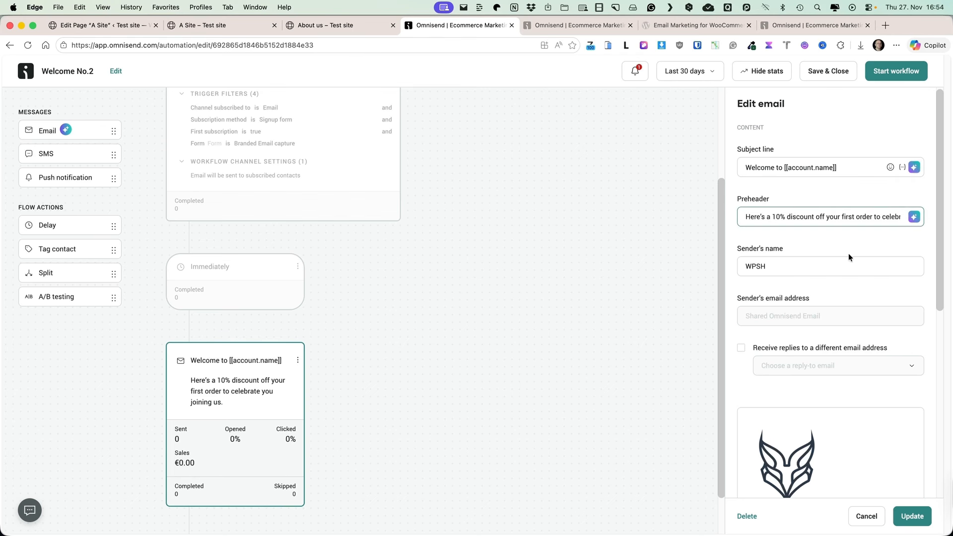
pyautogui.scroll(-2, 847, 253)
pyautogui.scroll(-2, 799, 234)
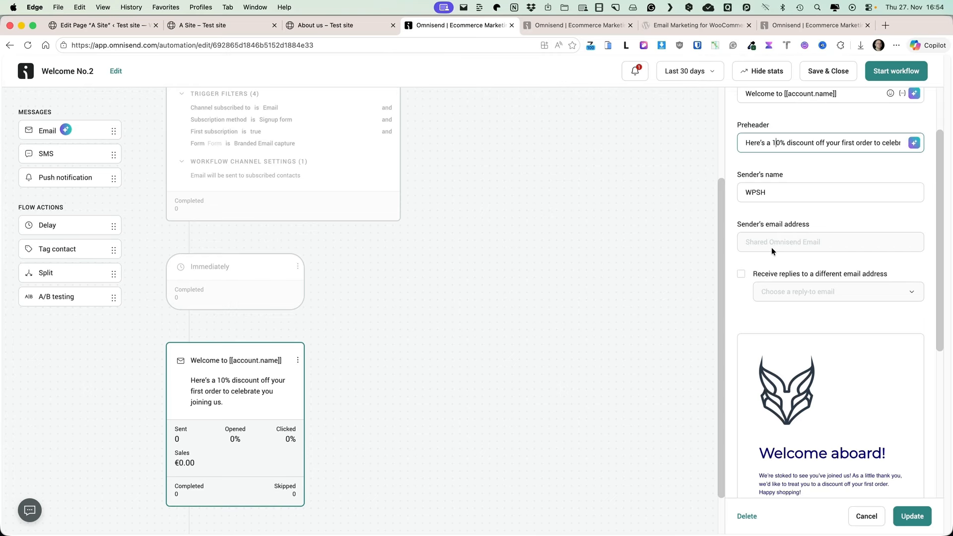
pyautogui.scroll(-7, 774, 248)
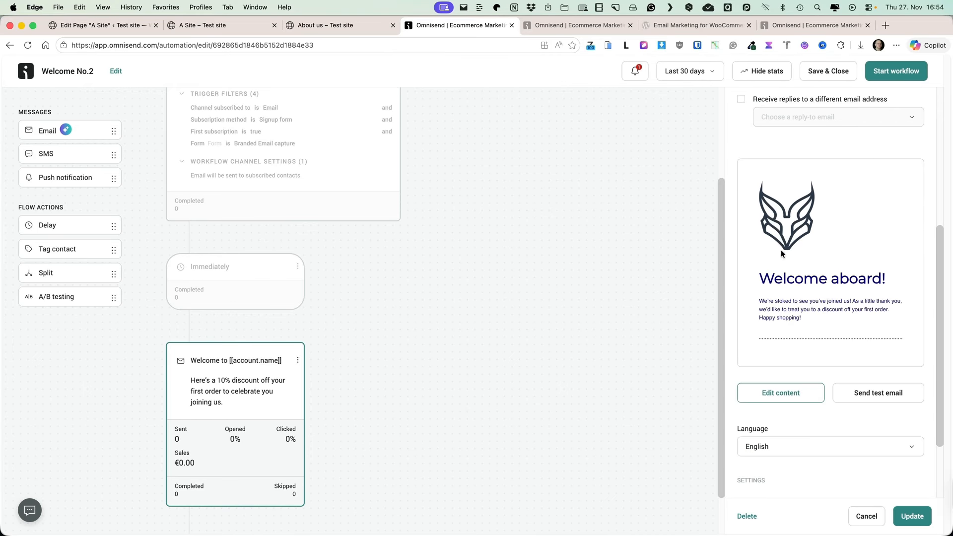
# Open the content of the workflow's welcome email for editing
pyautogui.scroll(-1, 845, 308)
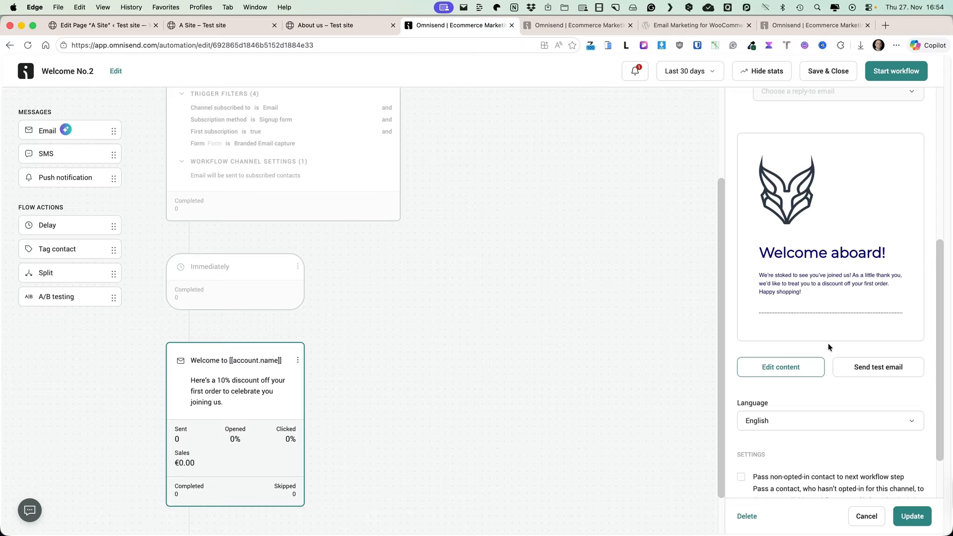
pyautogui.click(770, 370)
pyautogui.click(578, 311)
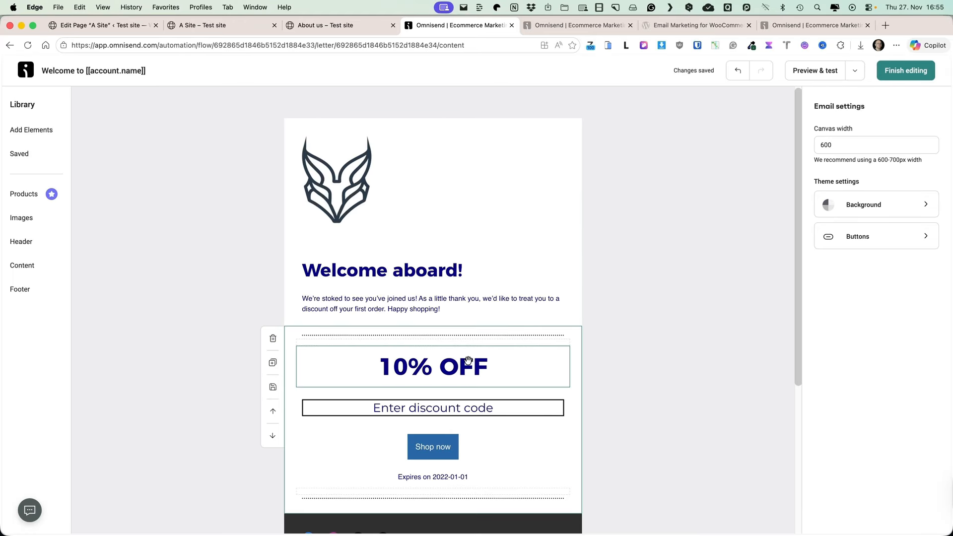
# Replace the email's static discount code block with a Unique discount block placed just above the footer
pyautogui.click(401, 408)
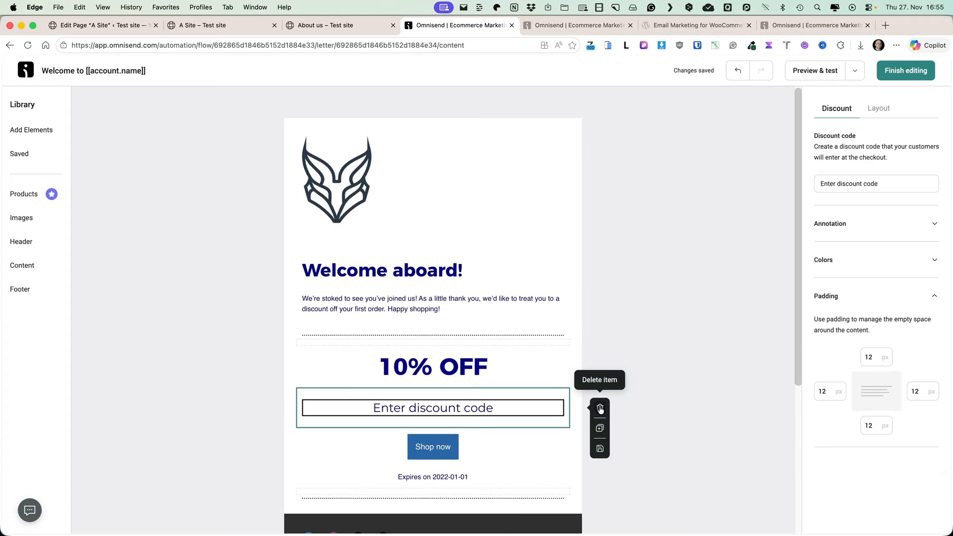
pyautogui.click(599, 407)
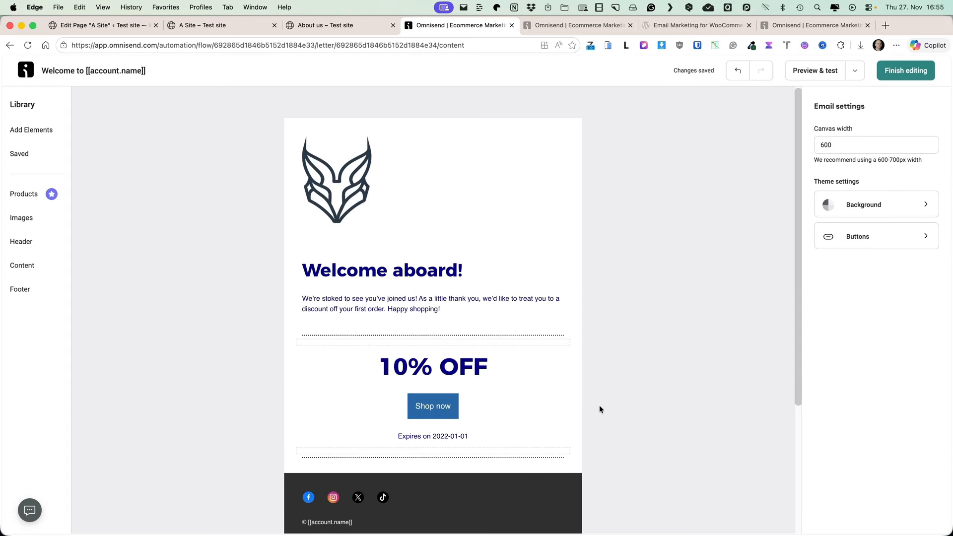
pyautogui.click(31, 130)
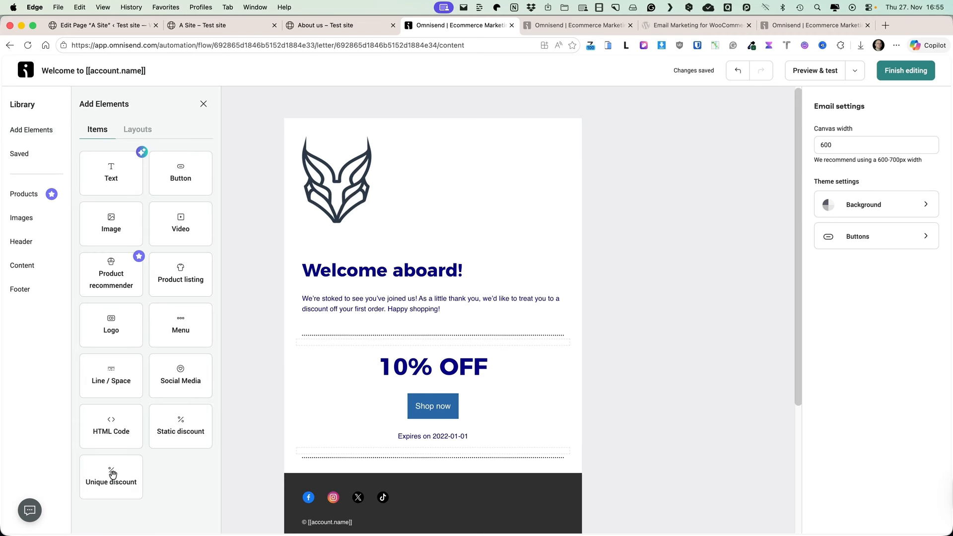
pyautogui.moveTo(113, 475); pyautogui.dragTo(427, 400)
# Delete the Shop now button and the 10% OFF heading from the email
pyautogui.click(538, 310)
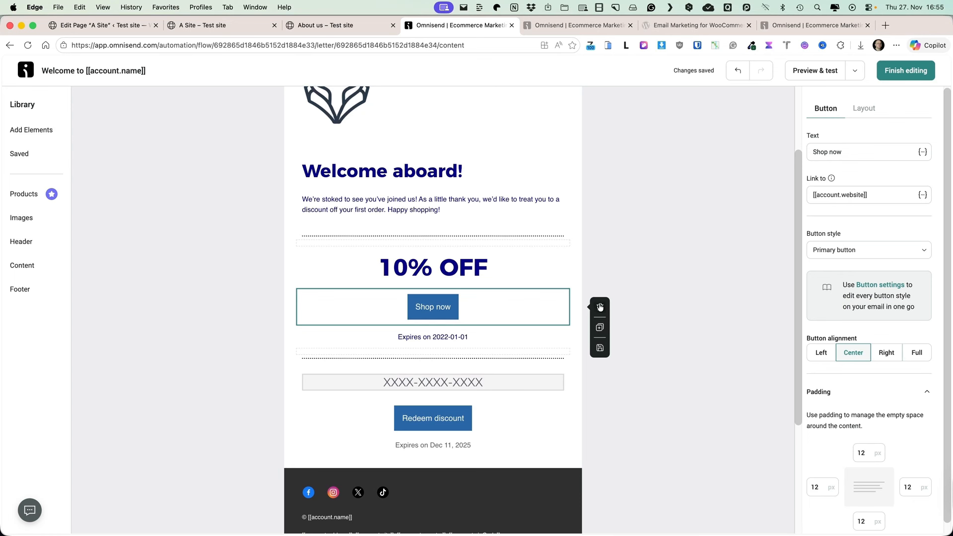
pyautogui.click(599, 307)
pyautogui.click(601, 301)
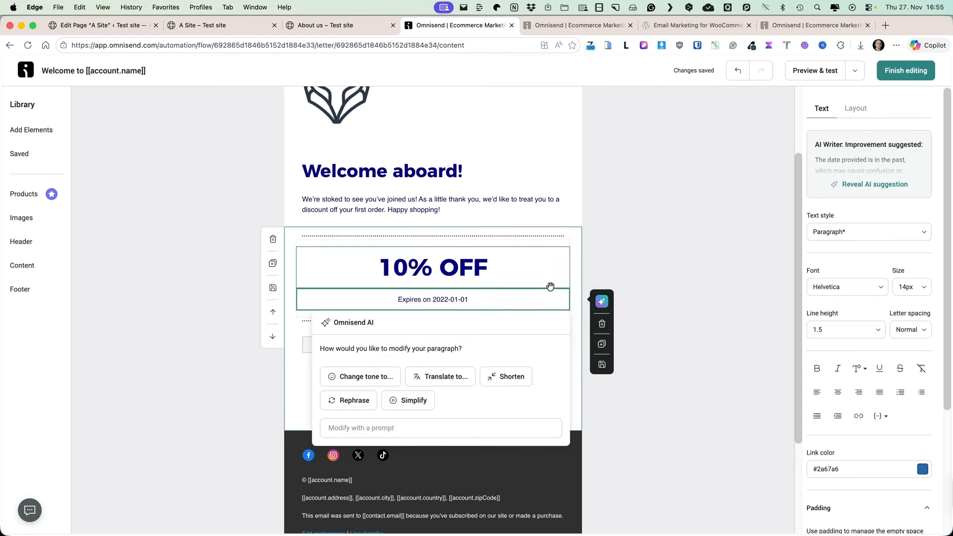
pyautogui.click(550, 286)
pyautogui.click(602, 292)
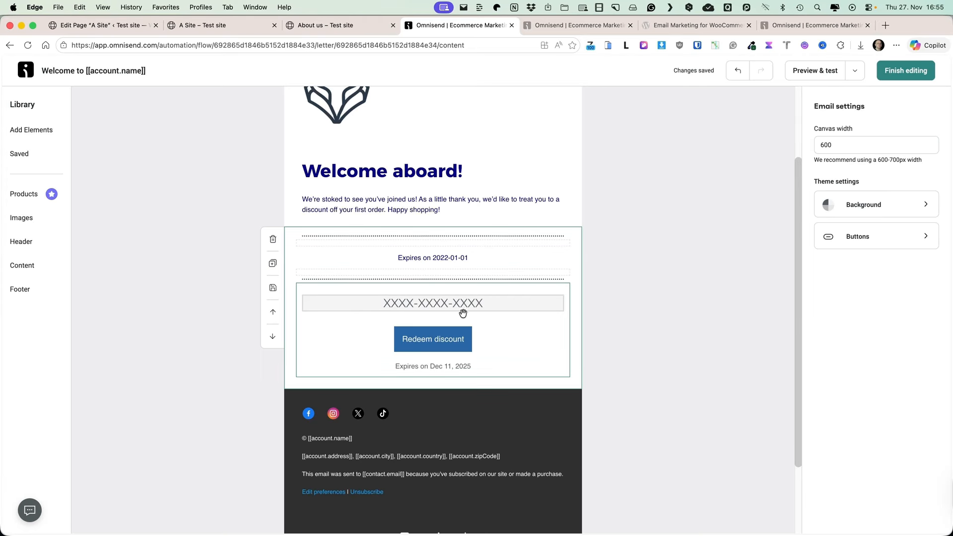
# Enable reuse of the unique discount code across the workflow for the new discount block, and accept the override
pyautogui.click(429, 308)
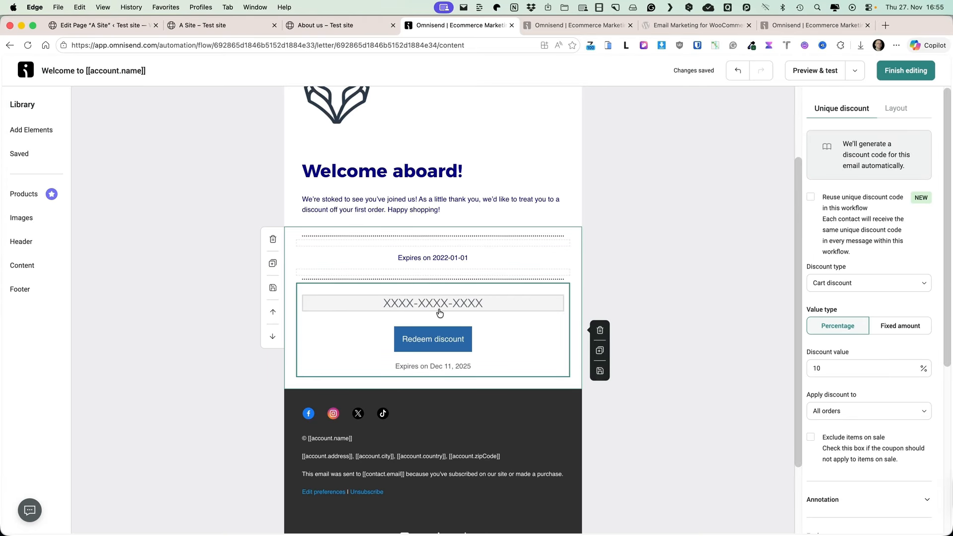
pyautogui.click(810, 197)
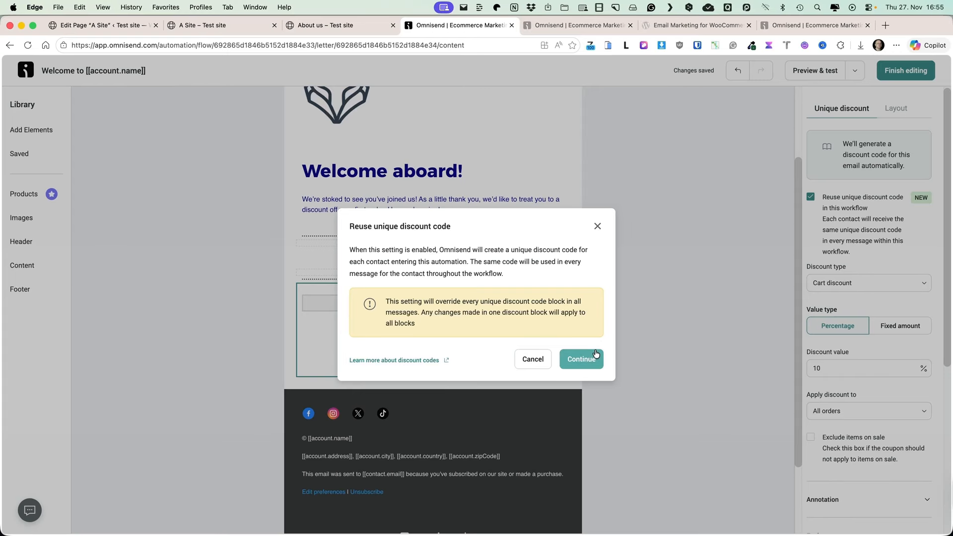
pyautogui.click(587, 362)
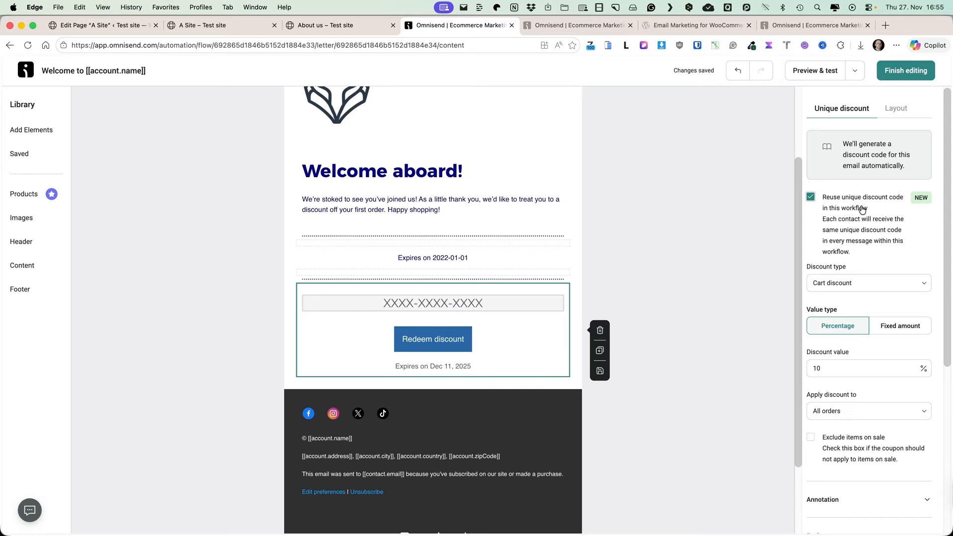
# Switch to the WordPress admin to examine the WooCommerce coupons list, and return to the Omnisend email editor
pyautogui.click(91, 25)
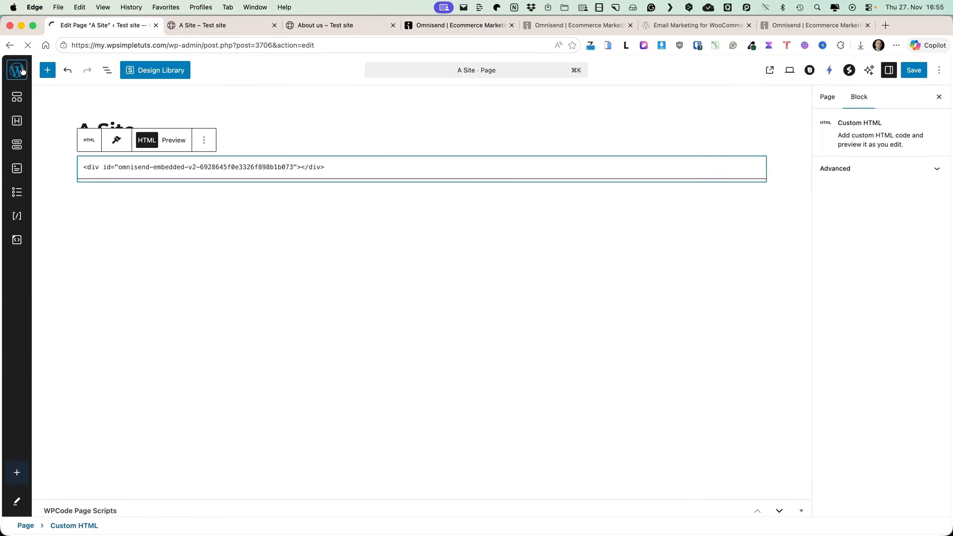
pyautogui.moveTo(36, 411)
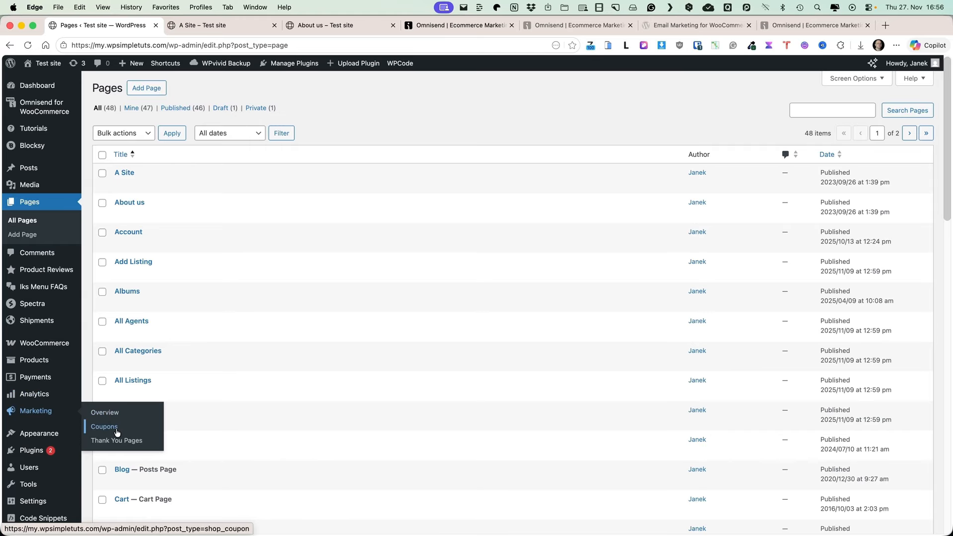
pyautogui.click(116, 430)
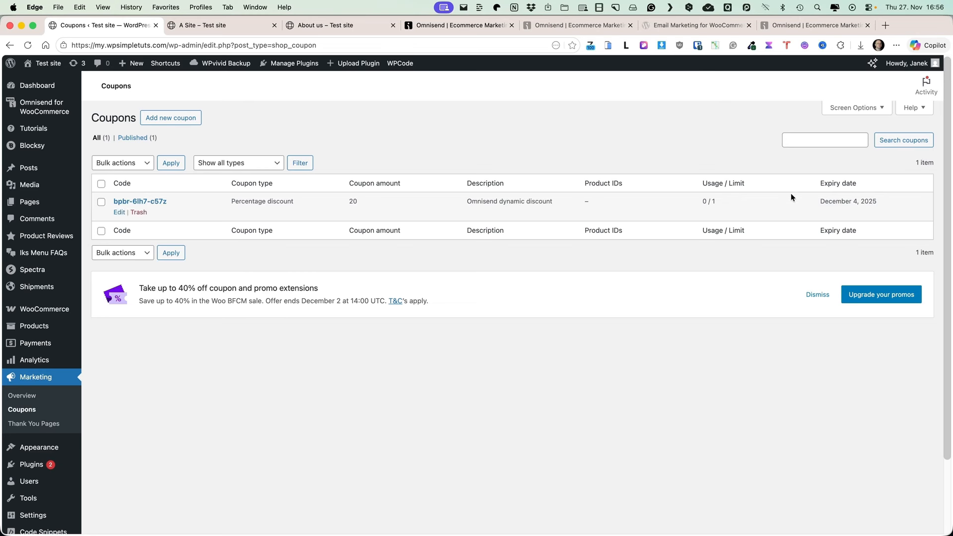
pyautogui.click(195, 27)
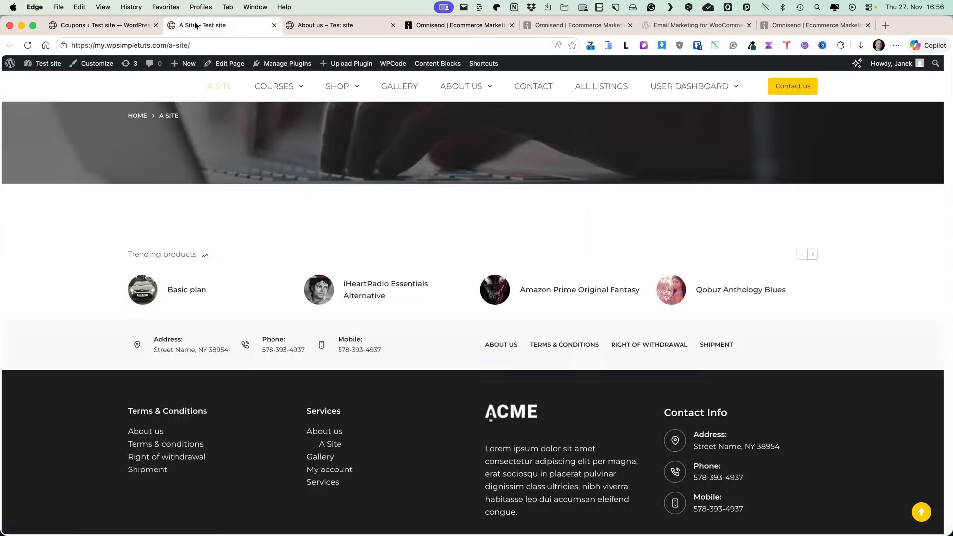
pyautogui.click(430, 27)
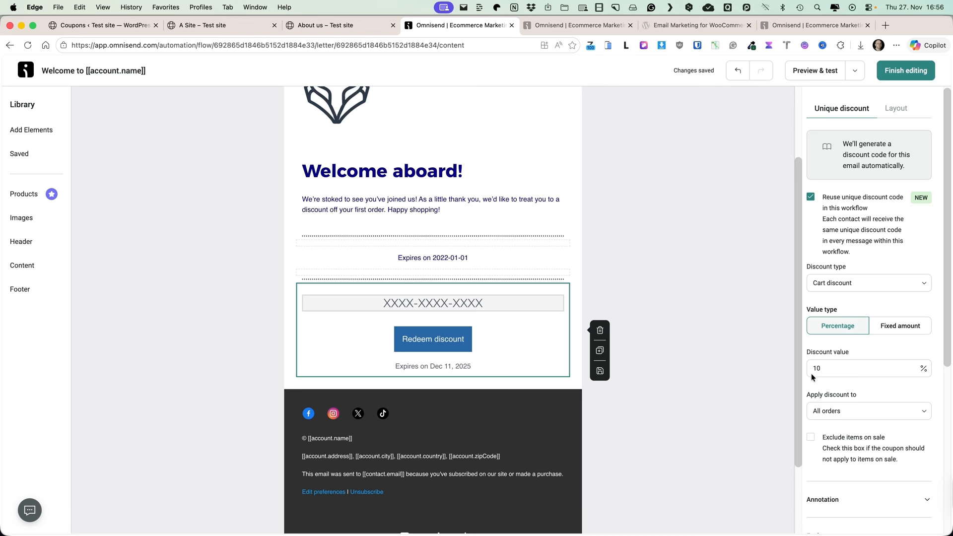
# Exclude items on sale from the unique discount while keeping it applied to All orders
pyautogui.scroll(-4, 843, 367)
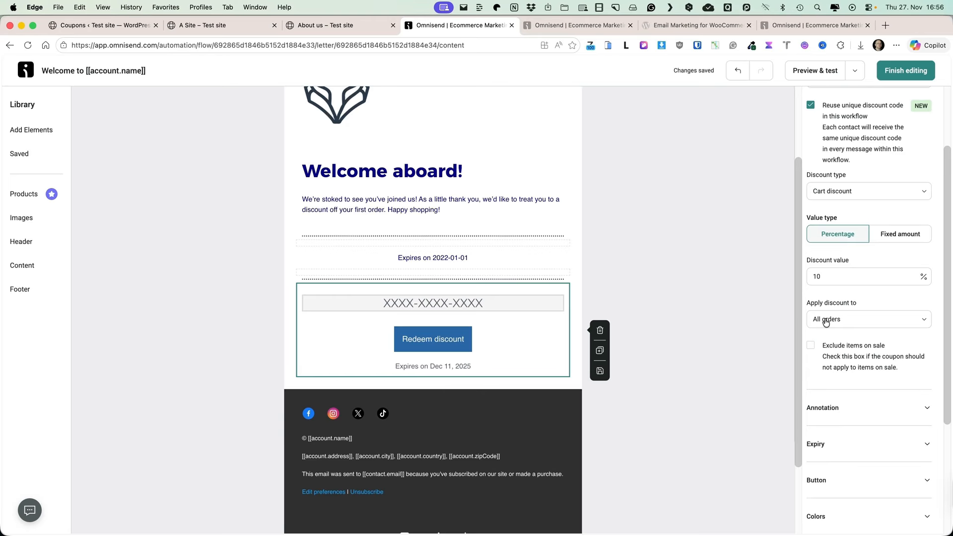
pyautogui.click(857, 320)
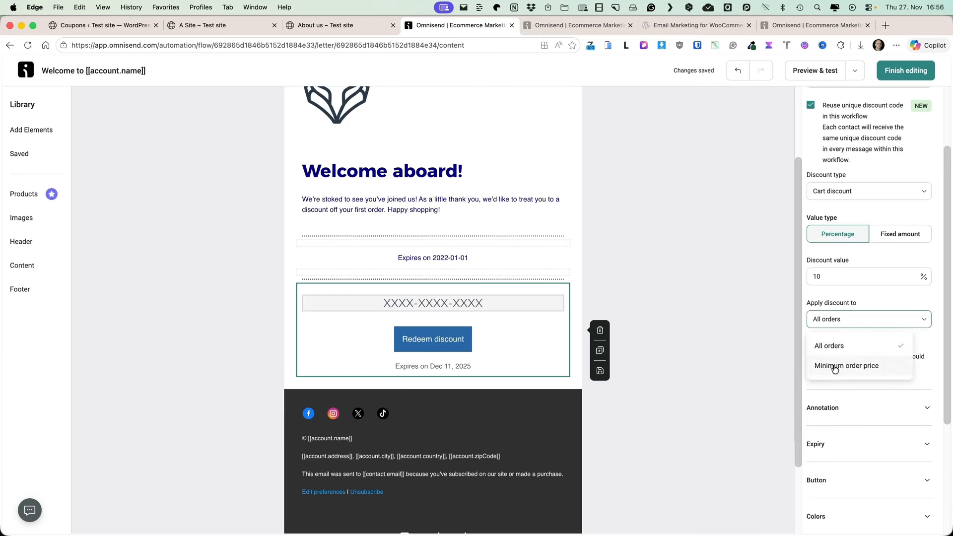
pyautogui.click(861, 304)
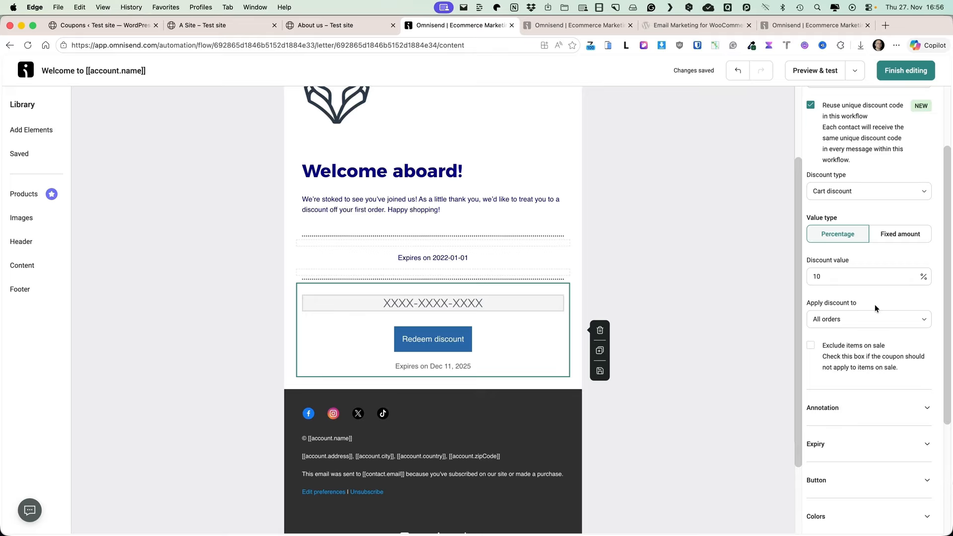
pyautogui.scroll(-4, 874, 304)
pyautogui.click(810, 250)
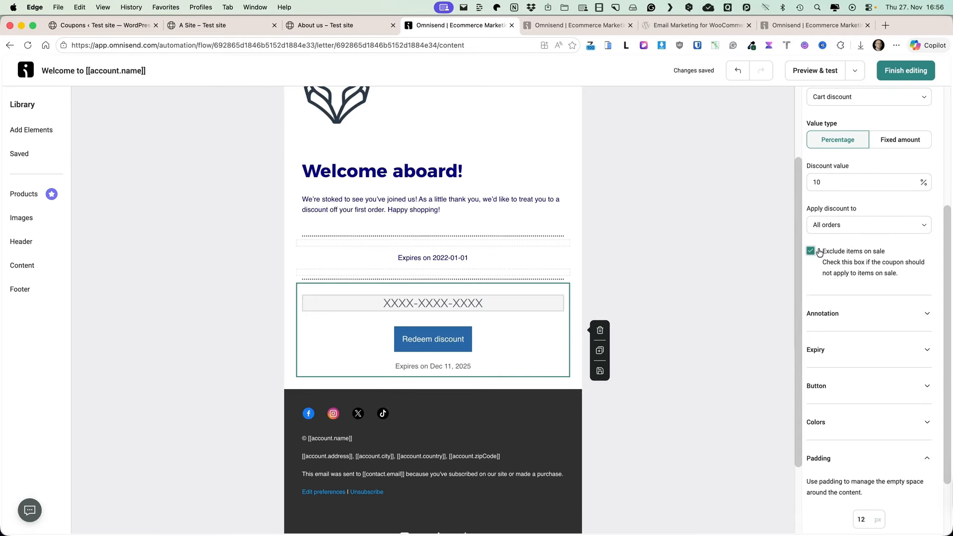
# Review the Gmail annotation options of the unique discount block
pyautogui.scroll(-1, 912, 282)
pyautogui.scroll(-1, 911, 283)
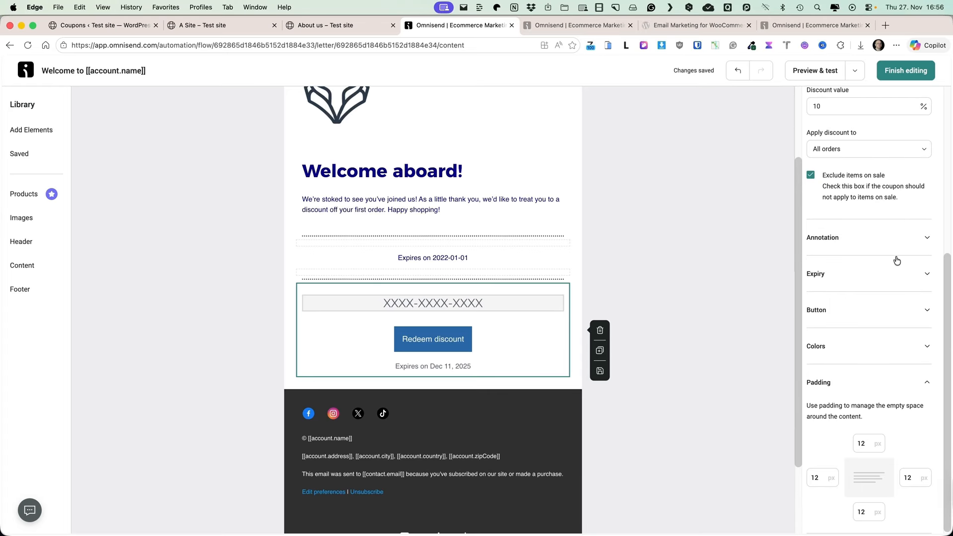
pyautogui.click(904, 241)
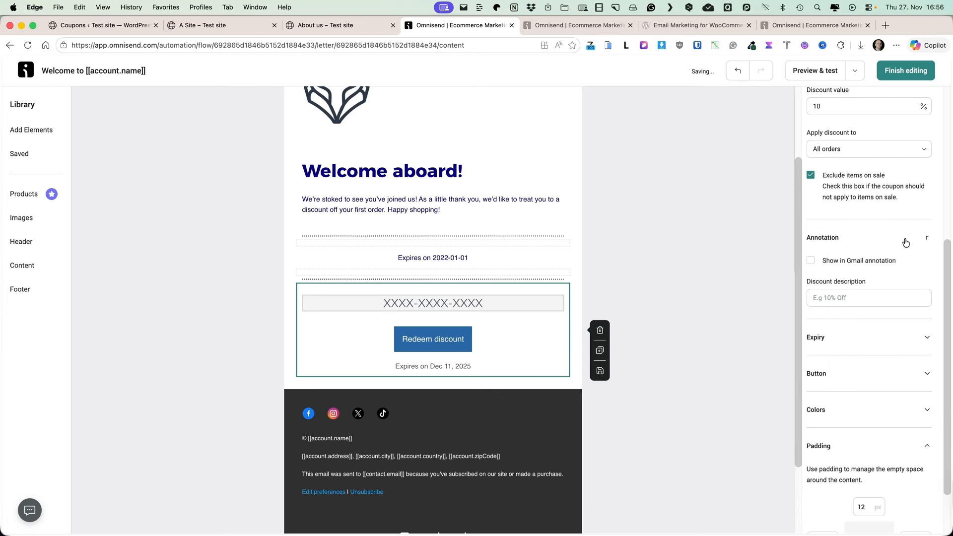
pyautogui.click(811, 261)
# Set the unique discount to expire in 7 days, keeping the current expiry date format
pyautogui.click(850, 343)
pyautogui.scroll(-3, 915, 327)
pyautogui.doubleClick(816, 243)
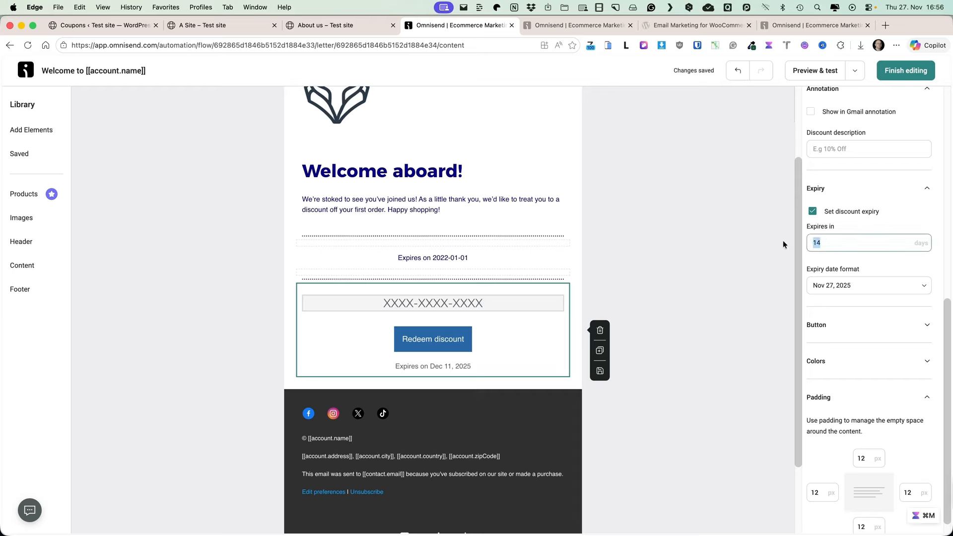
pyautogui.write('7')
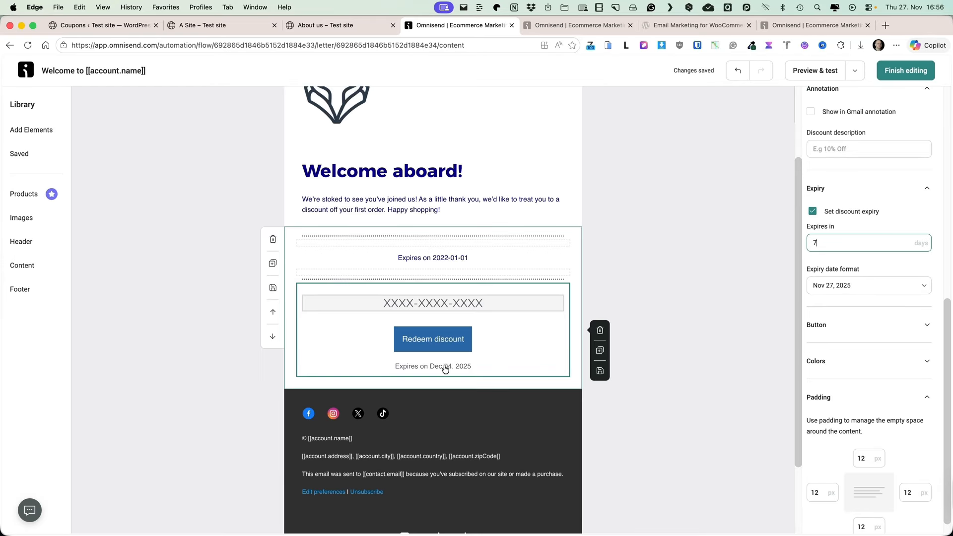
pyautogui.click(877, 289)
pyautogui.click(878, 289)
# Change the discount button's text to "Redeem discount ›"
pyautogui.click(862, 324)
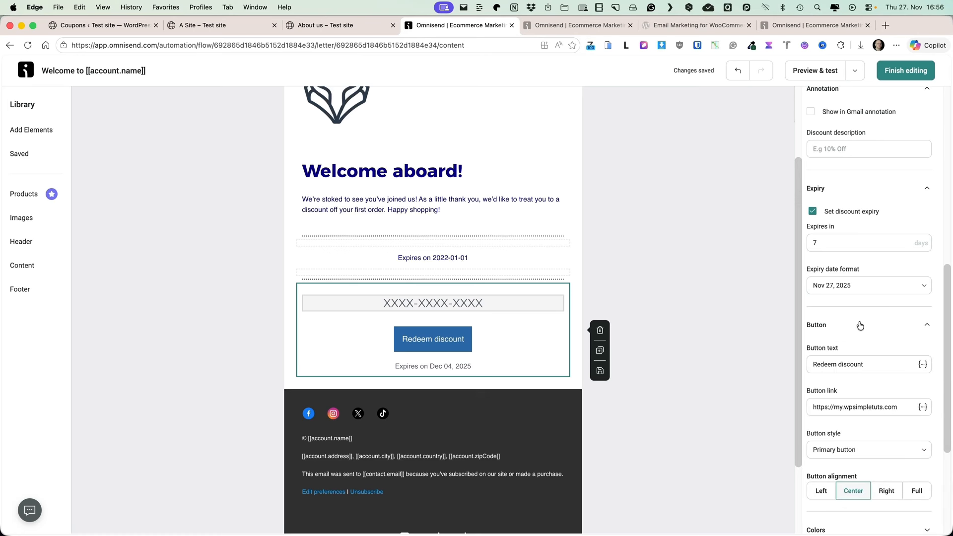
pyautogui.click(875, 365)
pyautogui.write('›')
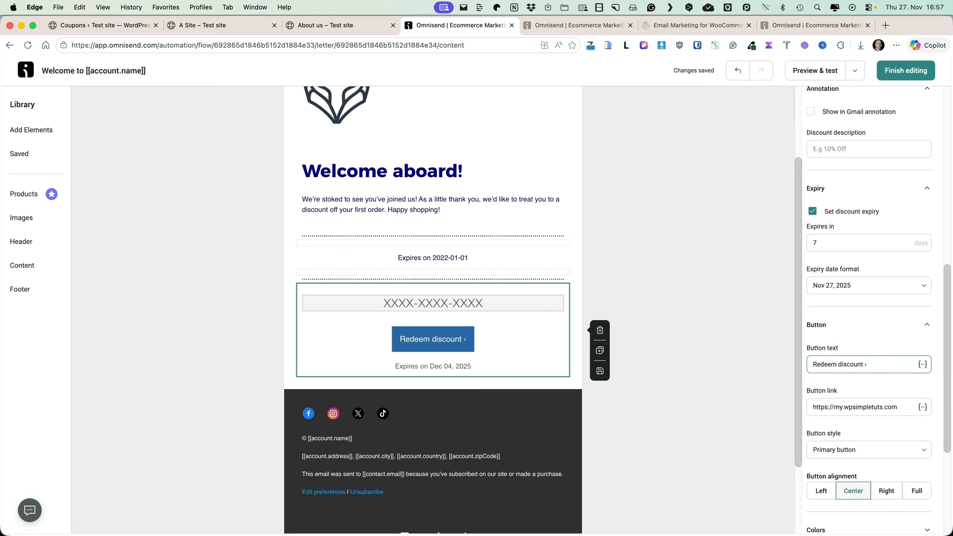
pyautogui.scroll(-1, 844, 363)
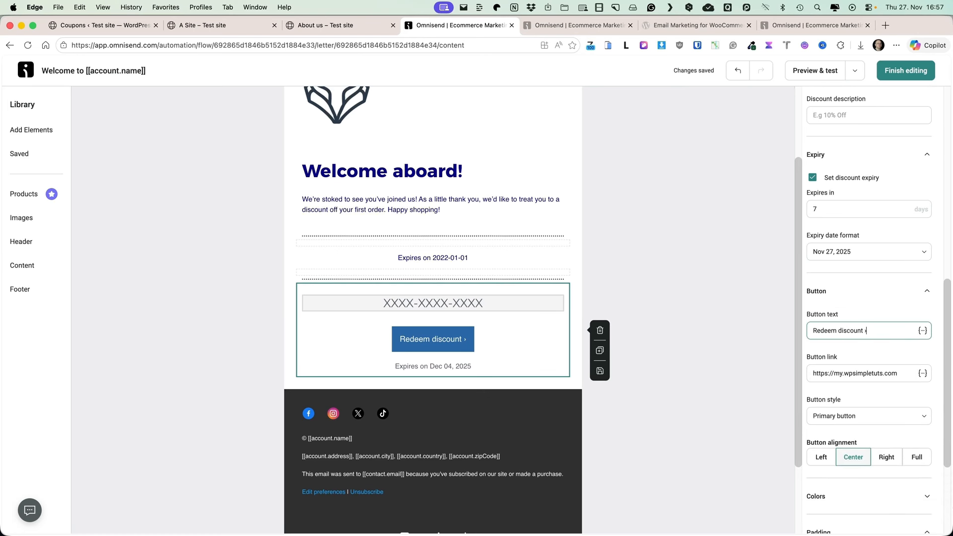
pyautogui.click(328, 24)
pyautogui.rightClick(343, 90)
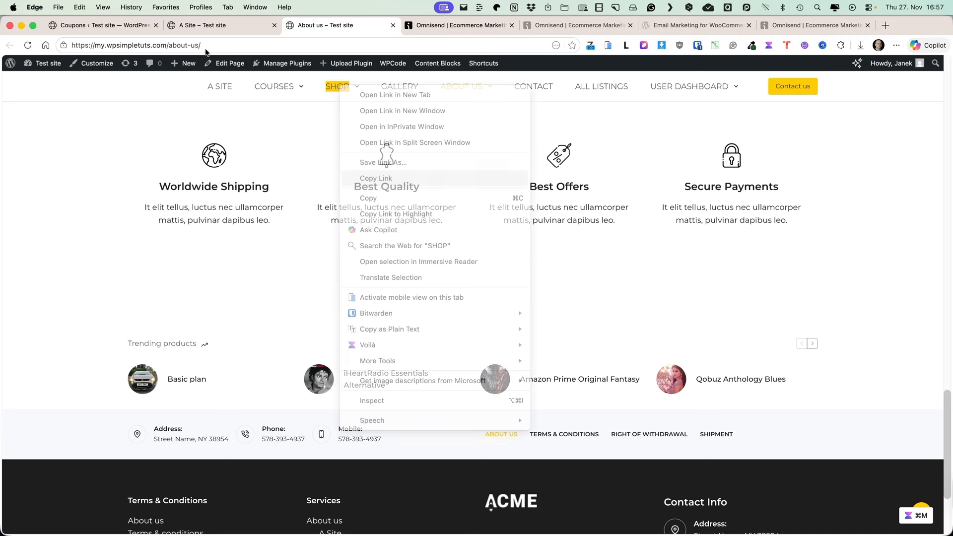
pyautogui.click(106, 26)
pyautogui.click(459, 25)
pyautogui.tripleClick(899, 373)
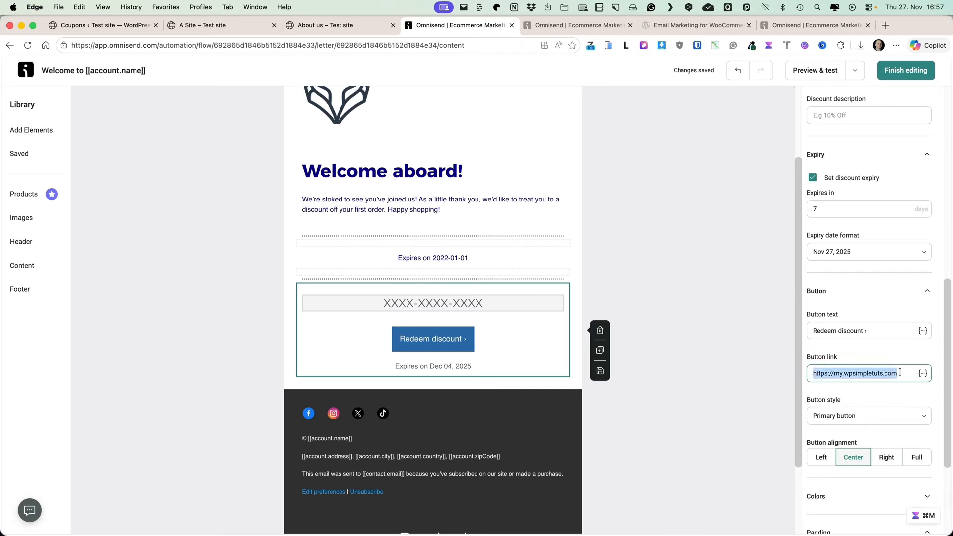
pyautogui.write('https://my.wpsimpletuts.com/shop/')
# Look through the contact and account personalization tags available for the discount button's link
pyautogui.click(921, 373)
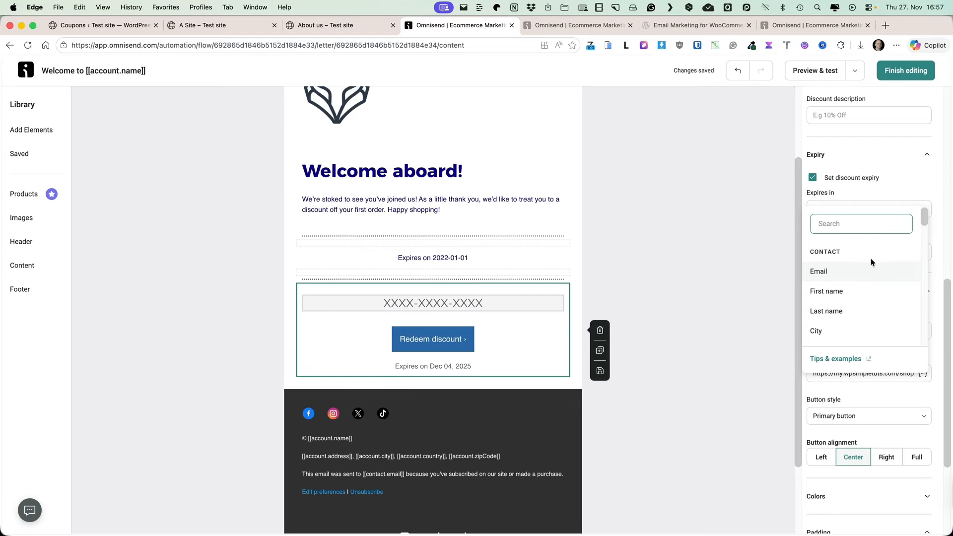
pyautogui.scroll(-3, 870, 258)
pyautogui.scroll(-5, 873, 266)
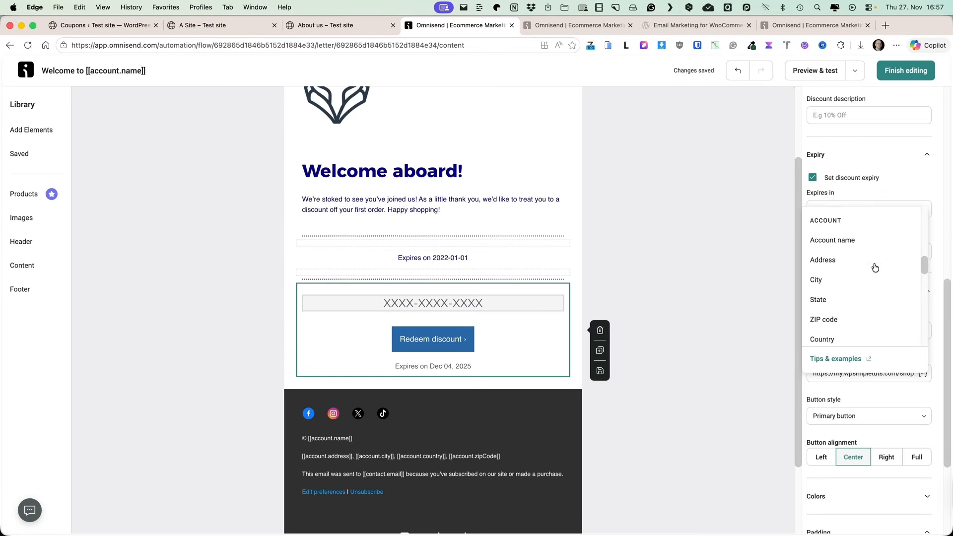
pyautogui.click(882, 394)
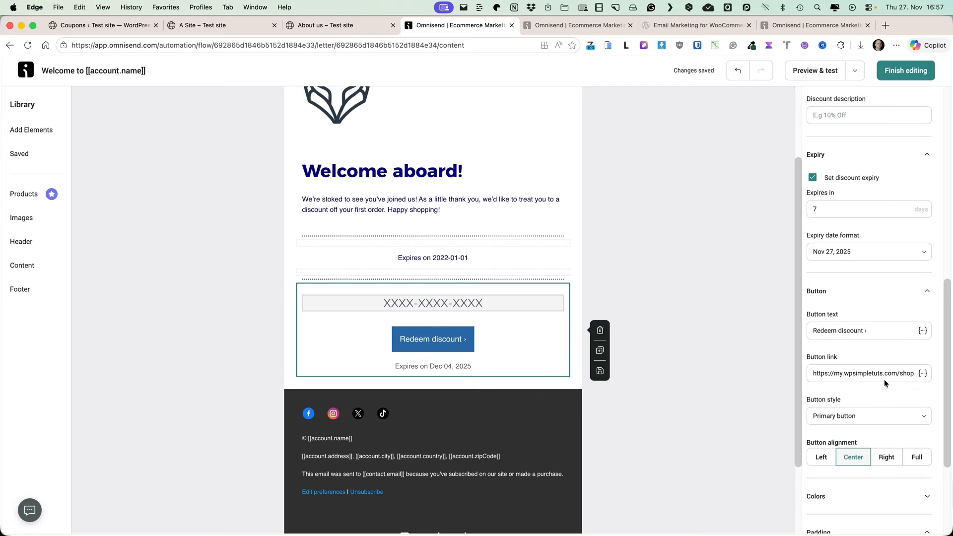
# Set the discount button's alignment to Full
pyautogui.scroll(-5, 883, 379)
pyautogui.scroll(-1, 886, 381)
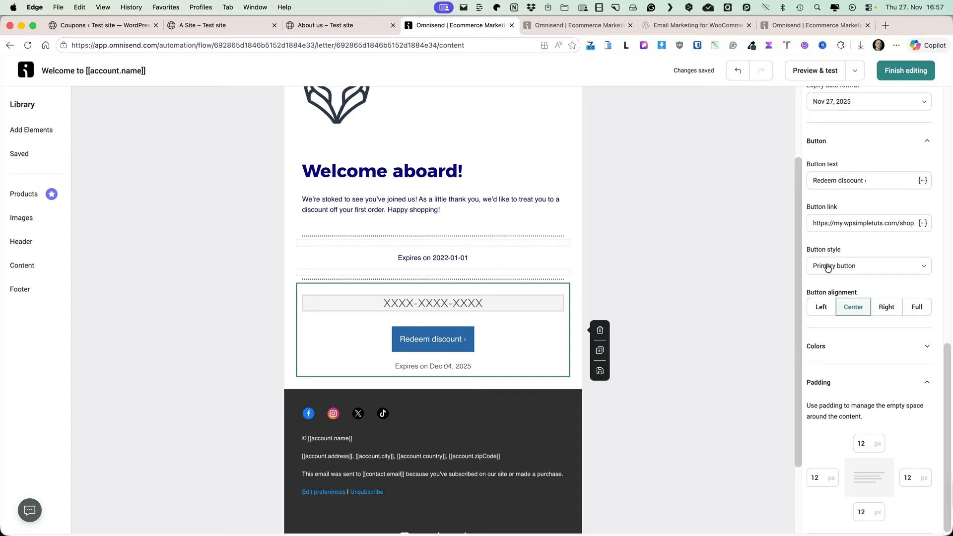
pyautogui.click(917, 309)
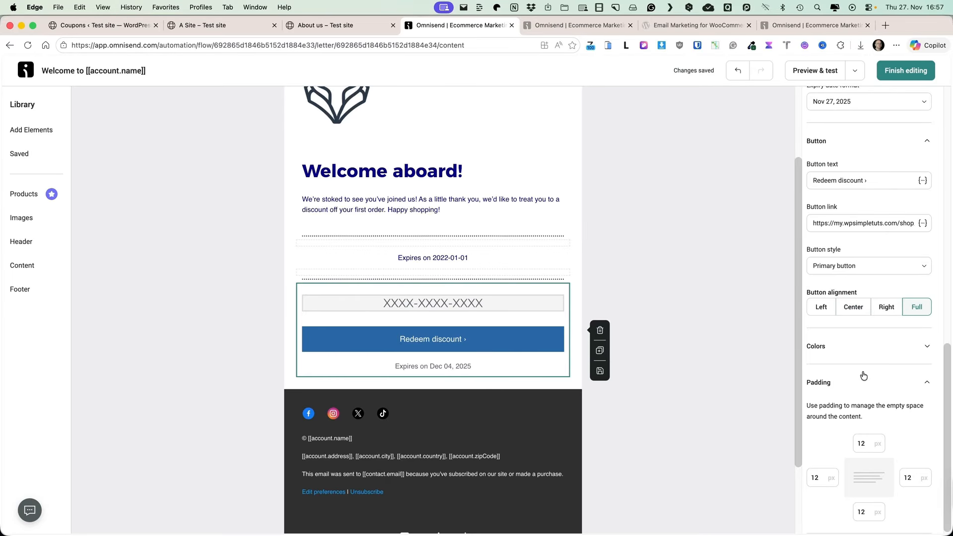
# Add a centered Heading Large text element reading "10% OFF" directly above the discount code
pyautogui.scroll(3, 858, 373)
pyautogui.click(27, 133)
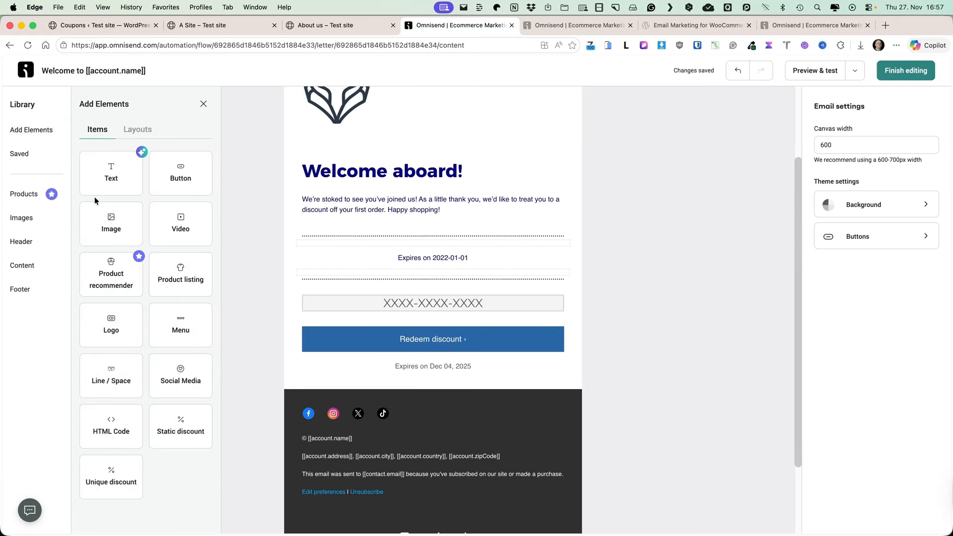
pyautogui.moveTo(110, 172); pyautogui.dragTo(381, 309)
pyautogui.click(866, 231)
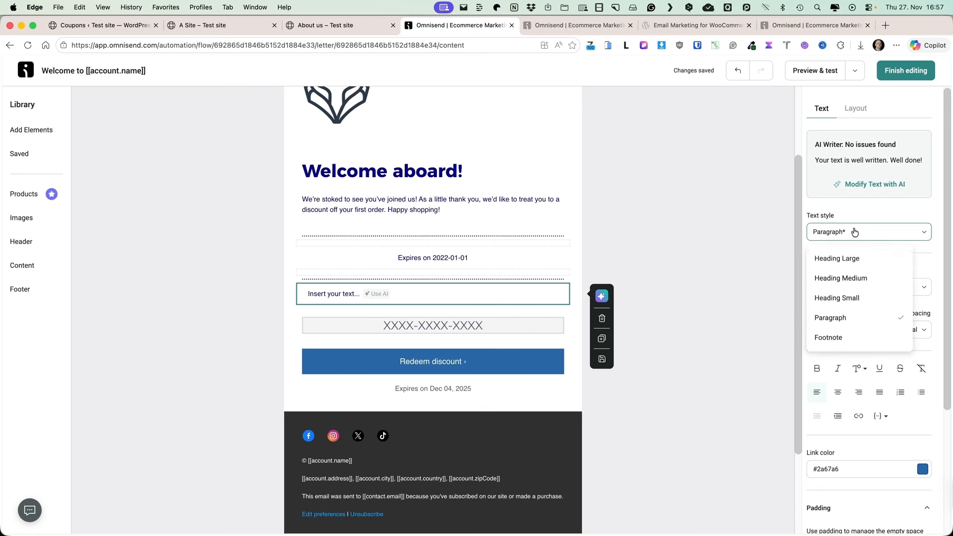
pyautogui.click(840, 258)
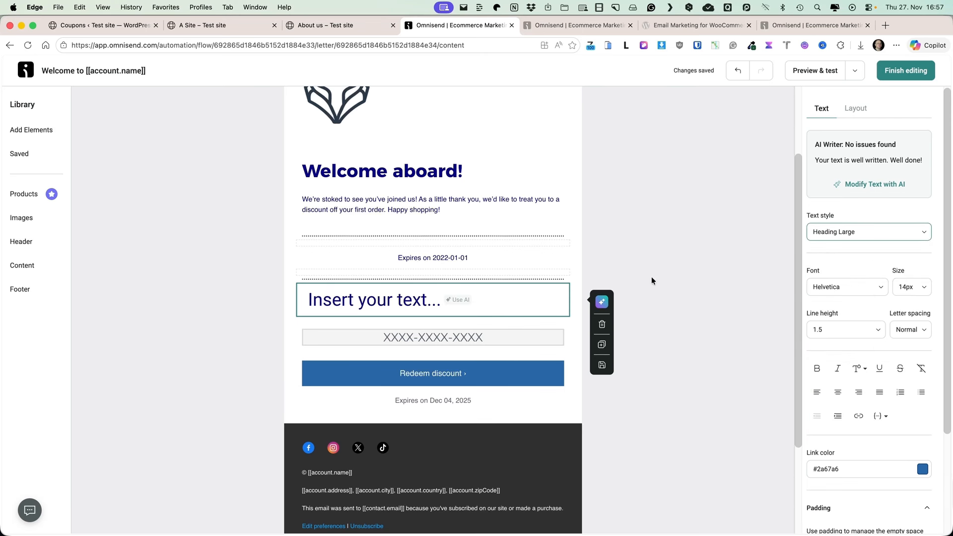
pyautogui.click(838, 392)
pyautogui.write('10')
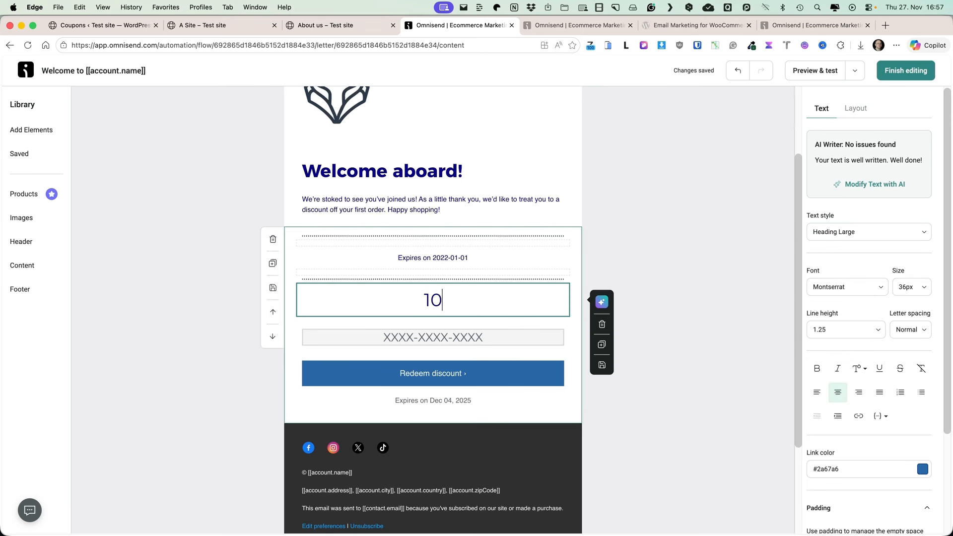
pyautogui.write('% OFF')
# Delete the "Expires on 2022-01-01" text between the dotted lines and finish editing the welcome email
pyautogui.click(432, 263)
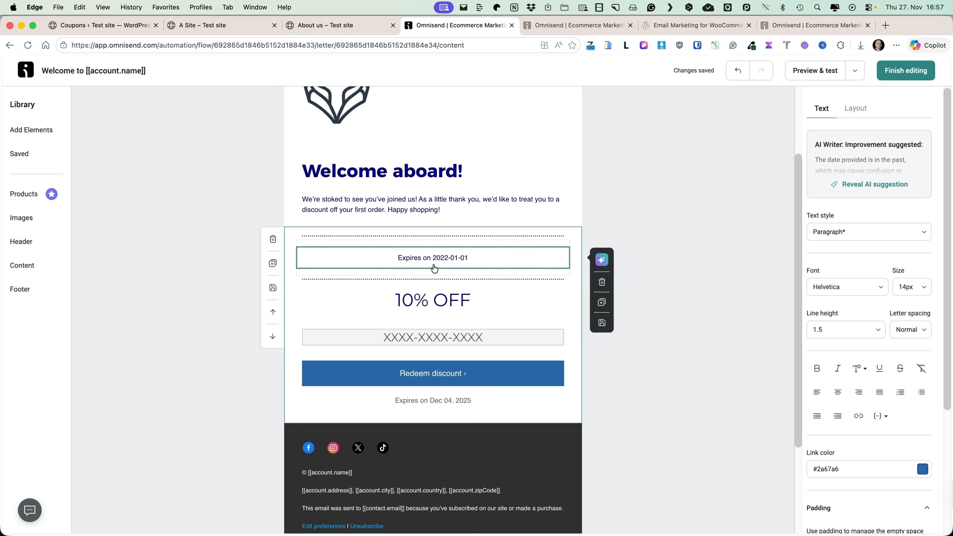
pyautogui.click(601, 282)
pyautogui.click(388, 209)
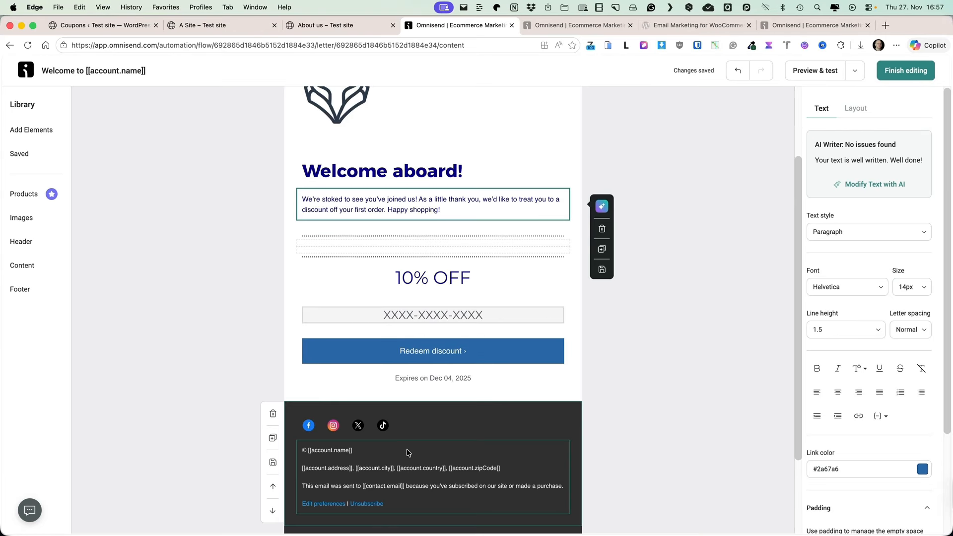
pyautogui.scroll(-3, 449, 406)
pyautogui.scroll(3, 449, 405)
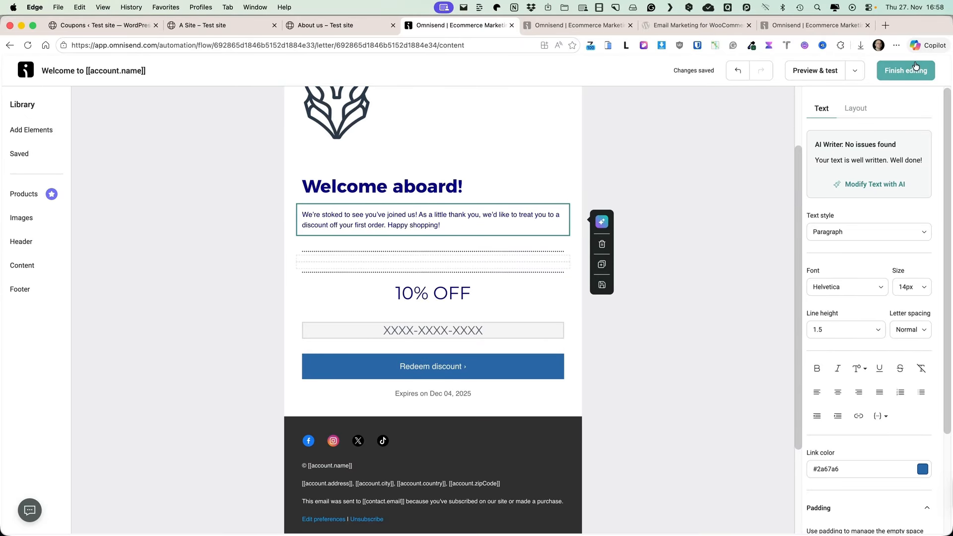
pyautogui.click(901, 71)
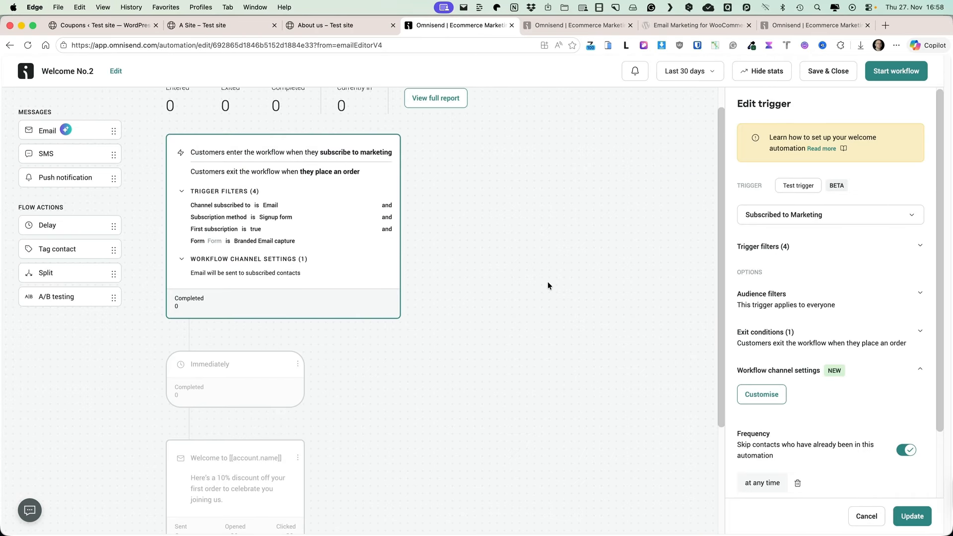
# Try out an SMS message step directly below the workflow trigger and delete it again
pyautogui.scroll(-3, 547, 285)
pyautogui.scroll(3, 548, 286)
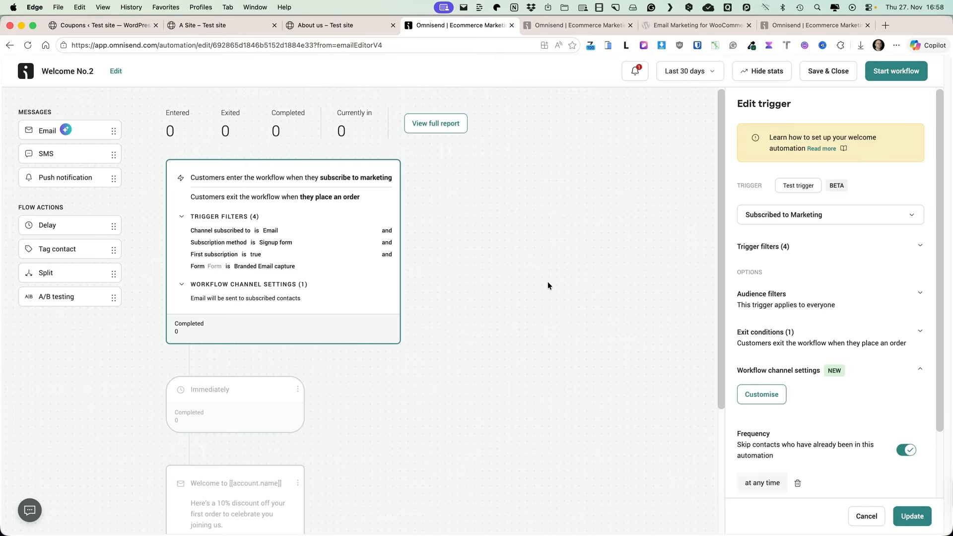
pyautogui.moveTo(31, 153); pyautogui.dragTo(218, 362)
pyautogui.scroll(-1, 428, 335)
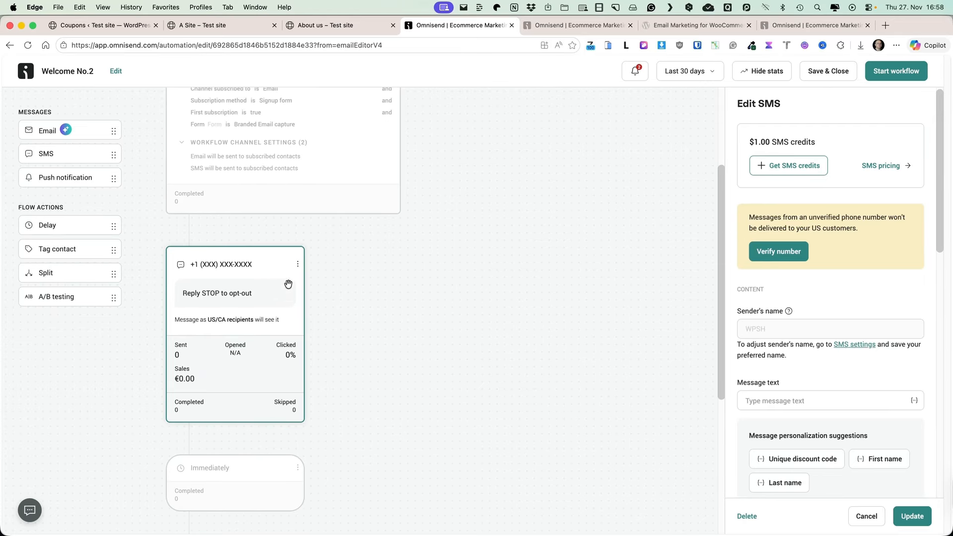
pyautogui.click(297, 264)
pyautogui.click(274, 286)
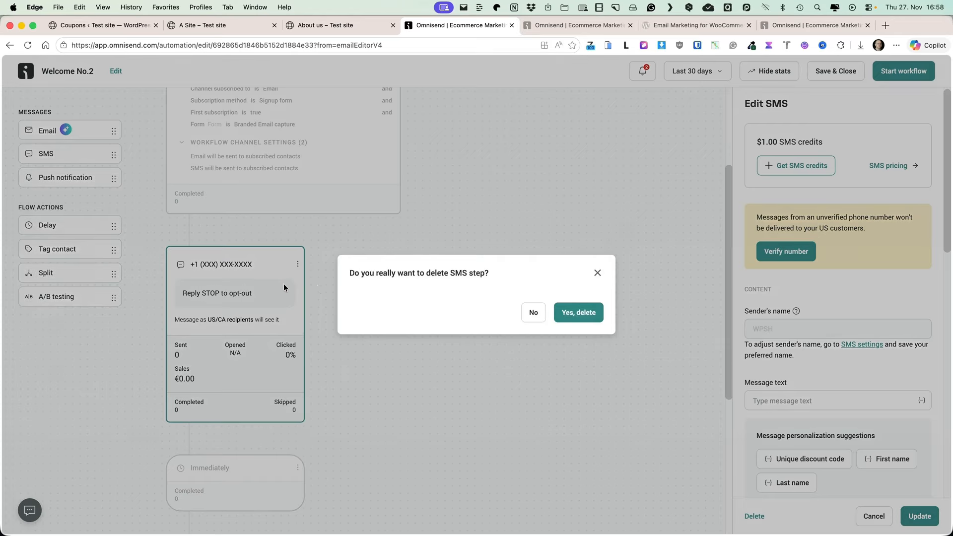
pyautogui.click(596, 313)
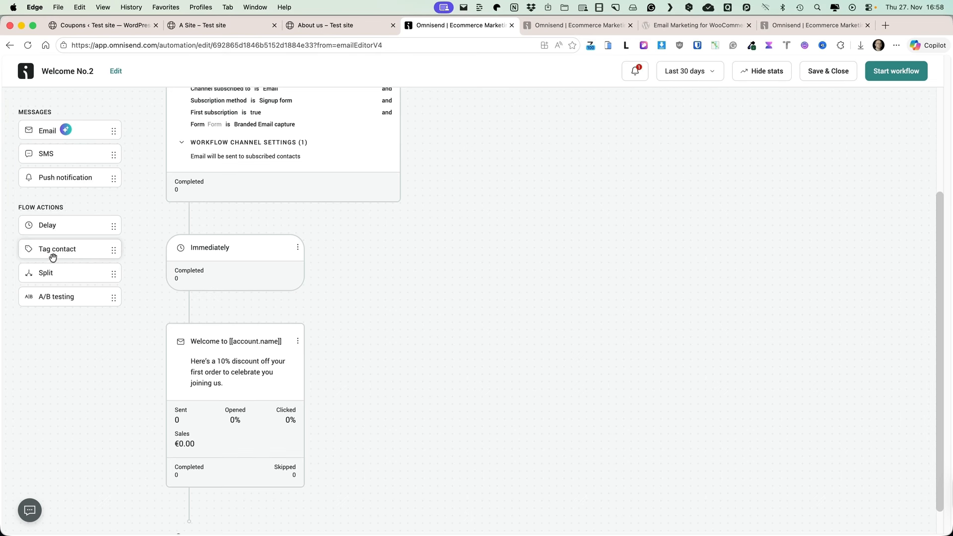
# Try out a Split step directly below the workflow trigger and delete it together with its NO path
pyautogui.moveTo(55, 266); pyautogui.dragTo(189, 220)
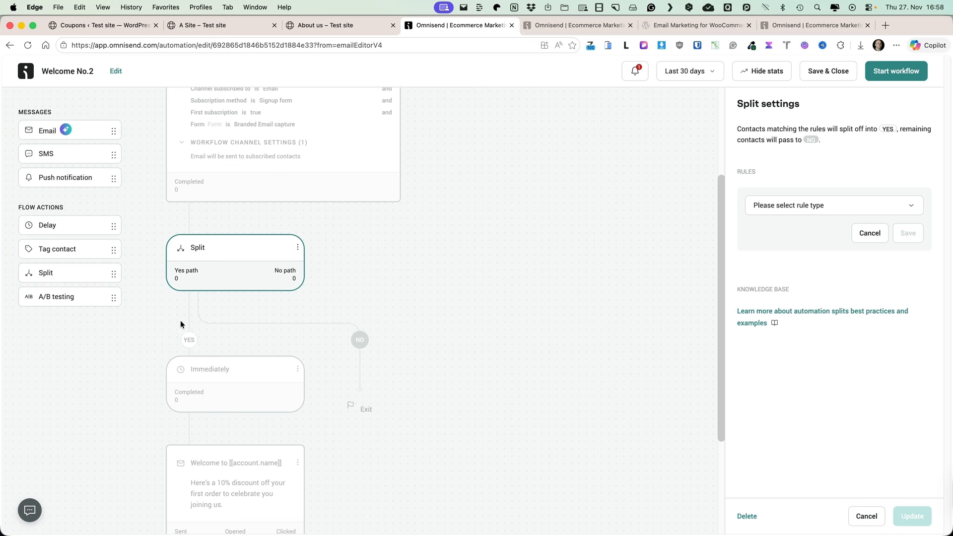
pyautogui.click(209, 390)
pyautogui.click(230, 263)
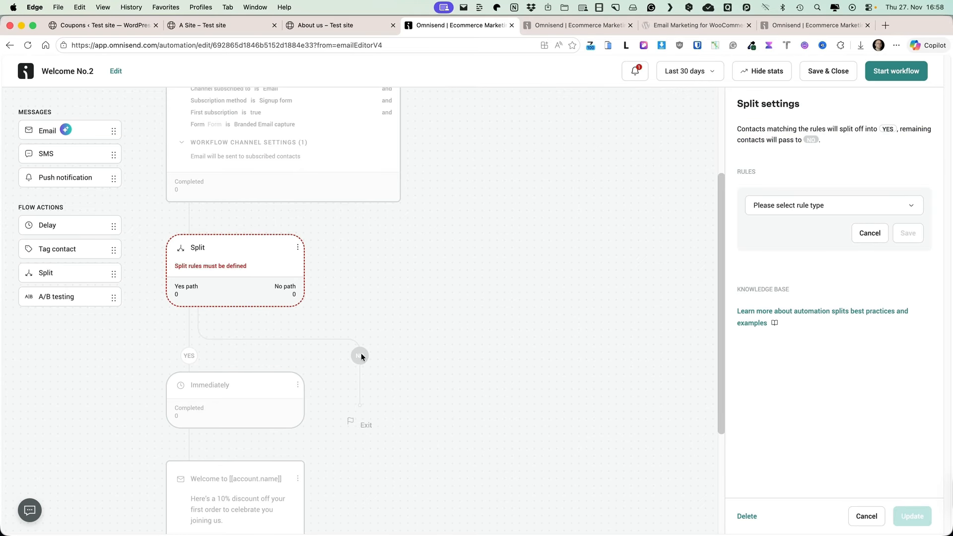
pyautogui.click(361, 356)
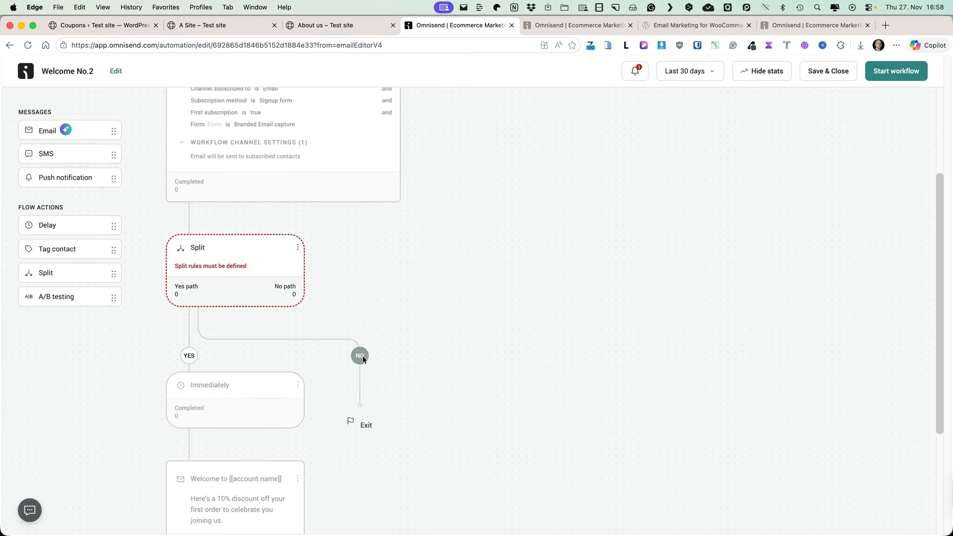
pyautogui.click(296, 251)
pyautogui.click(271, 267)
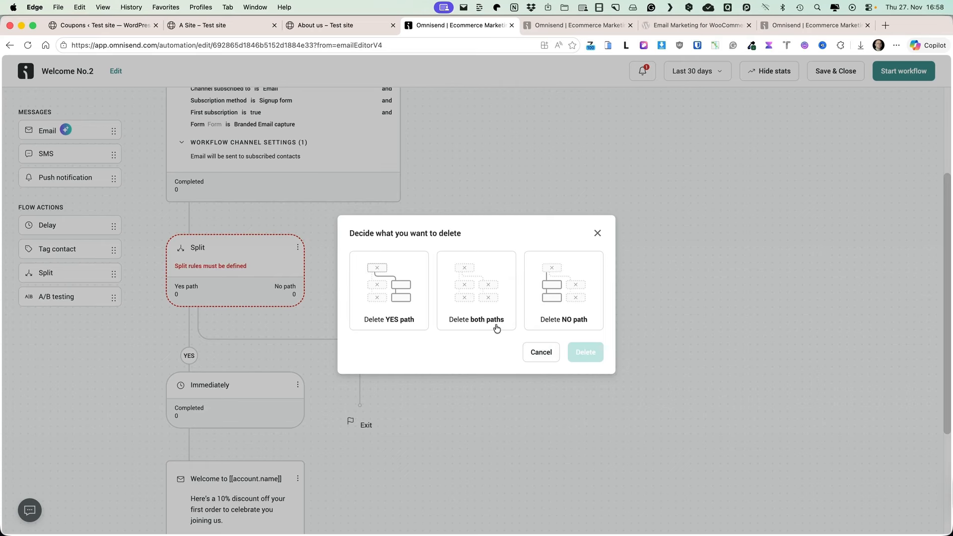
pyautogui.click(583, 294)
pyautogui.click(586, 352)
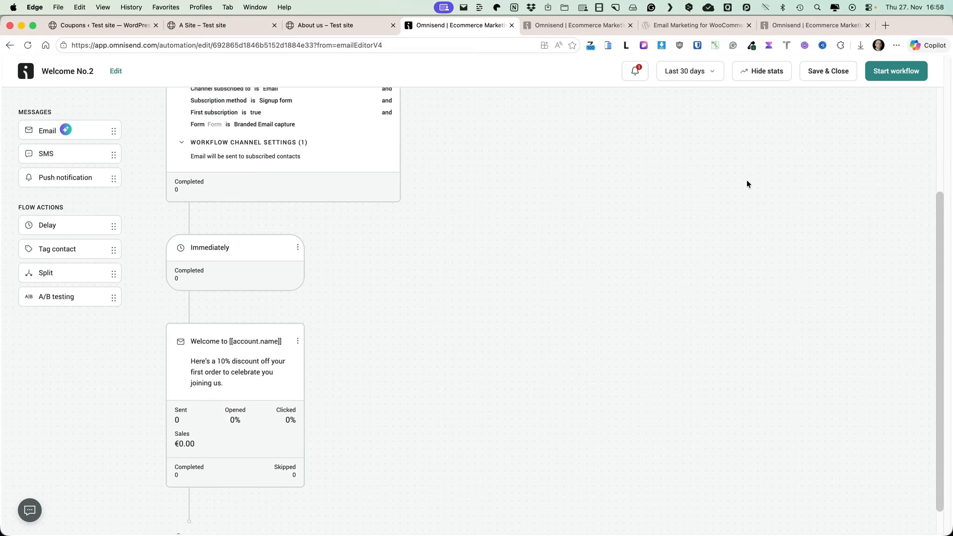
# Start the Welcome No.2 workflow
pyautogui.click(893, 72)
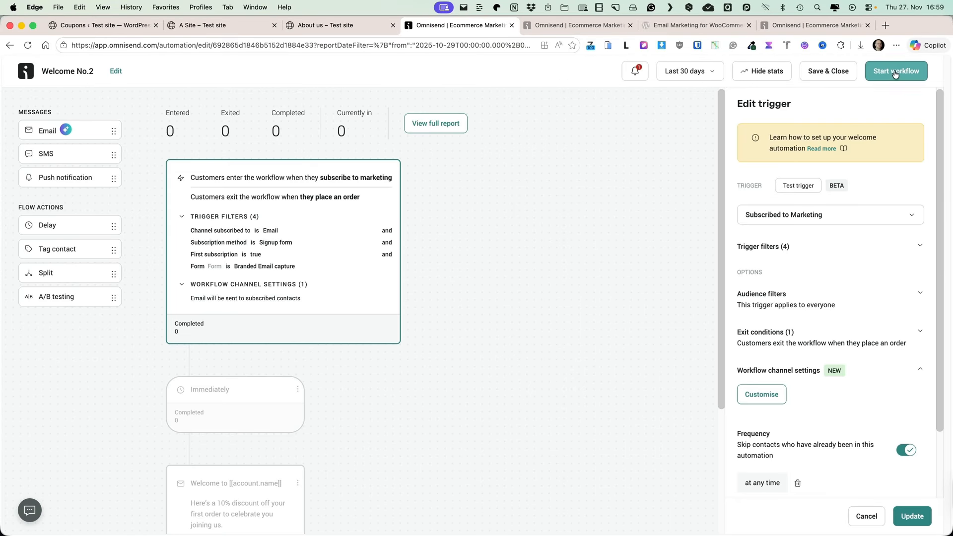
pyautogui.click(894, 72)
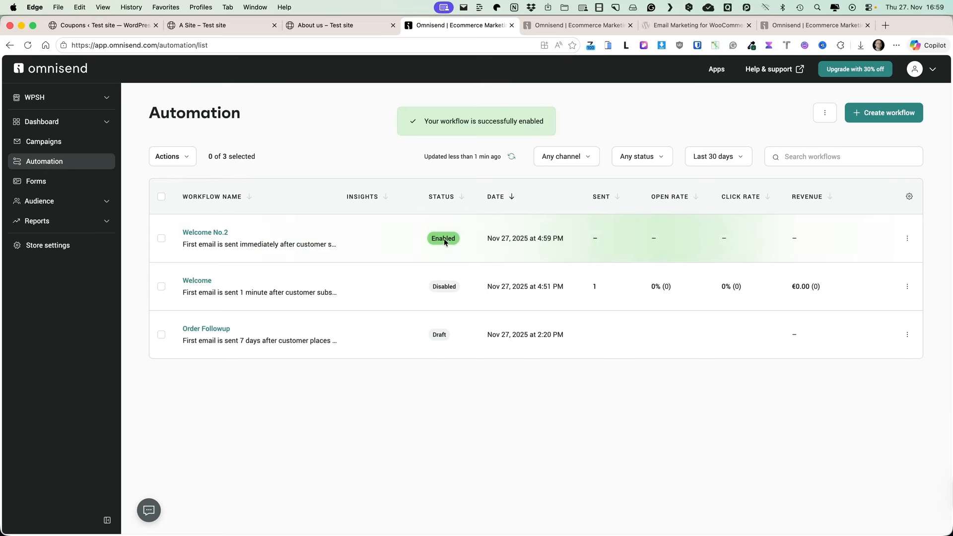
# Switch to Chrome, subscribe with an email address in the A Site page's signup form, and check the received welcome email
pyautogui.press('super+grave')
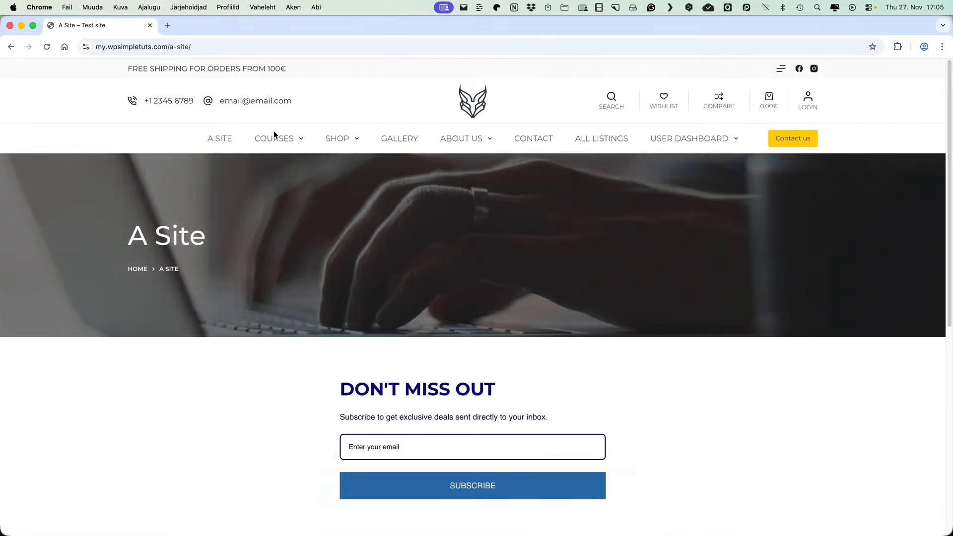
pyautogui.scroll(-4, 353, 250)
pyautogui.click(404, 265)
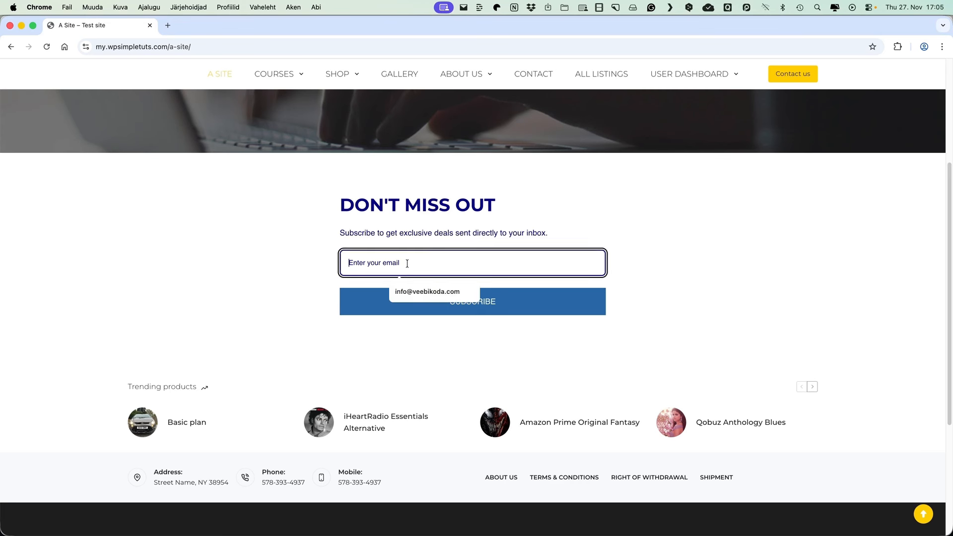
pyautogui.click(368, 287)
pyautogui.click(493, 303)
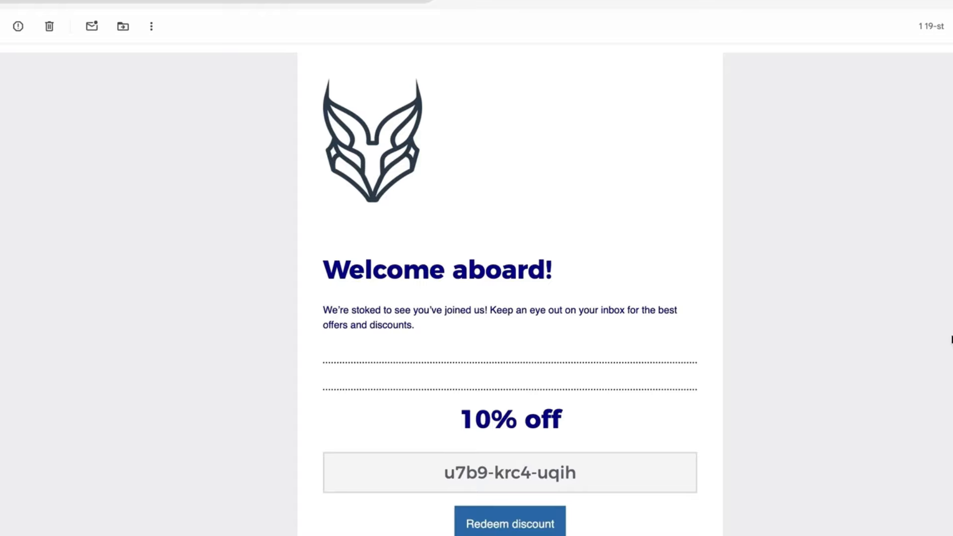
pyautogui.scroll(-5, 813, 209)
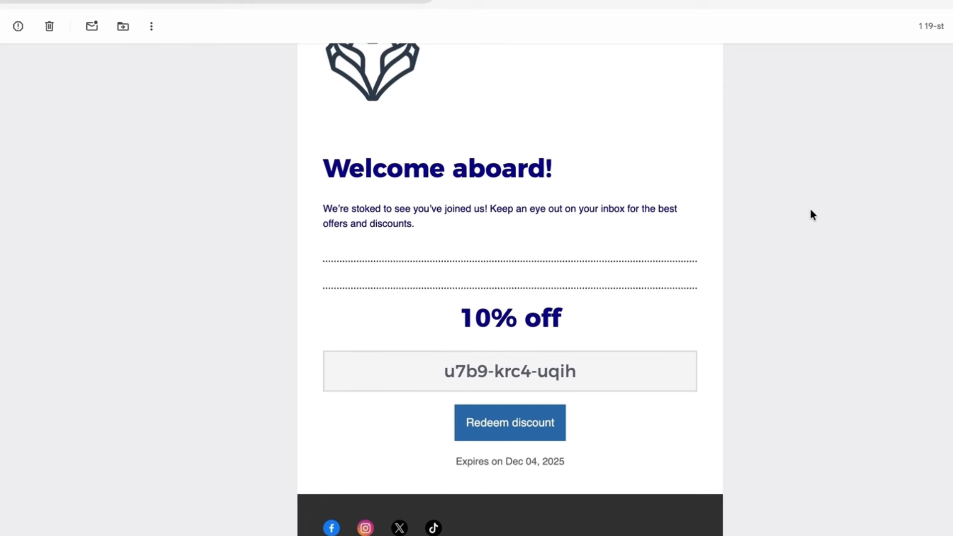
pyautogui.scroll(-1, 810, 209)
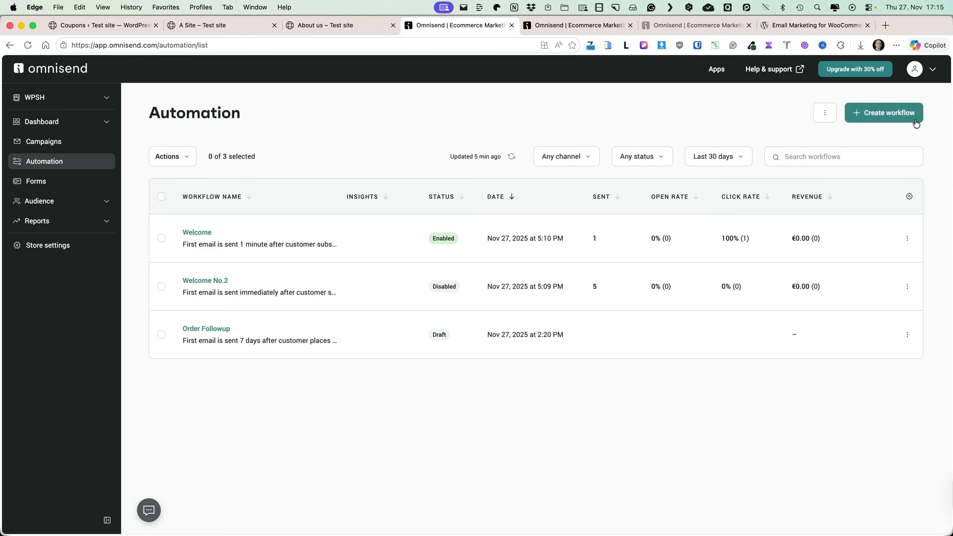
# Create a workflow from the Cart Abandonment template "Abandoned Checkout" that has three emails and one SMS
pyautogui.click(866, 113)
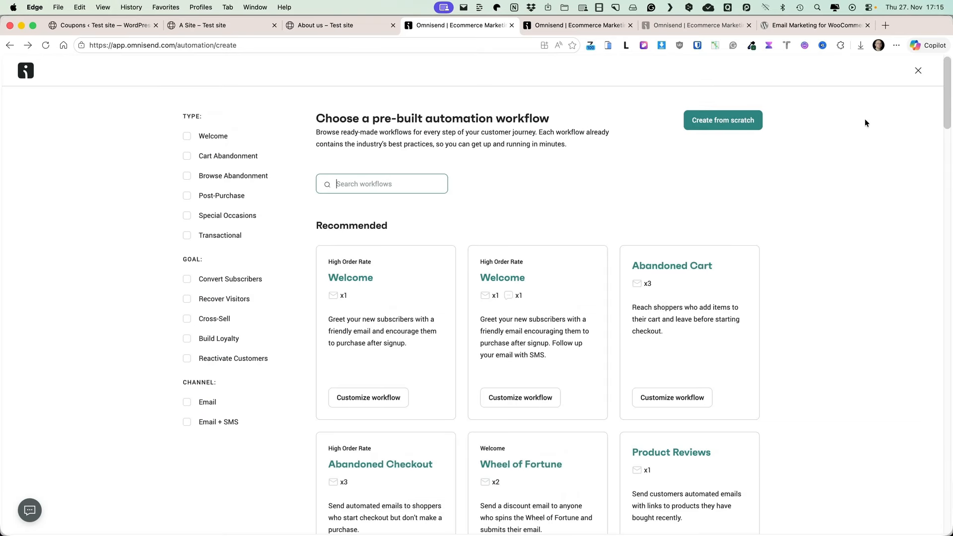
pyautogui.click(239, 156)
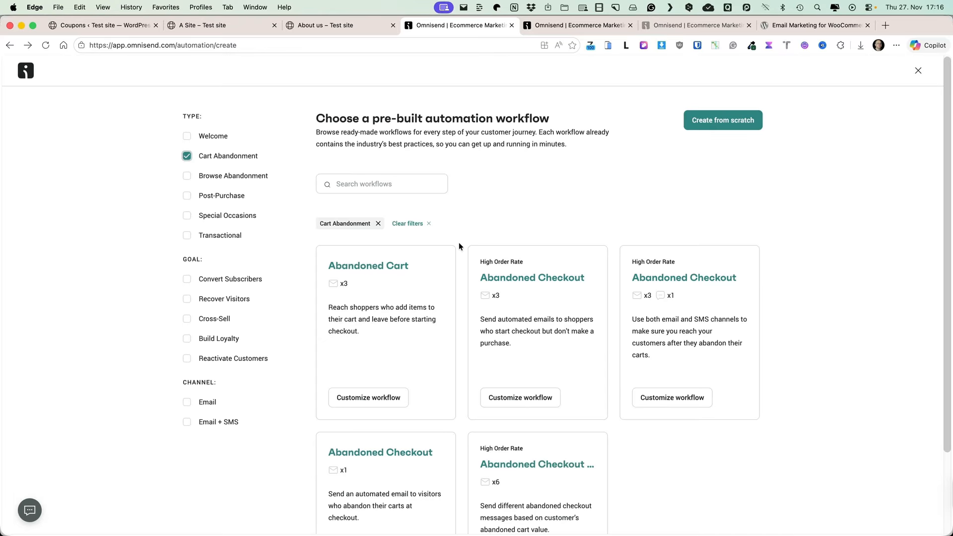
pyautogui.scroll(-3, 547, 199)
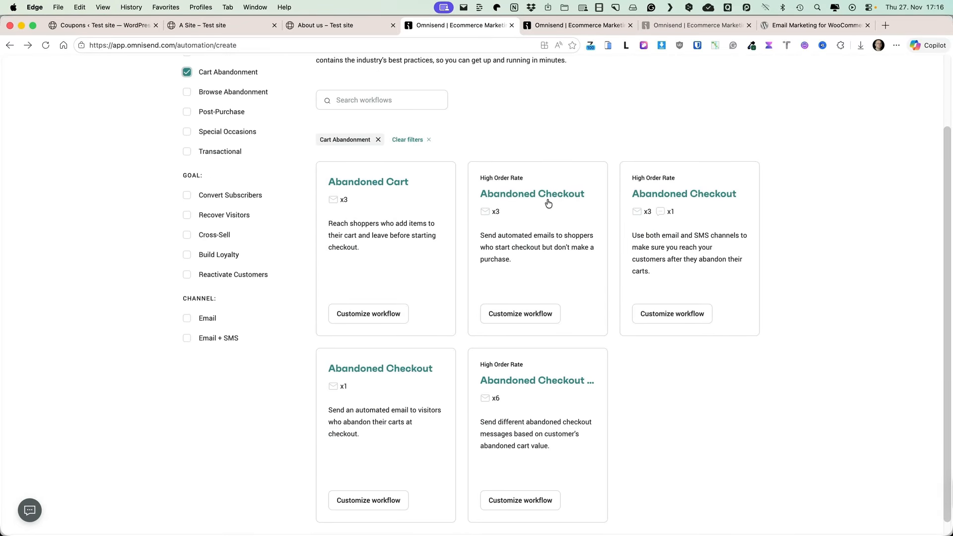
pyautogui.click(668, 317)
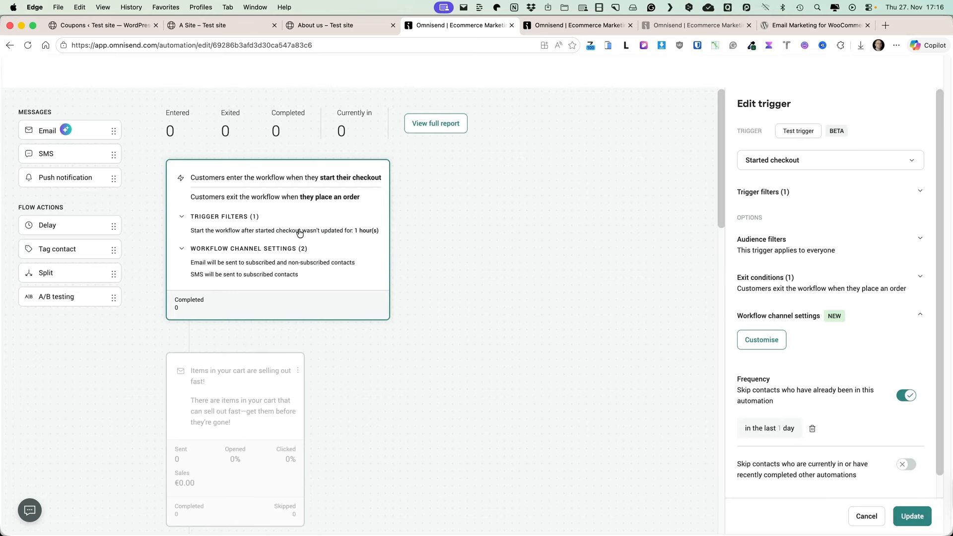
# Examine the Abandoned Checkout workflow's trigger, its first two emails and the delay between them
pyautogui.click(235, 215)
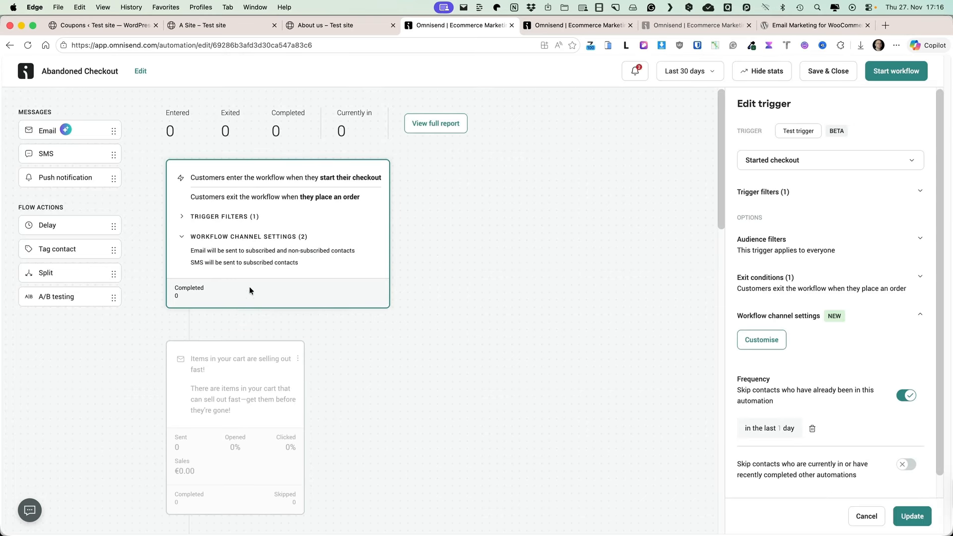
pyautogui.click(244, 397)
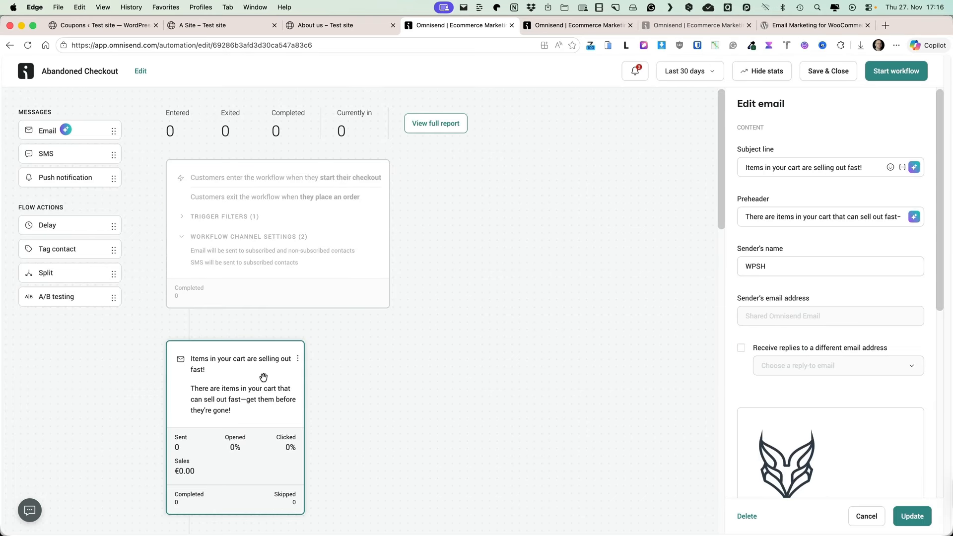
pyautogui.scroll(-5, 262, 378)
pyautogui.click(261, 379)
pyautogui.scroll(2, 241, 370)
pyautogui.click(240, 371)
pyautogui.scroll(-2, 240, 370)
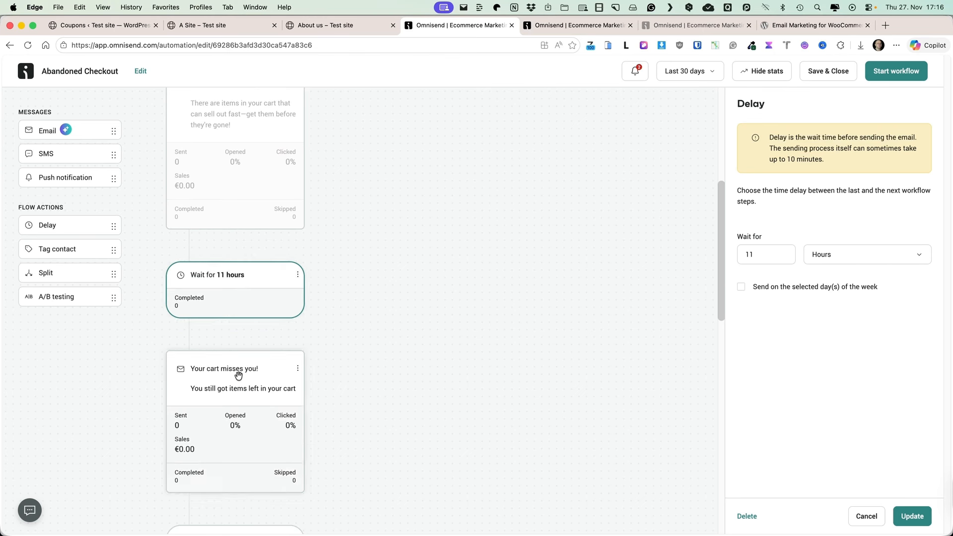
pyautogui.click(236, 370)
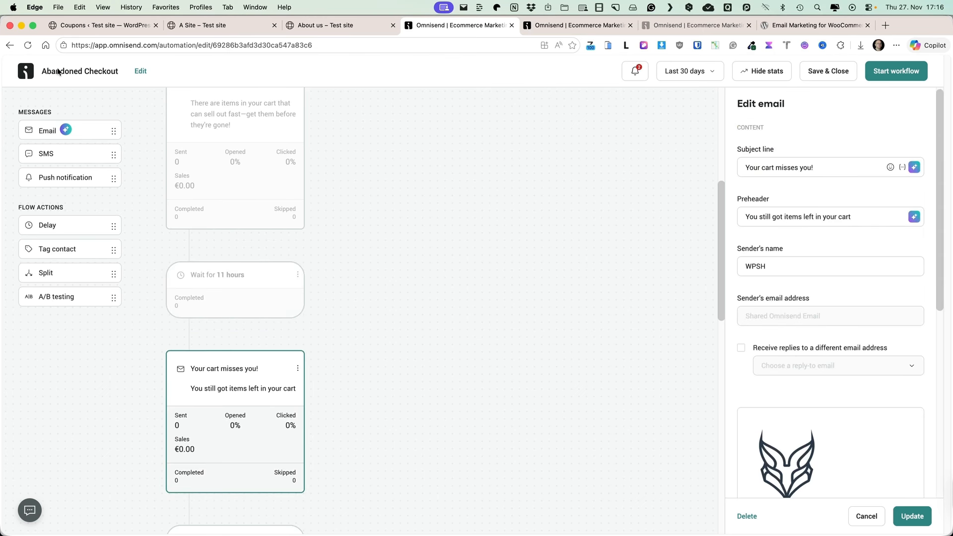
# Leave the Abandoned Checkout workflow and start a new email campaign from Campaigns
pyautogui.click(30, 71)
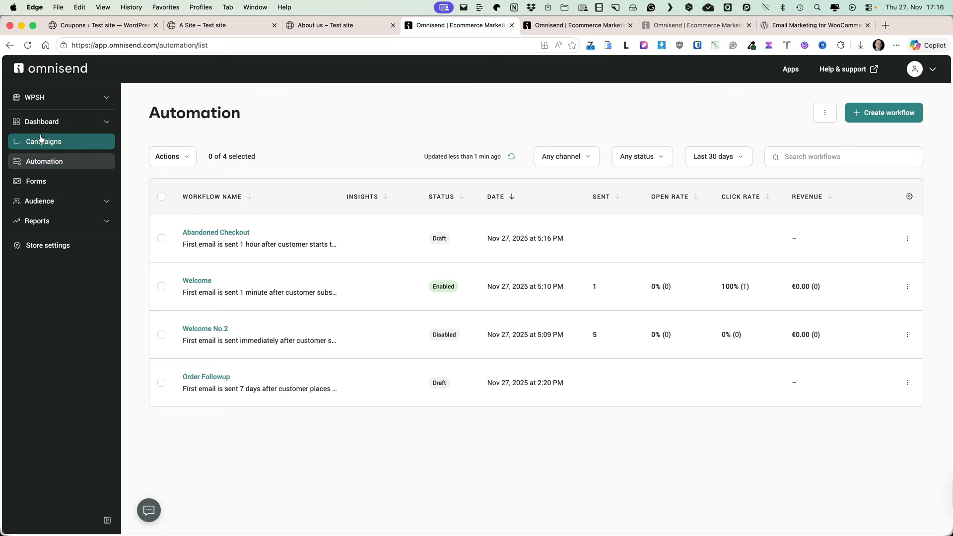
pyautogui.click(48, 146)
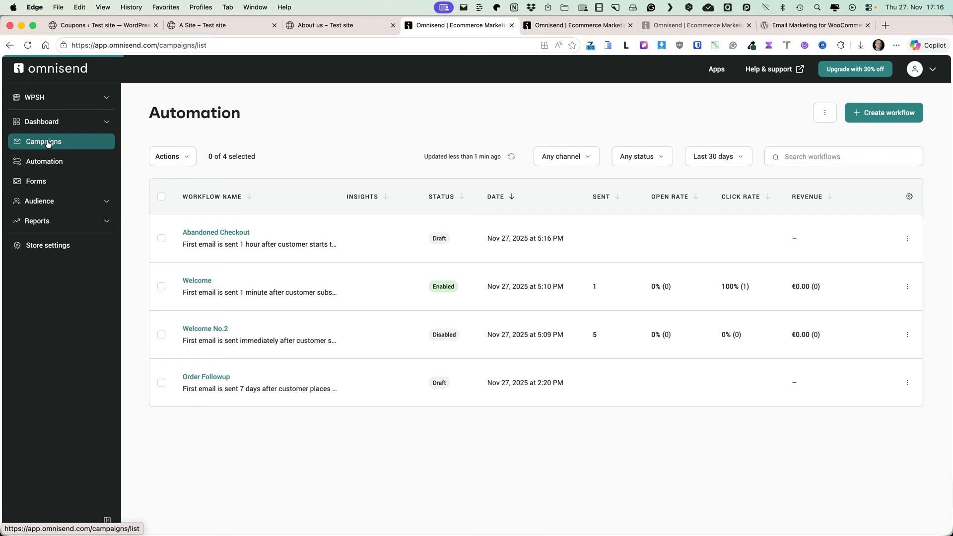
pyautogui.click(368, 263)
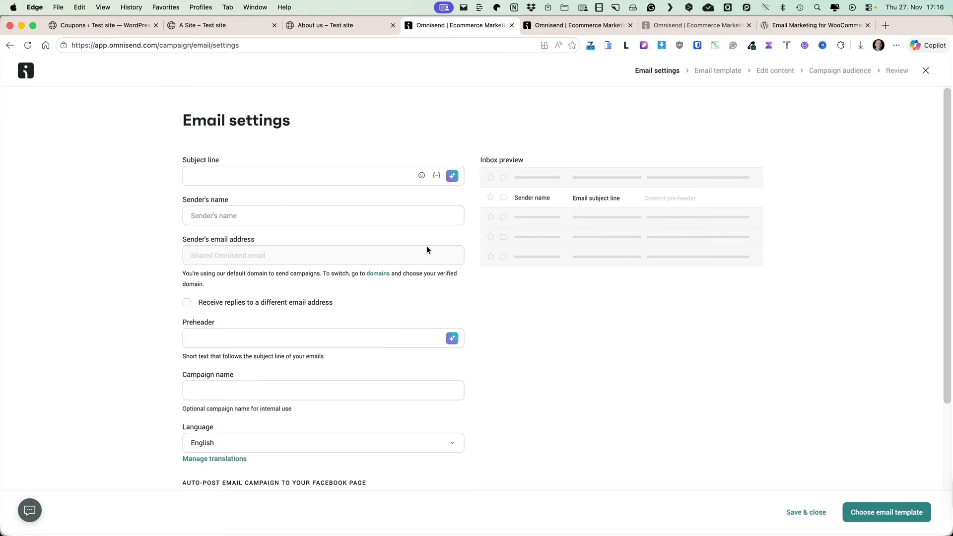
# Set the campaign's subject line to "My new campaign" and the sender's name to "WPST"
pyautogui.click(197, 168)
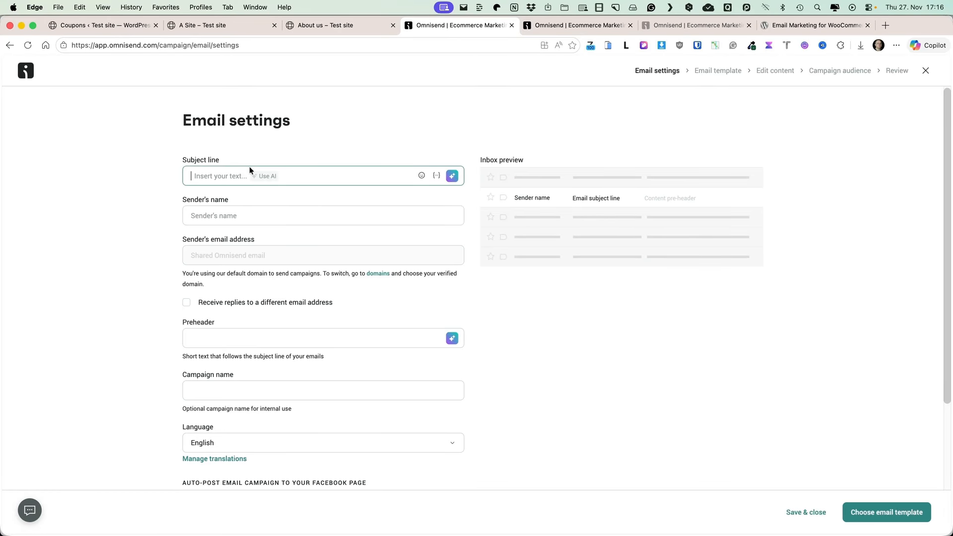
pyautogui.write('My new campaign')
pyautogui.click(226, 215)
pyautogui.write('WPST')
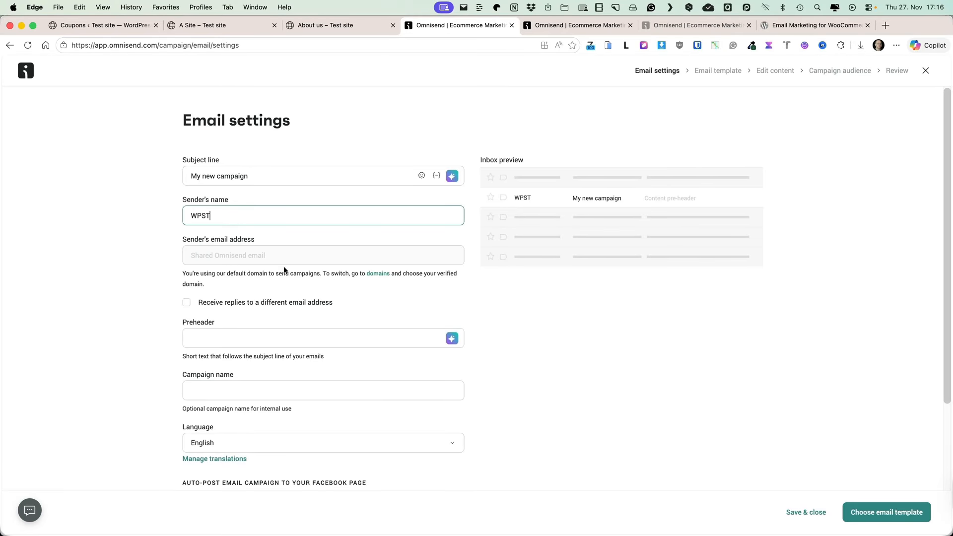
# Enable receiving replies at a different email address and select the verified reply-to address
pyautogui.scroll(-1, 190, 272)
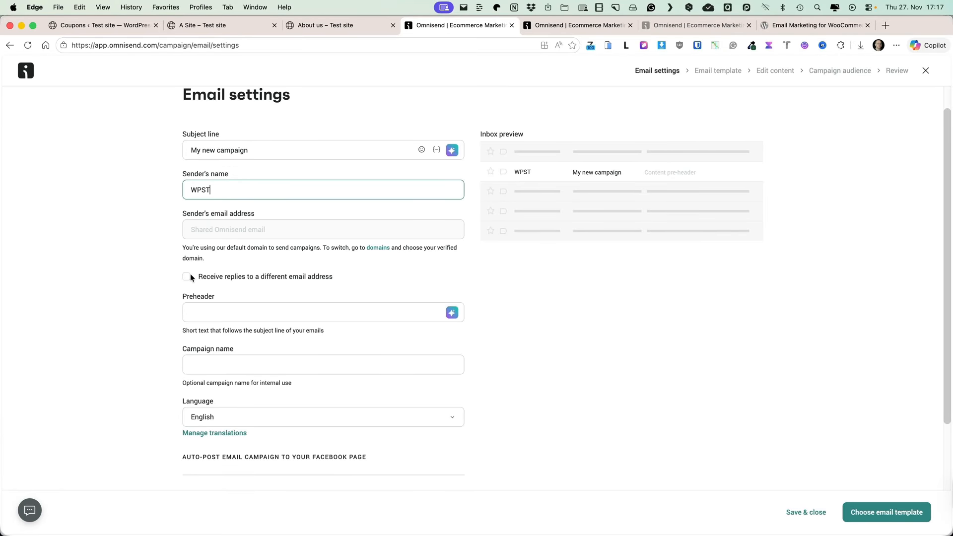
pyautogui.click(229, 285)
pyautogui.click(187, 276)
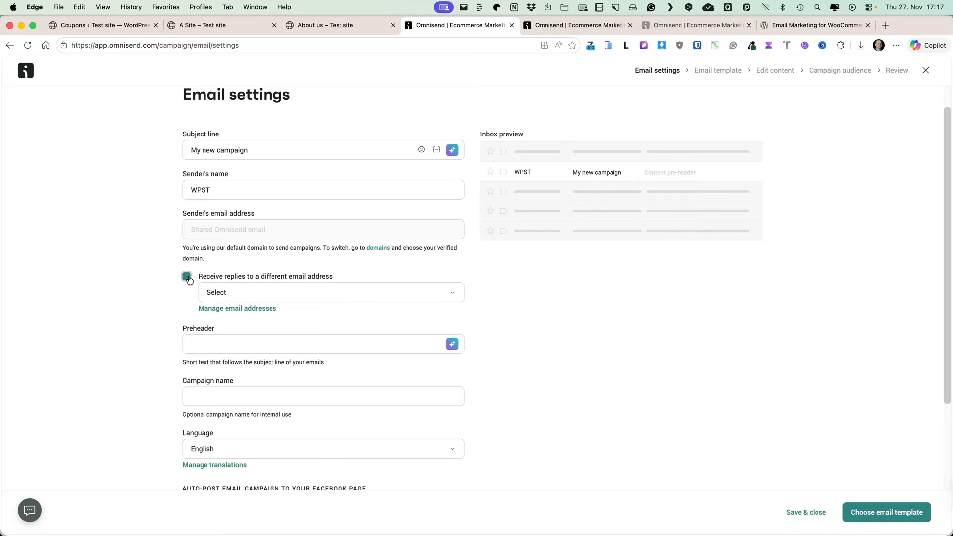
pyautogui.click(299, 295)
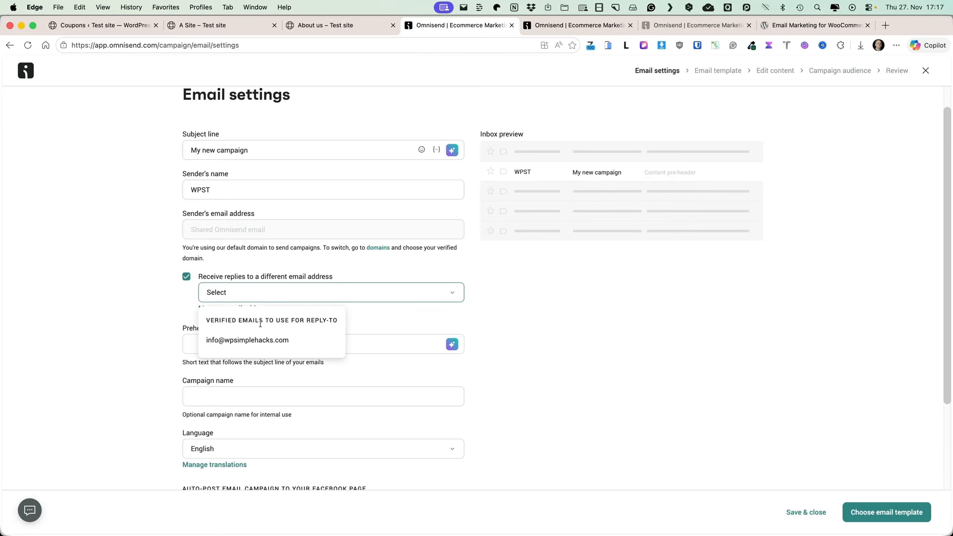
pyautogui.click(232, 342)
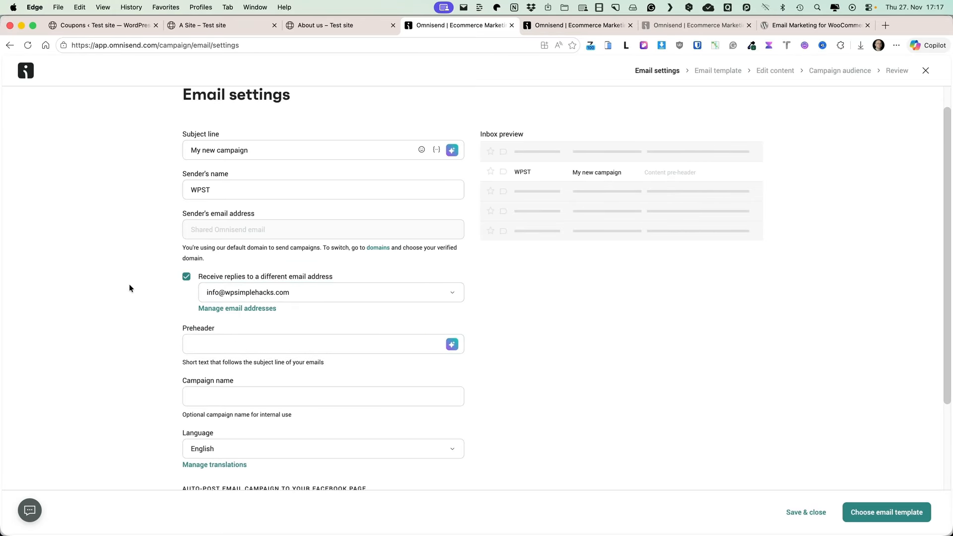
# Enter "My preheader" as the preheader and "New campaig" as the campaign name
pyautogui.scroll(-5, 153, 290)
pyautogui.click(301, 237)
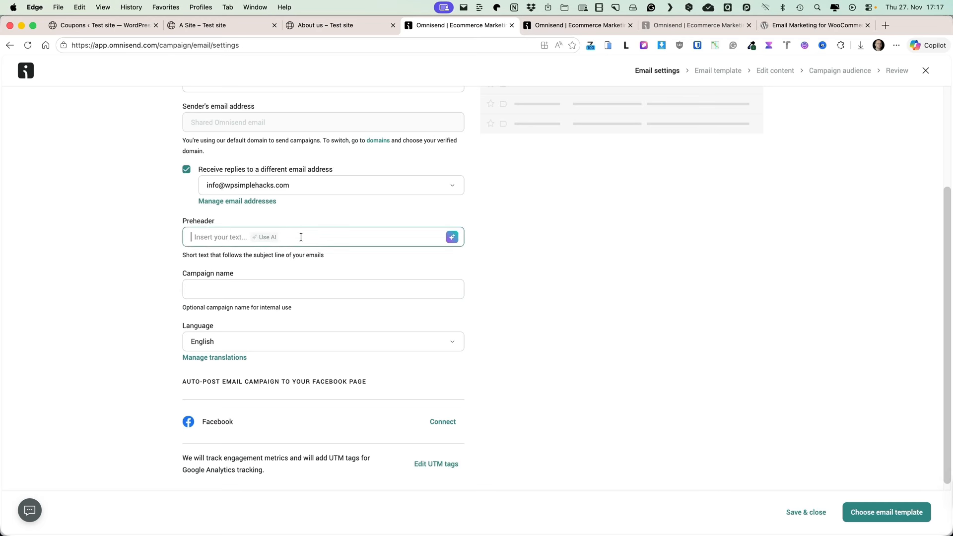
pyautogui.write('My preheader')
pyautogui.click(267, 289)
pyautogui.write('New campaig')
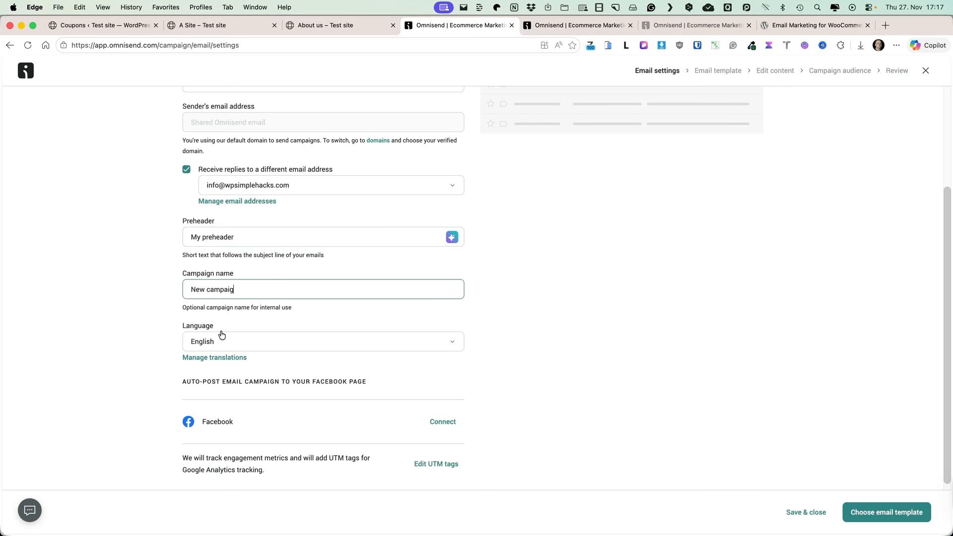
# Check the available campaign languages, keep English, and continue to the email template selection
pyautogui.scroll(-1, 233, 347)
pyautogui.click(228, 336)
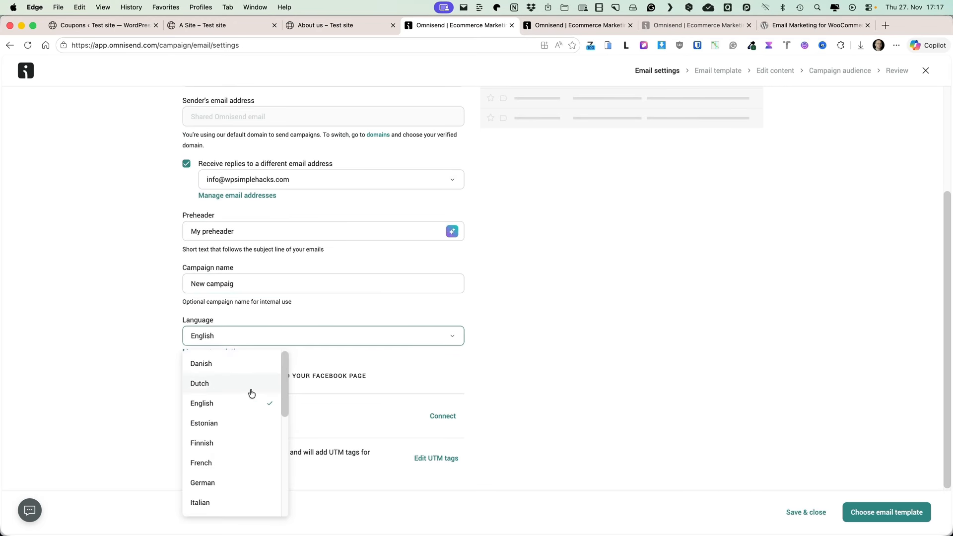
pyautogui.moveTo(282, 383); pyautogui.dragTo(273, 430)
pyautogui.click(161, 329)
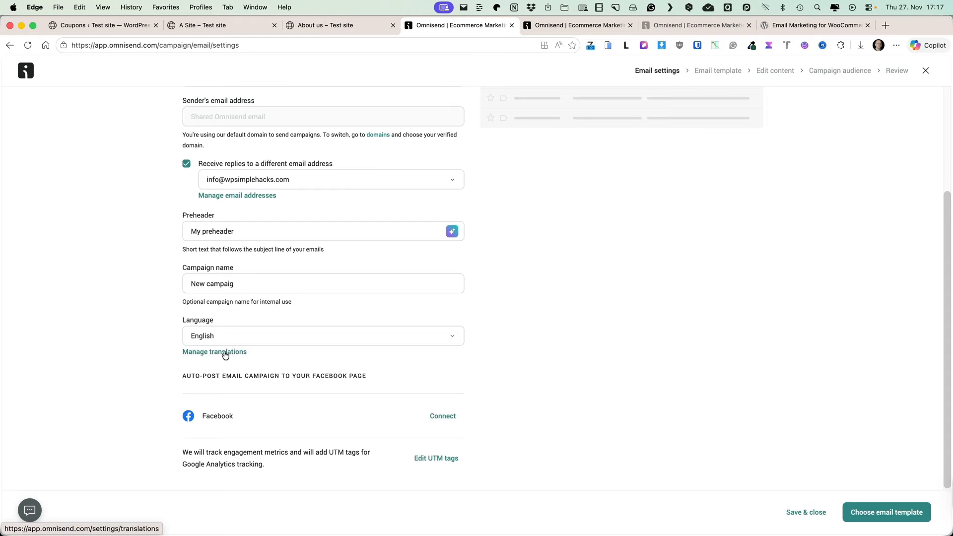
pyautogui.scroll(3, 316, 392)
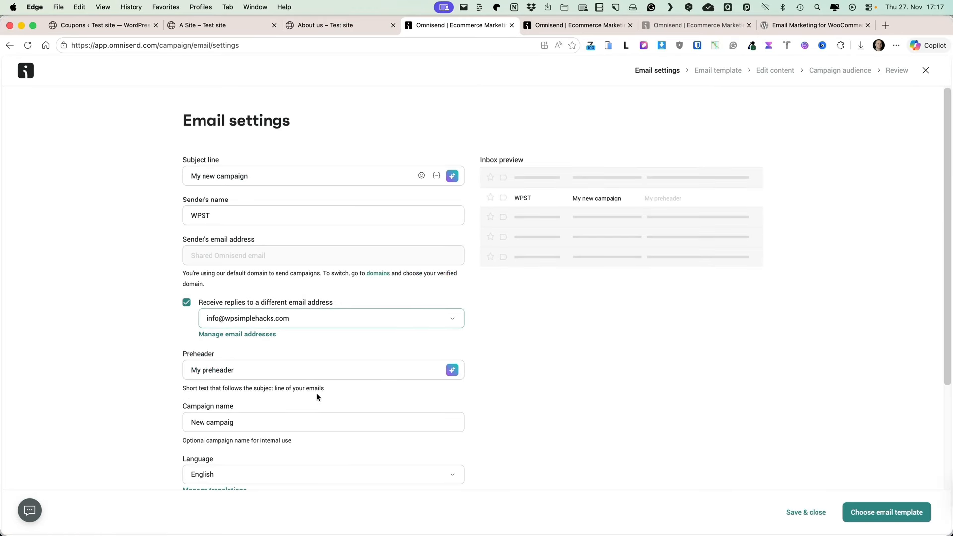
pyautogui.scroll(-3, 301, 398)
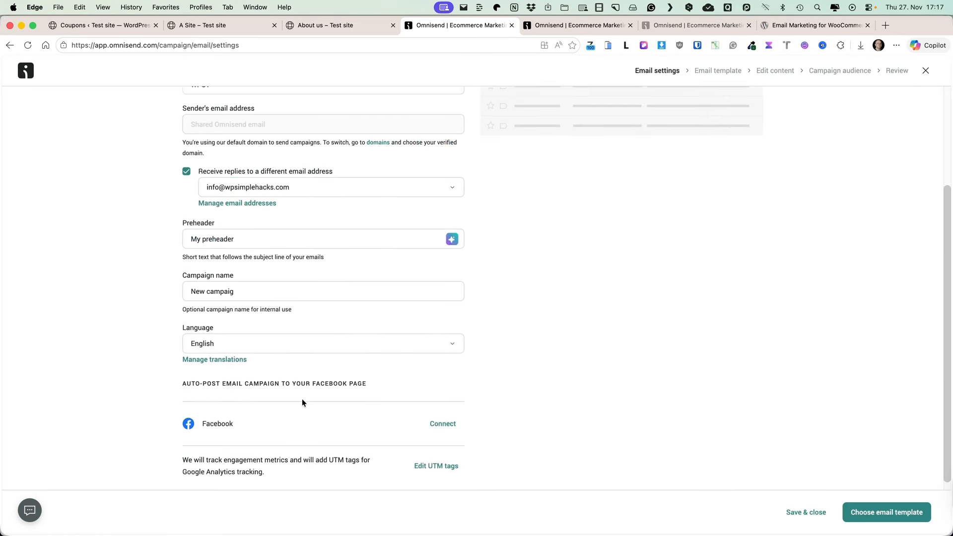
pyautogui.click(892, 511)
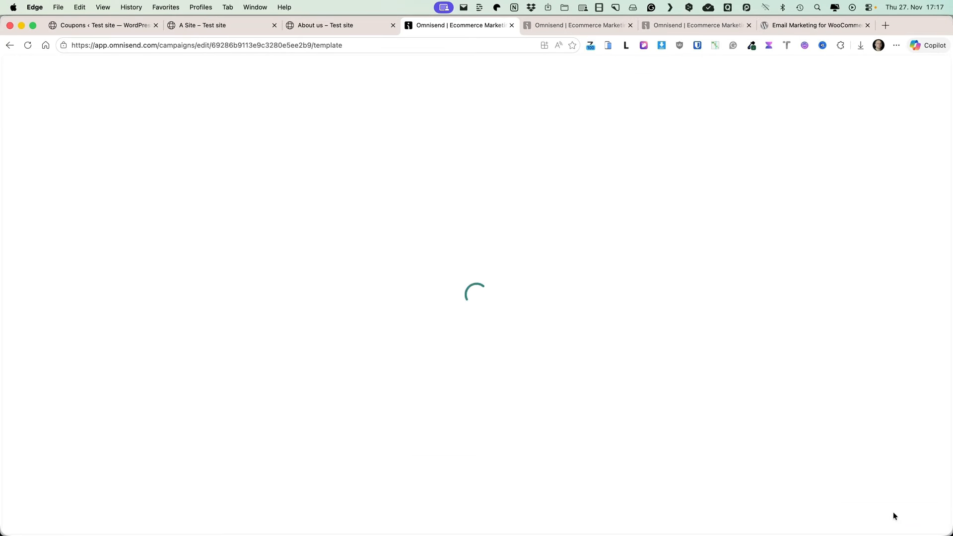
# Filter the email templates by the Promote products goal only
pyautogui.scroll(-3, 539, 223)
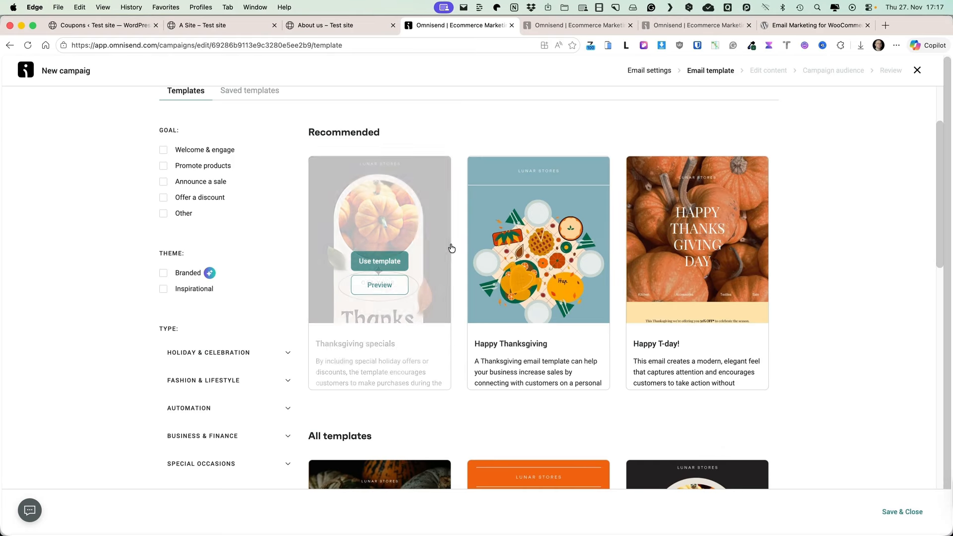
pyautogui.click(204, 149)
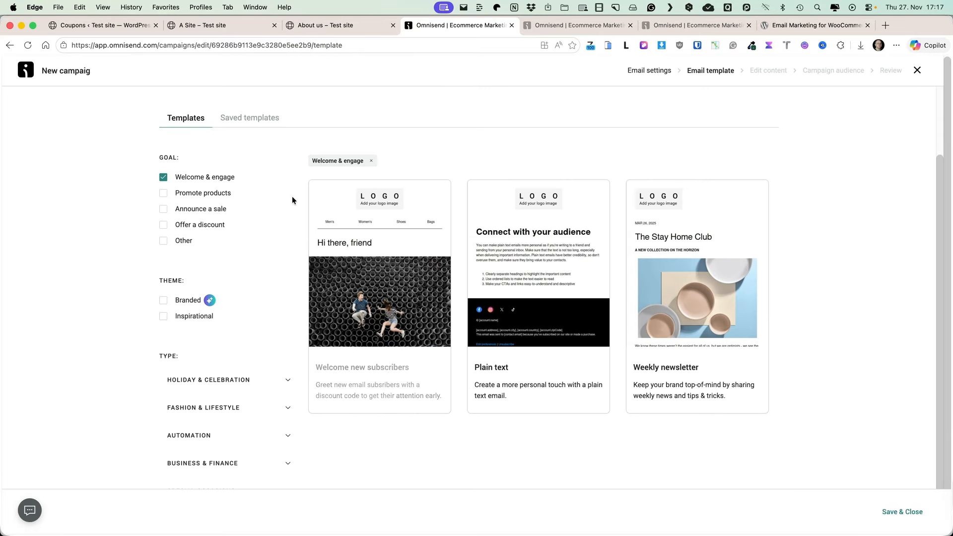
pyautogui.click(204, 192)
pyautogui.click(209, 179)
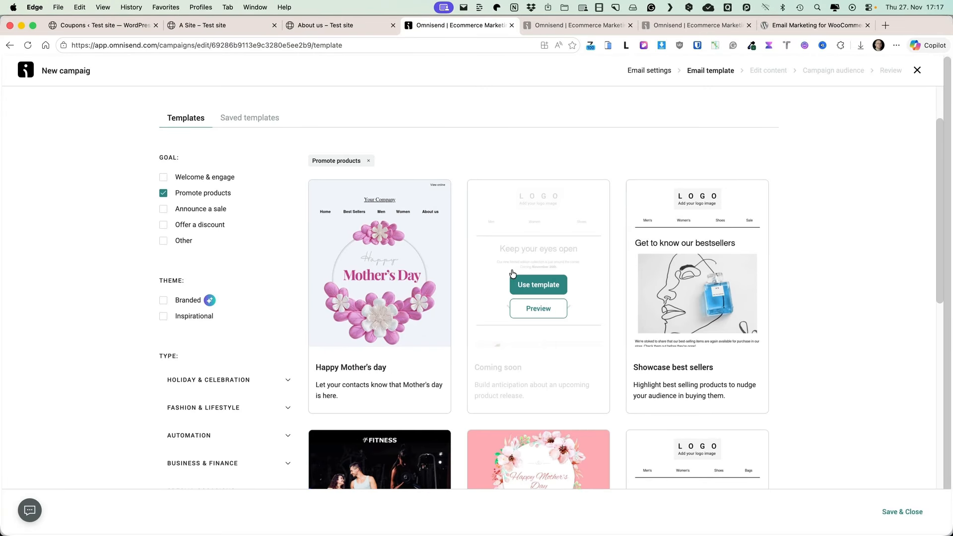
# Preview the "Showcase new arrivals" template and choose it for the campaign
pyautogui.scroll(-6, 626, 176)
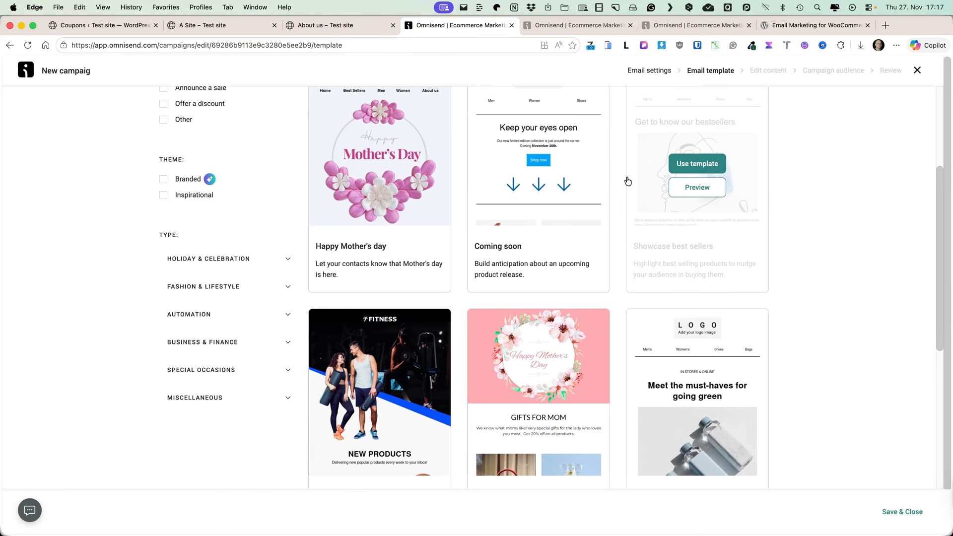
pyautogui.scroll(-5, 628, 181)
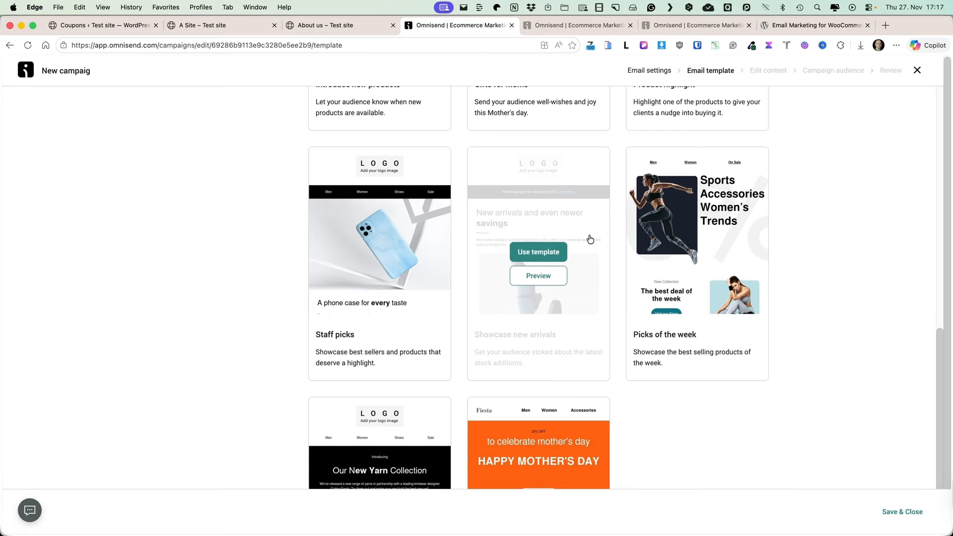
pyautogui.click(540, 273)
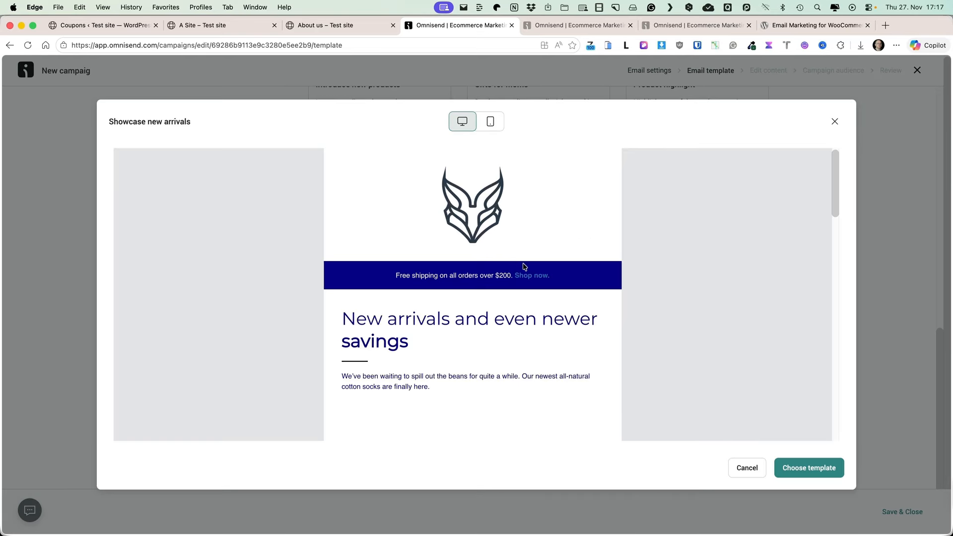
pyautogui.scroll(-10, 548, 298)
pyautogui.scroll(-6, 553, 302)
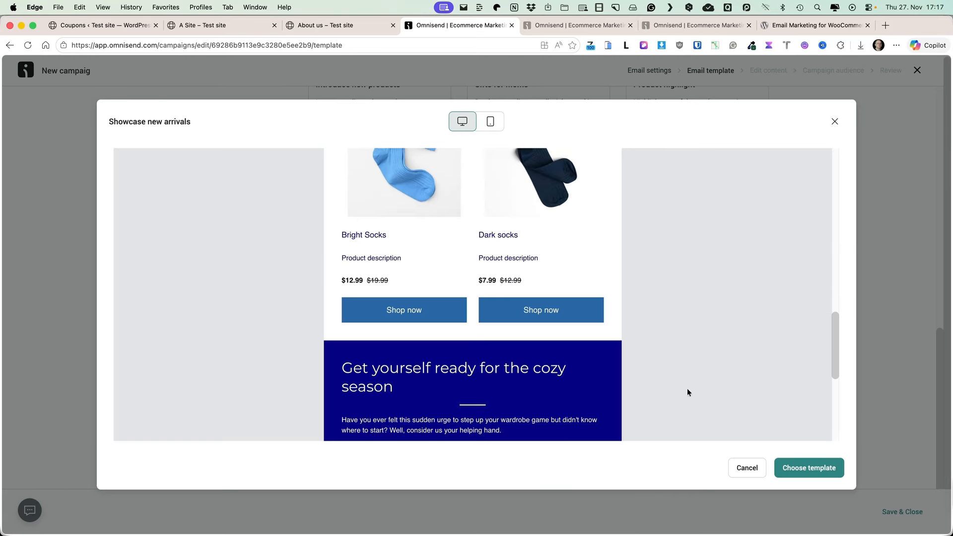
pyautogui.click(802, 468)
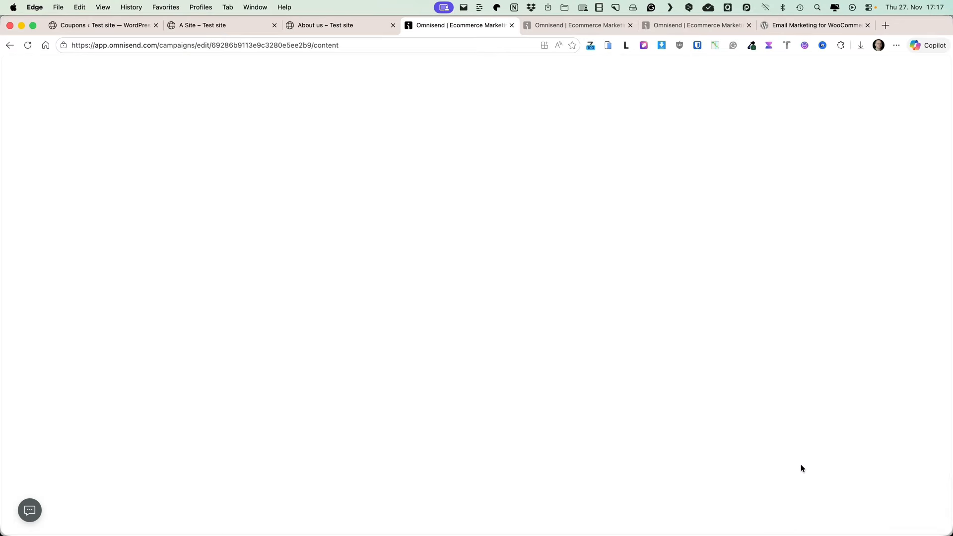
# Move the "New arrivals and even newer savings" block below the "Limited stock" banner in the email
pyautogui.scroll(-5, 471, 250)
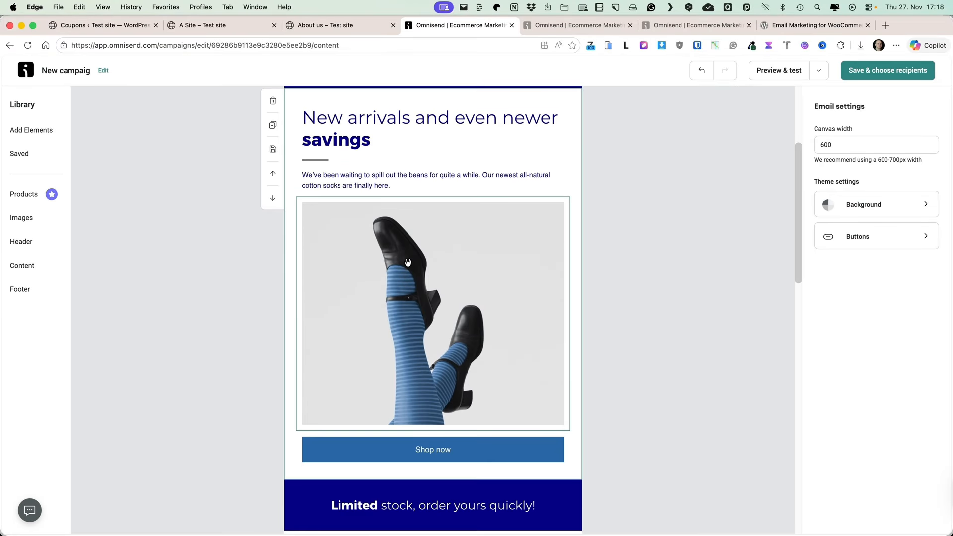
pyautogui.moveTo(273, 145)
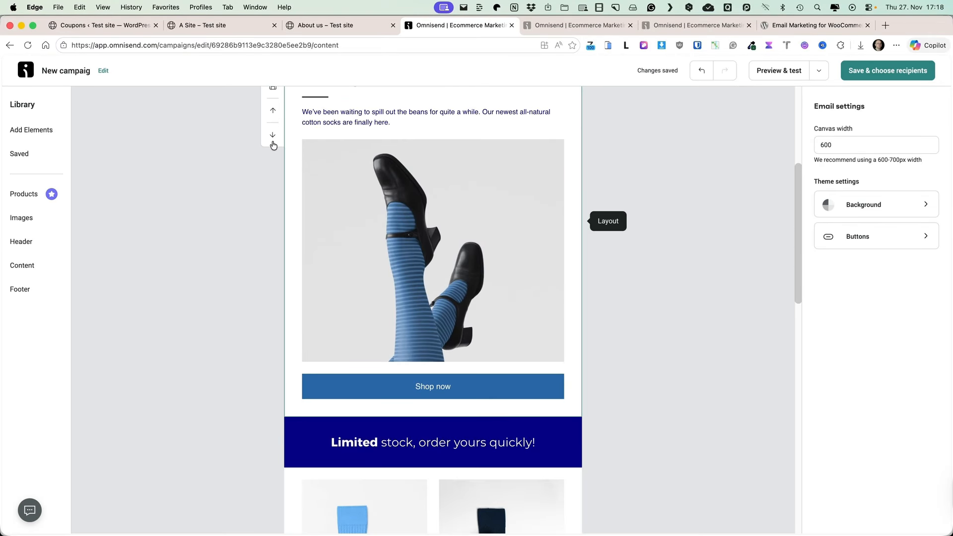
pyautogui.scroll(4, 273, 145)
pyautogui.click(272, 238)
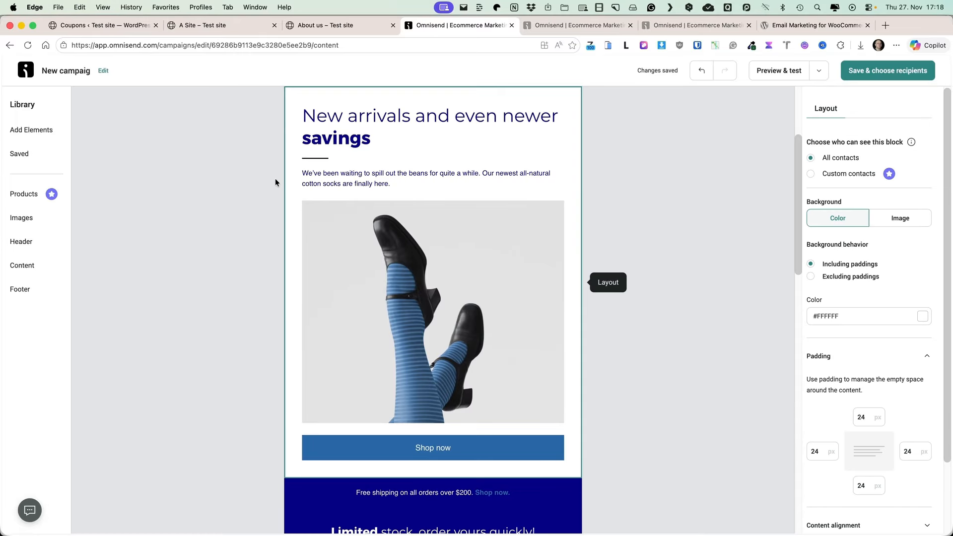
pyautogui.scroll(3, 284, 157)
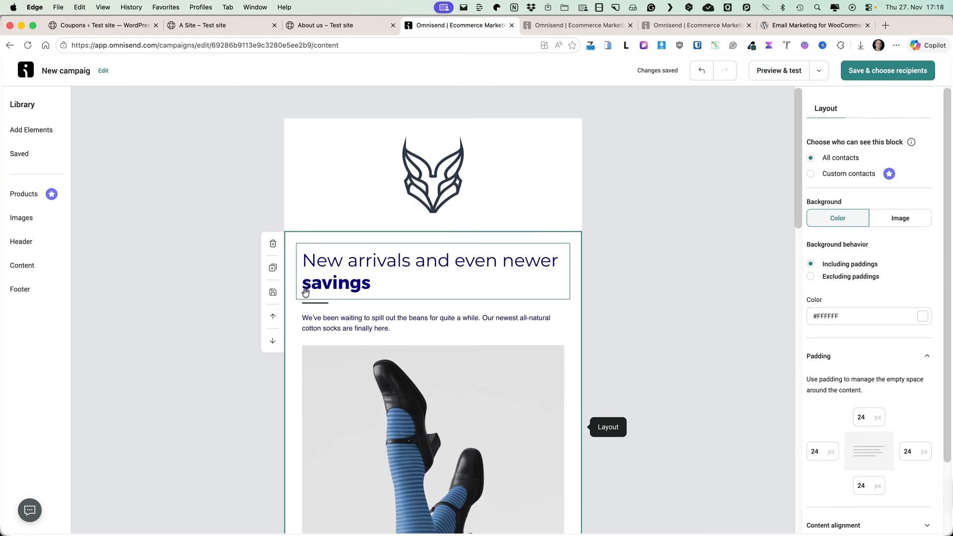
pyautogui.click(272, 341)
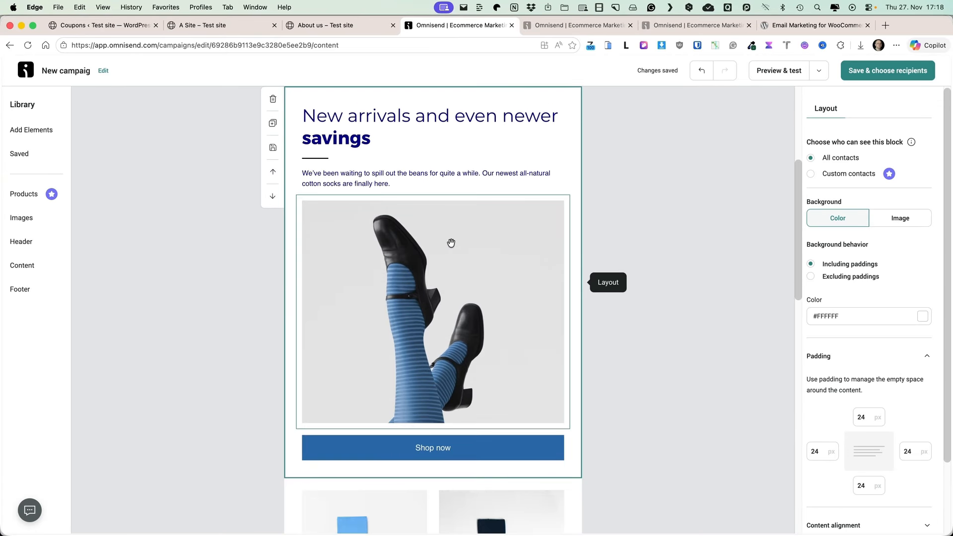
# Examine the settings of the Bright Socks product's image, title, description, price and Shop now button
pyautogui.scroll(-3, 436, 235)
pyautogui.scroll(-3, 435, 234)
pyautogui.click(379, 270)
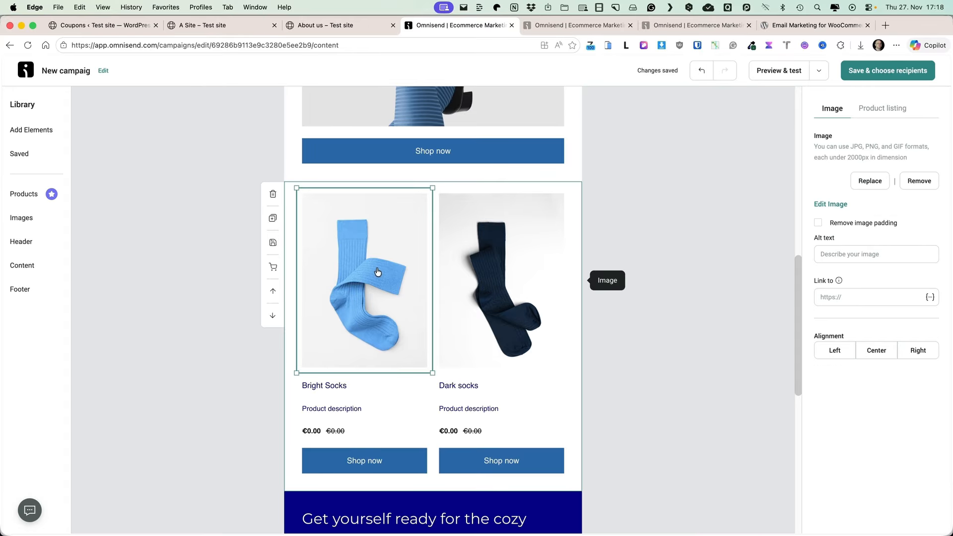
pyautogui.click(344, 384)
pyautogui.click(350, 408)
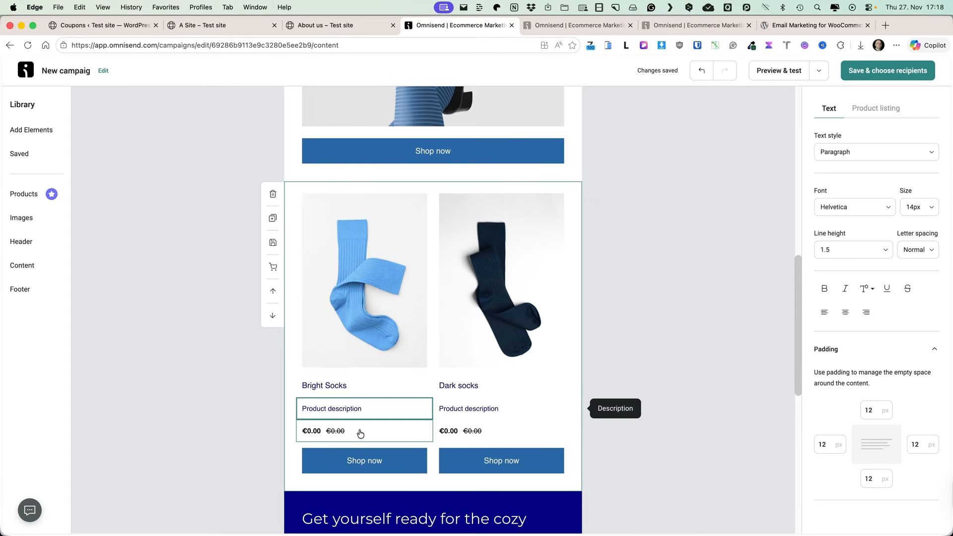
pyautogui.click(361, 431)
pyautogui.click(365, 459)
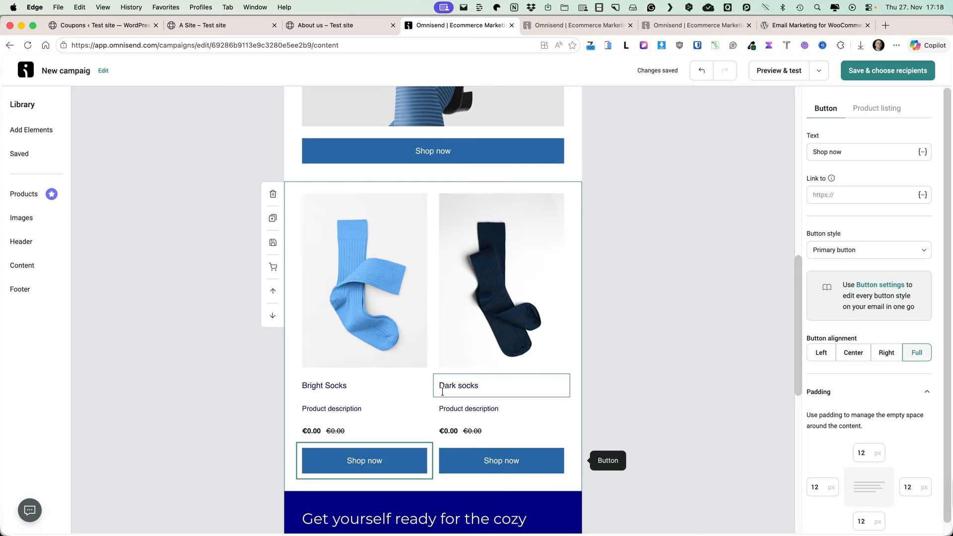
# Save the email content and continue to choosing the campaign's recipients
pyautogui.scroll(-2, 620, 337)
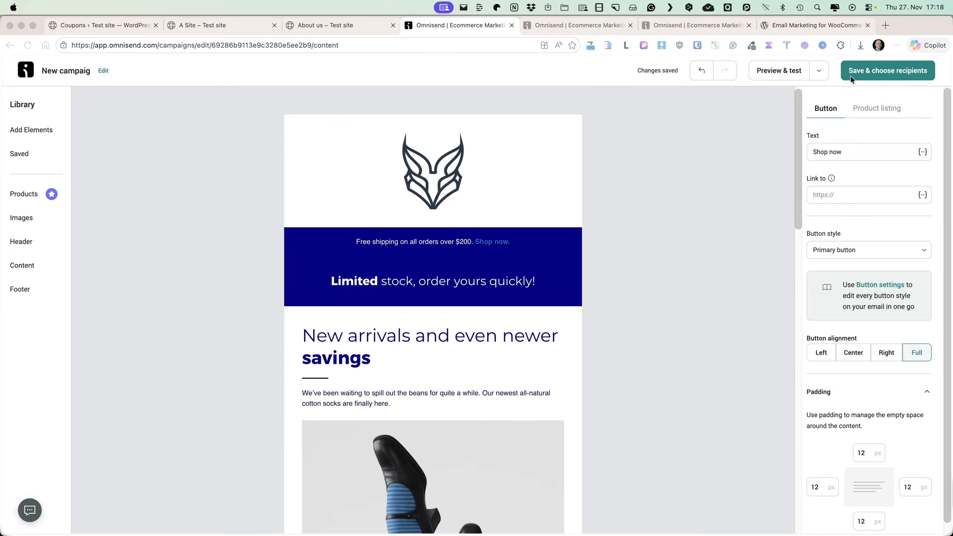
pyautogui.click(695, 125)
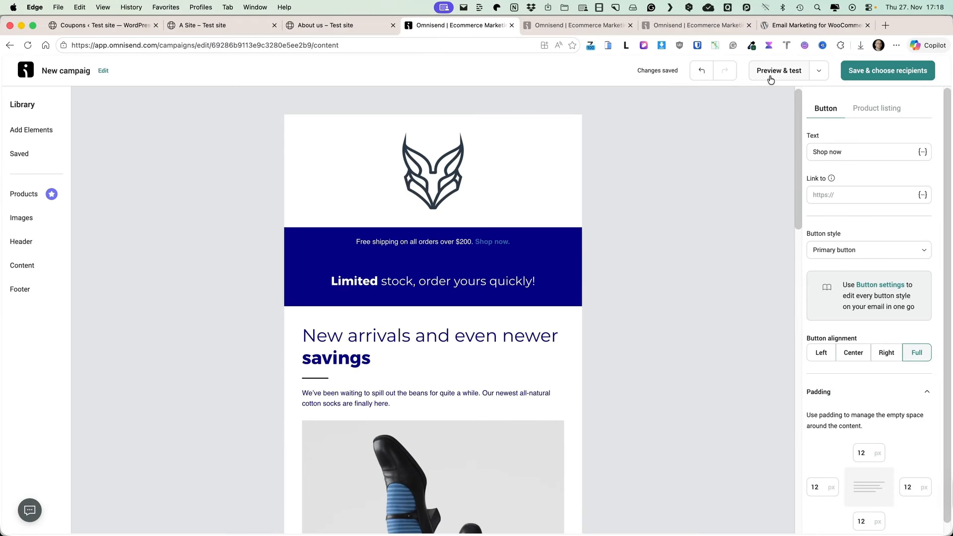
pyautogui.click(878, 75)
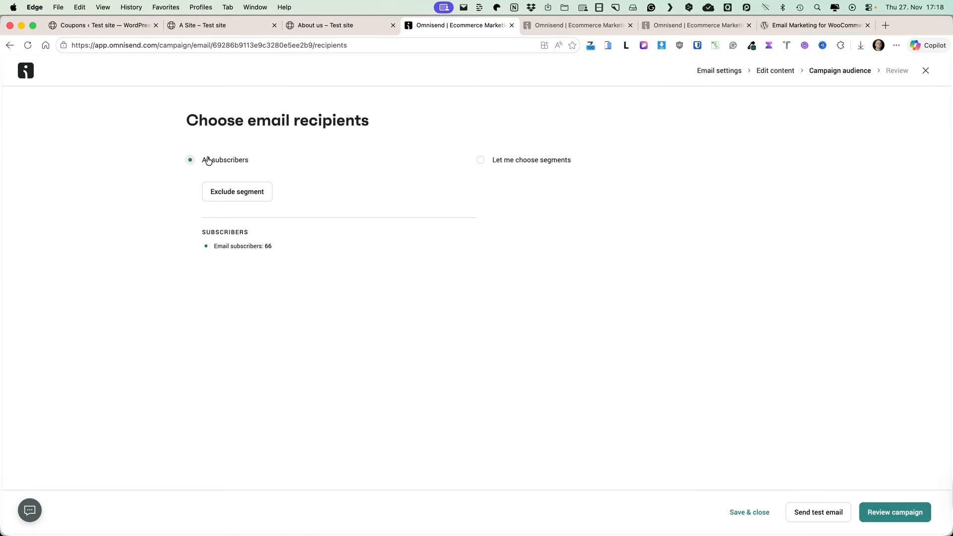
# Exclude the "For demo" segment while sending to all subscribers
pyautogui.click(234, 196)
pyautogui.click(233, 188)
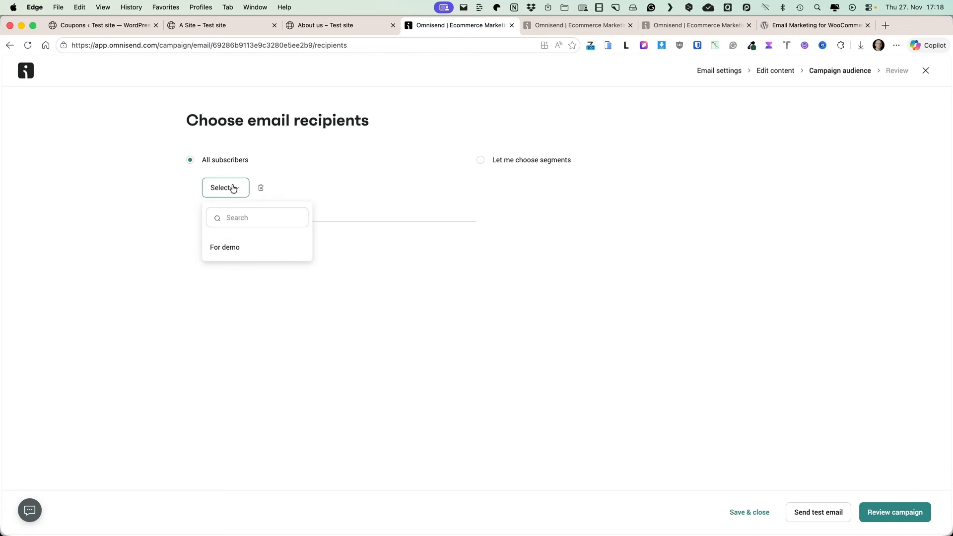
pyautogui.click(223, 246)
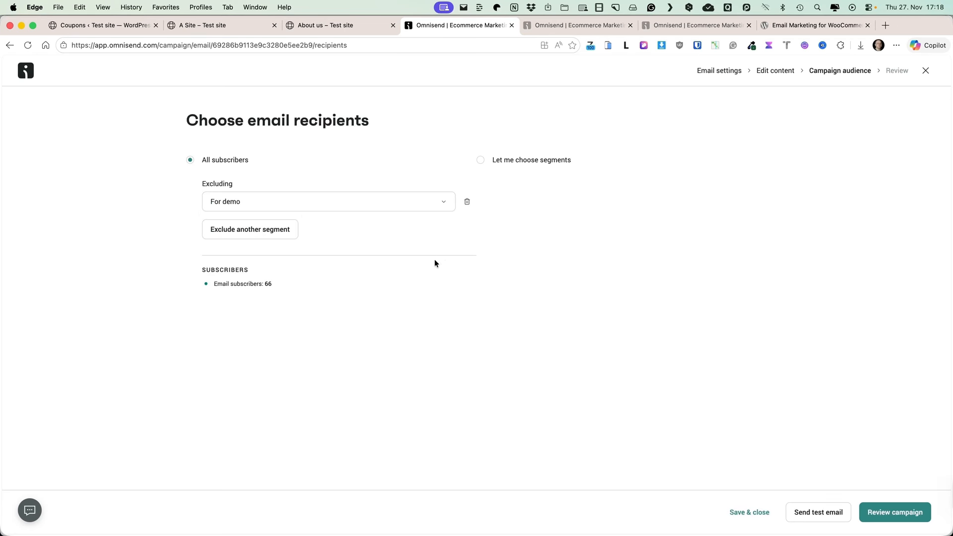
# Restrict the campaign's recipients to the "For demo" segment
pyautogui.click(513, 162)
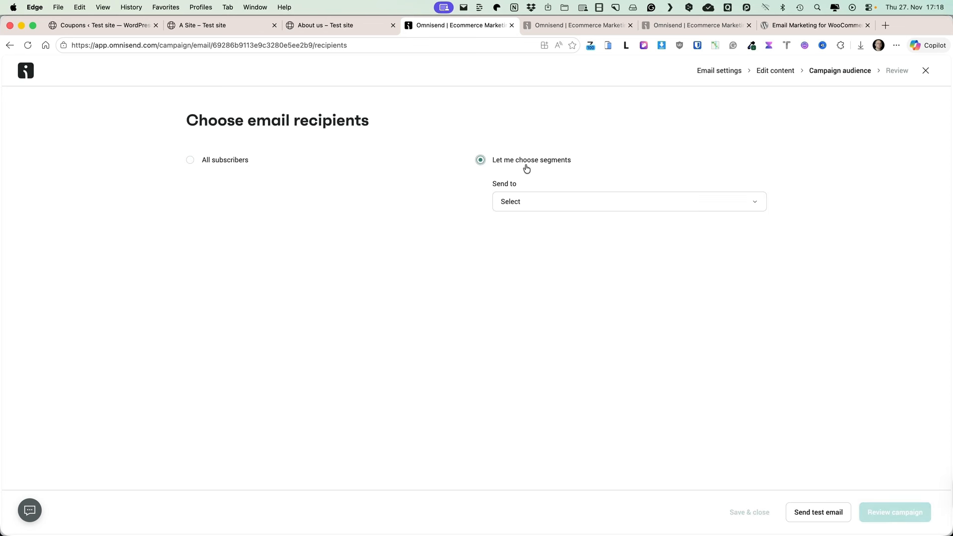
pyautogui.click(548, 204)
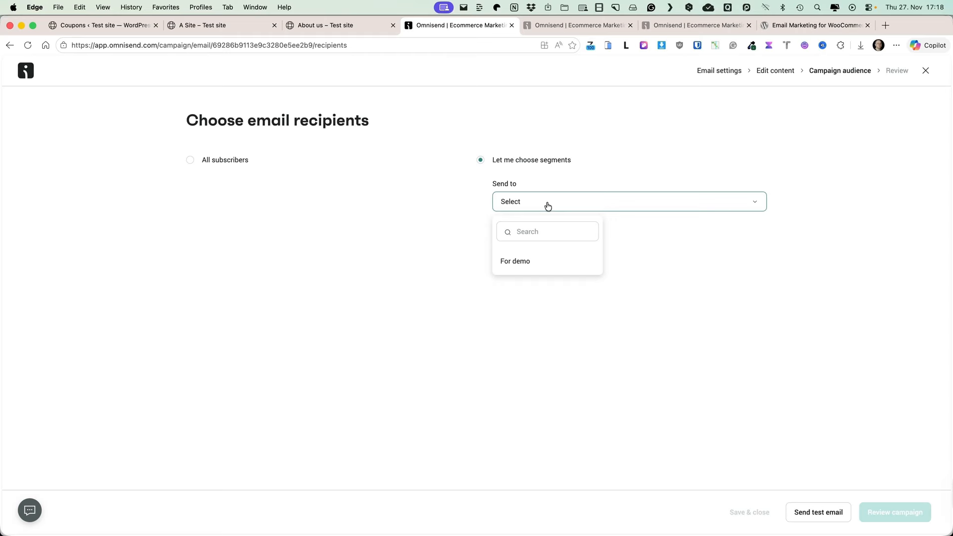
pyautogui.click(516, 262)
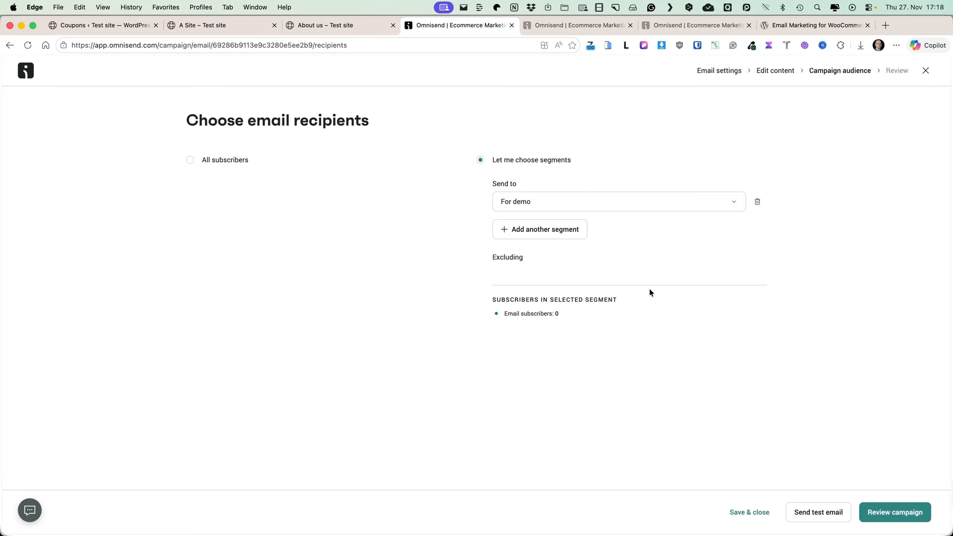
# Send the campaign to all subscribers with no excluded segment and continue to the campaign review
pyautogui.click(203, 160)
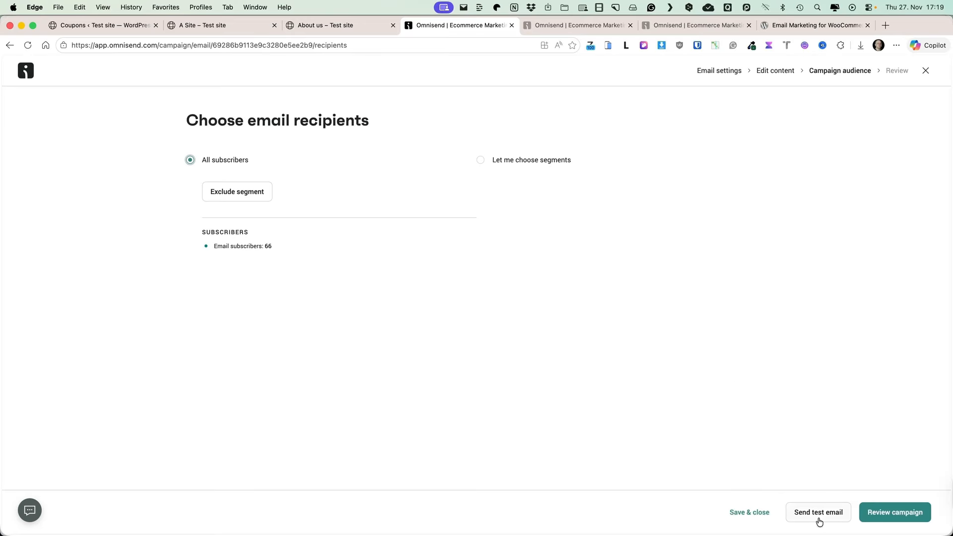
pyautogui.click(898, 515)
# Review the campaign booster, settings, recipients and send options, and save and close the campaign without sending it
pyautogui.scroll(-1, 249, 181)
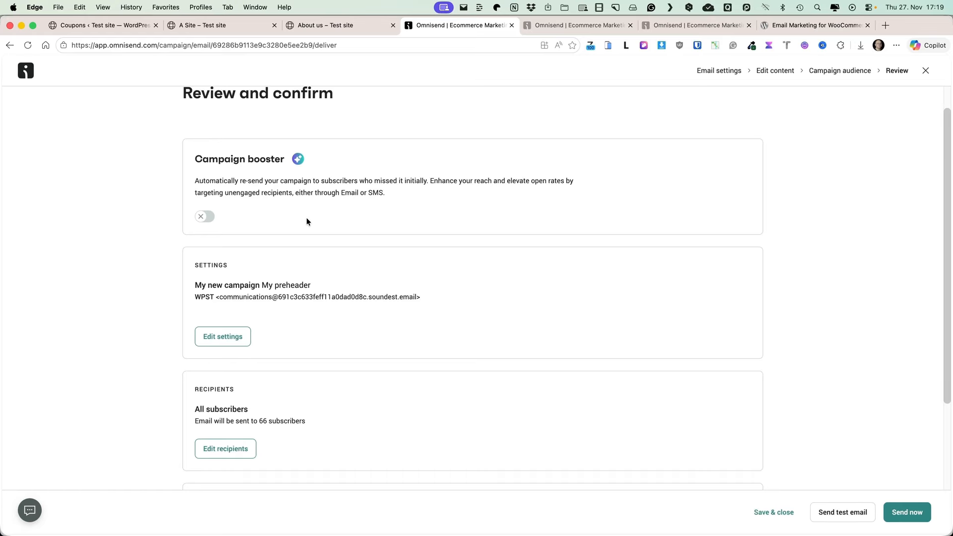
pyautogui.scroll(-5, 297, 248)
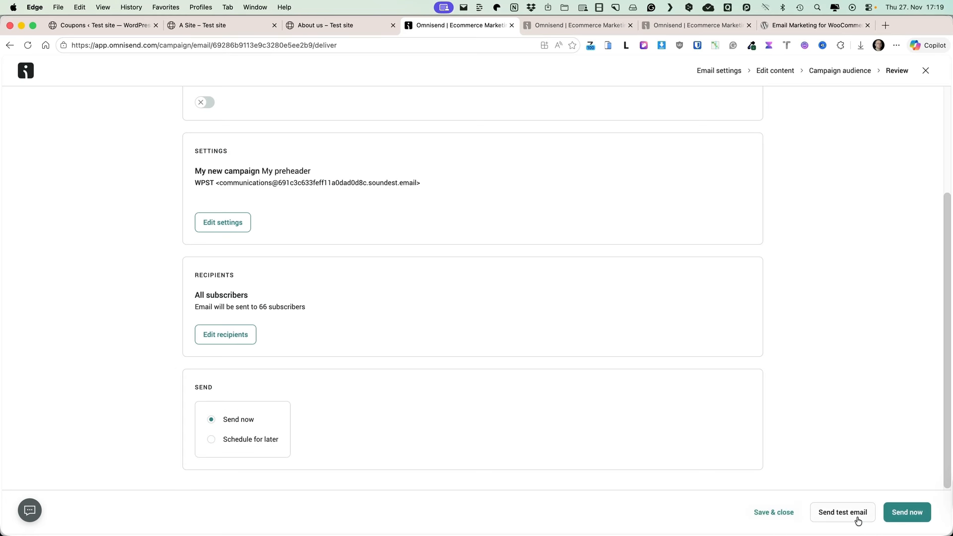
pyautogui.click(774, 513)
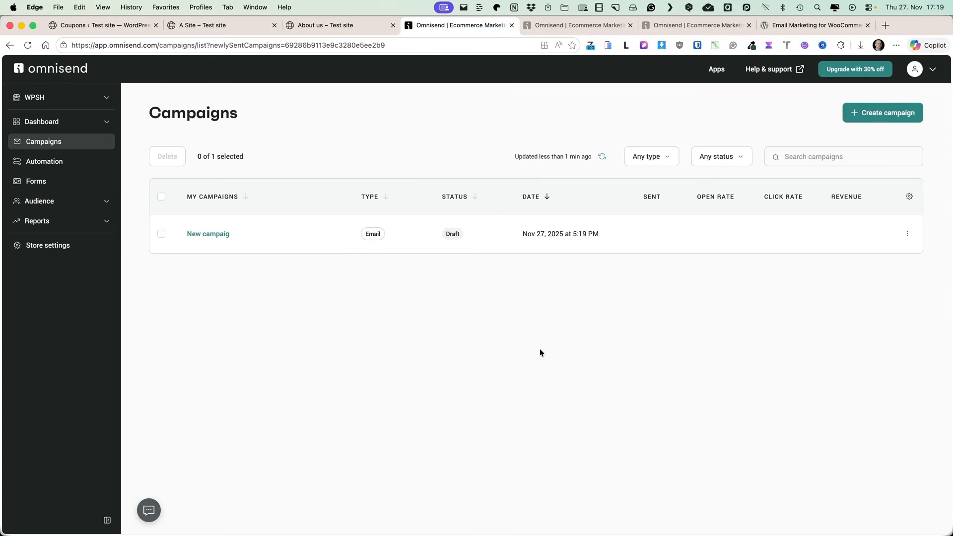
# Open Omnisend's help center and examine its support resources and the live chat and email support options
pyautogui.click(769, 69)
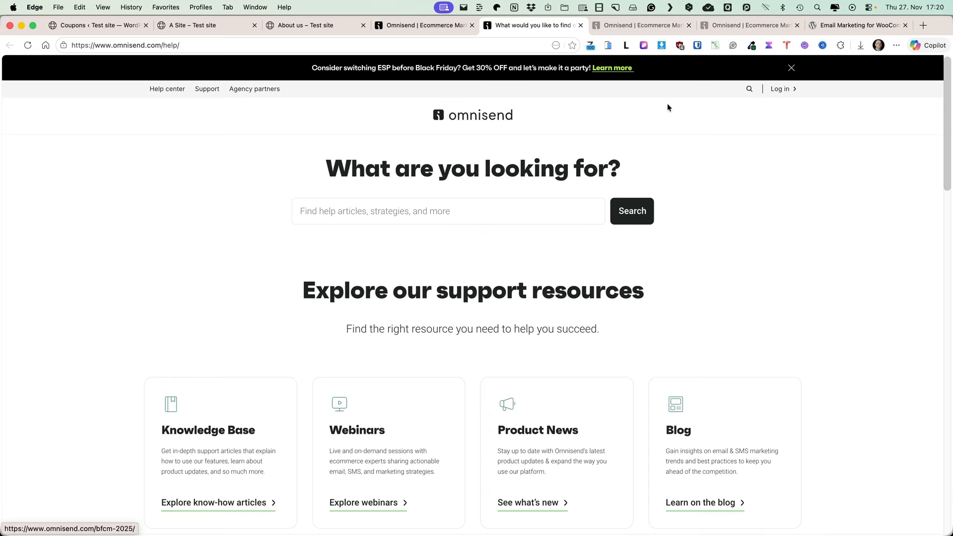
pyautogui.scroll(-5, 202, 301)
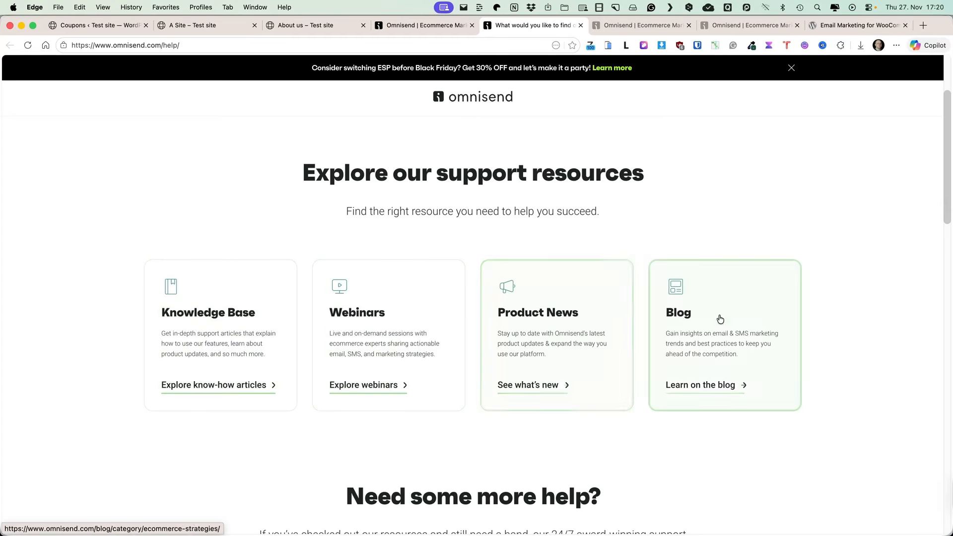
pyautogui.scroll(-7, 719, 319)
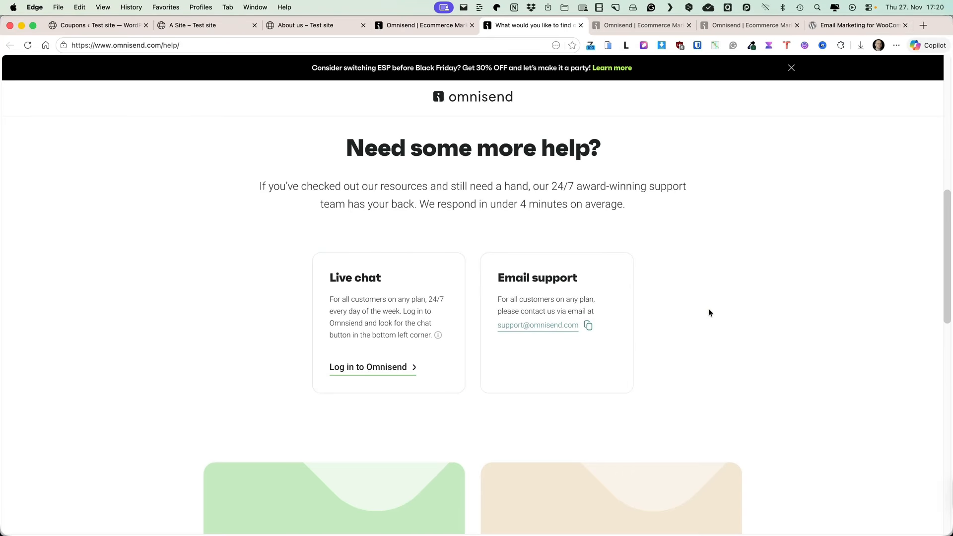